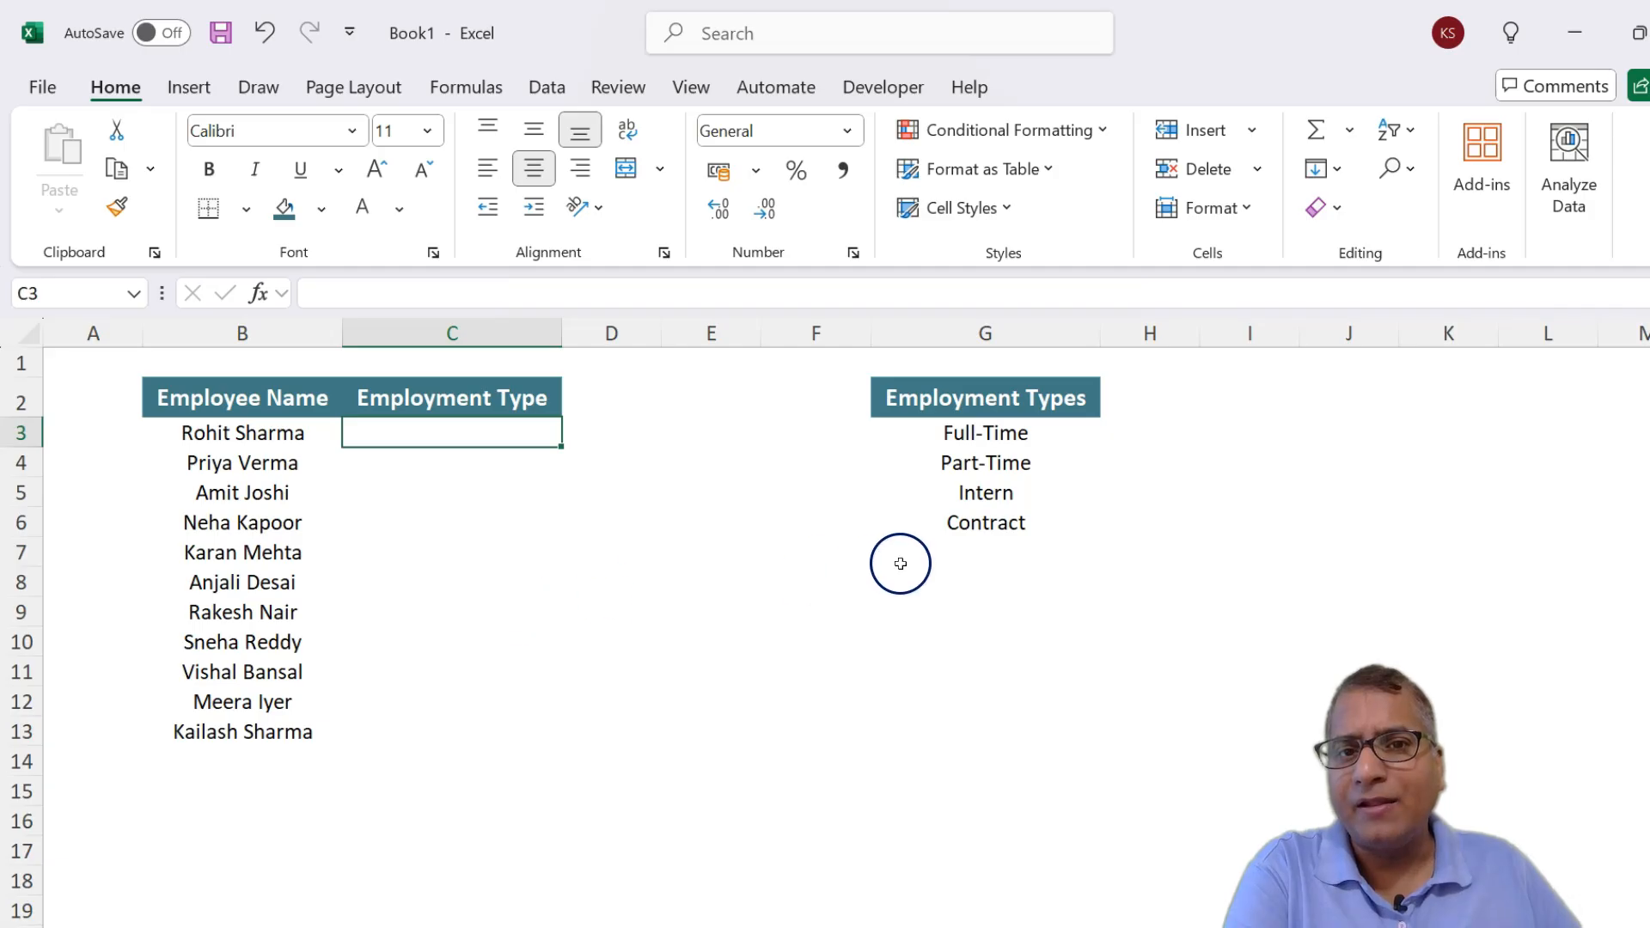
Enter the employment types Full-Time in C3 and Intern in C4 by hand
{"action": "left_click_drag", "start_coordinate": [982, 434], "coordinate": [989, 513]}
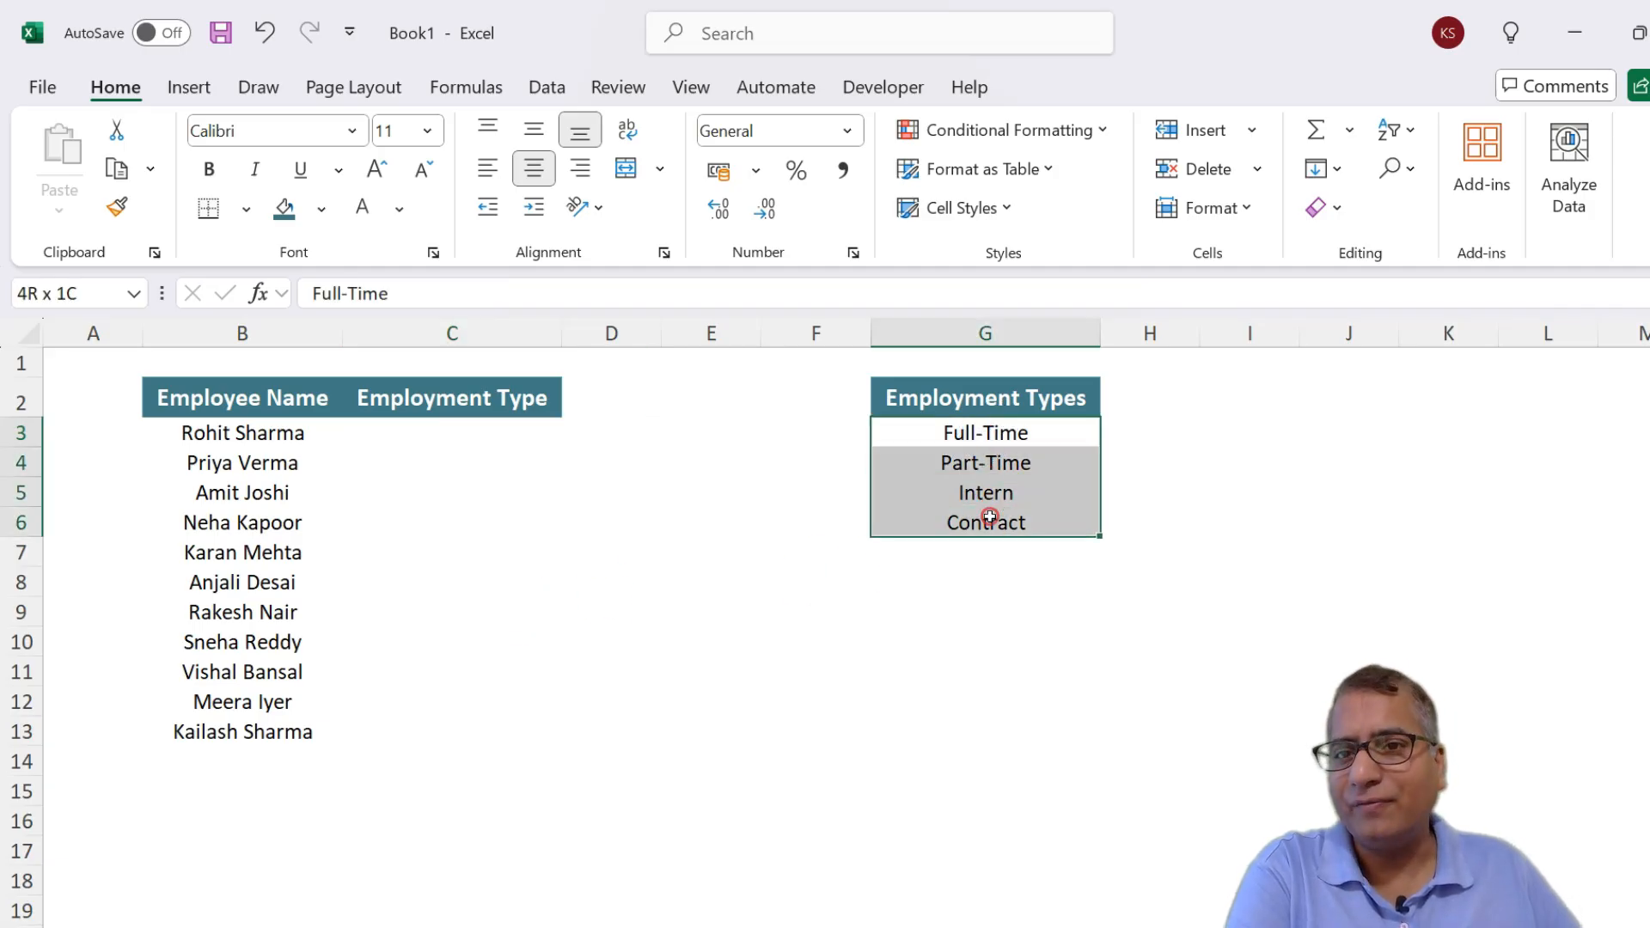
{"action": "left_click", "coordinate": [409, 432]}
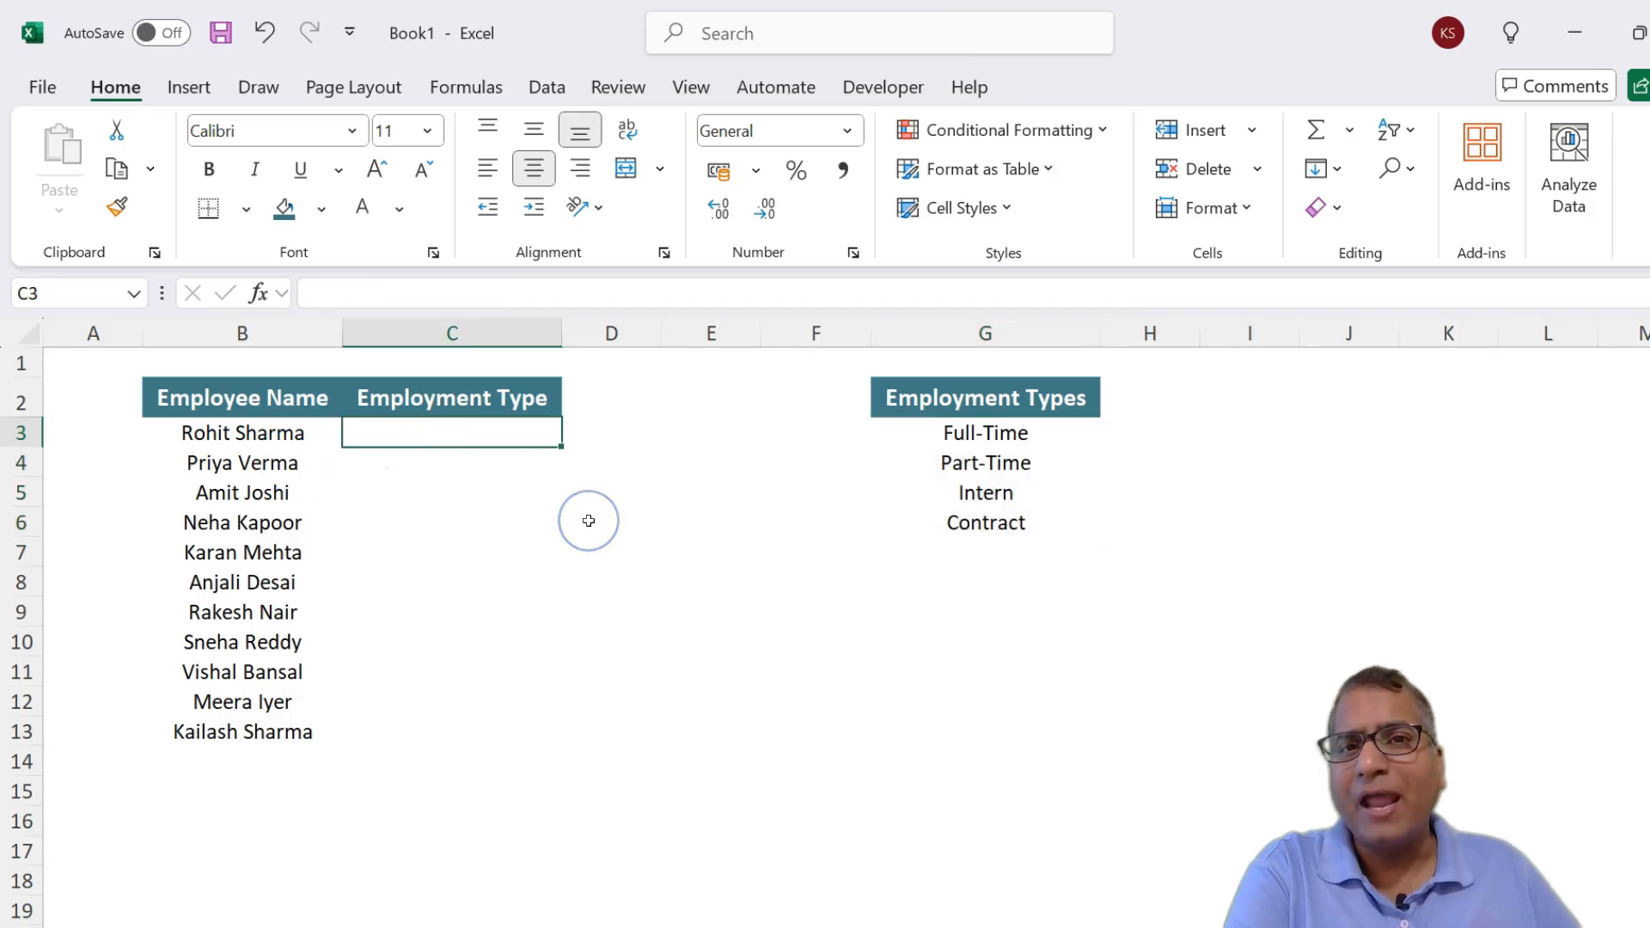
{"action": "type", "text": "Full-Time"}
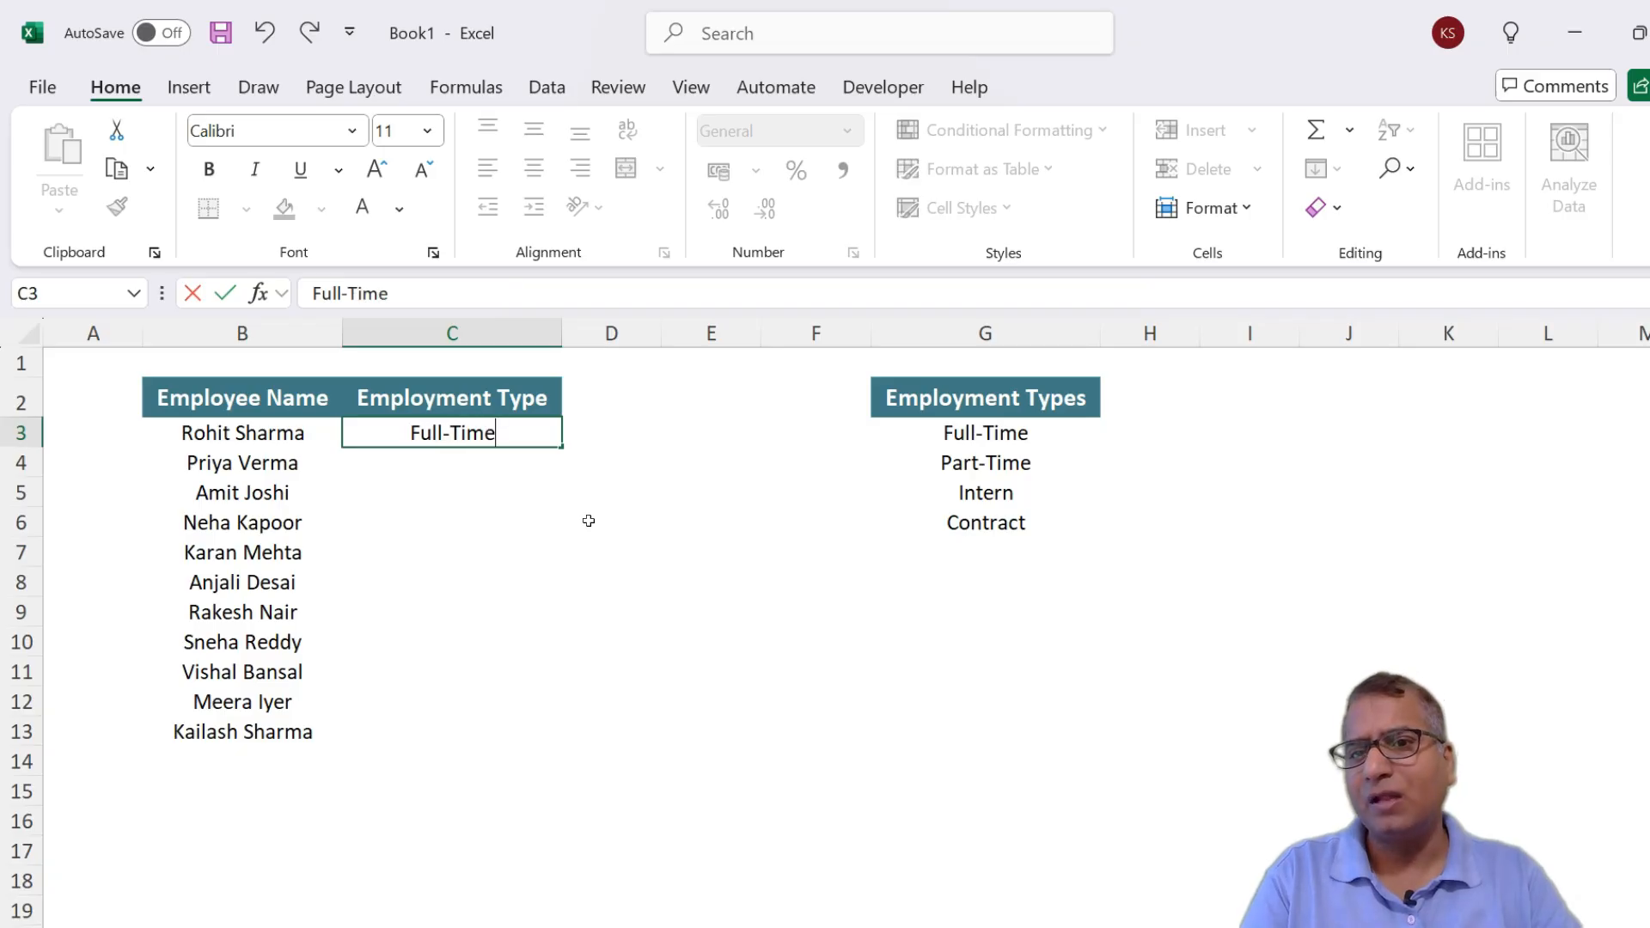
{"action": "key", "text": "Return"}
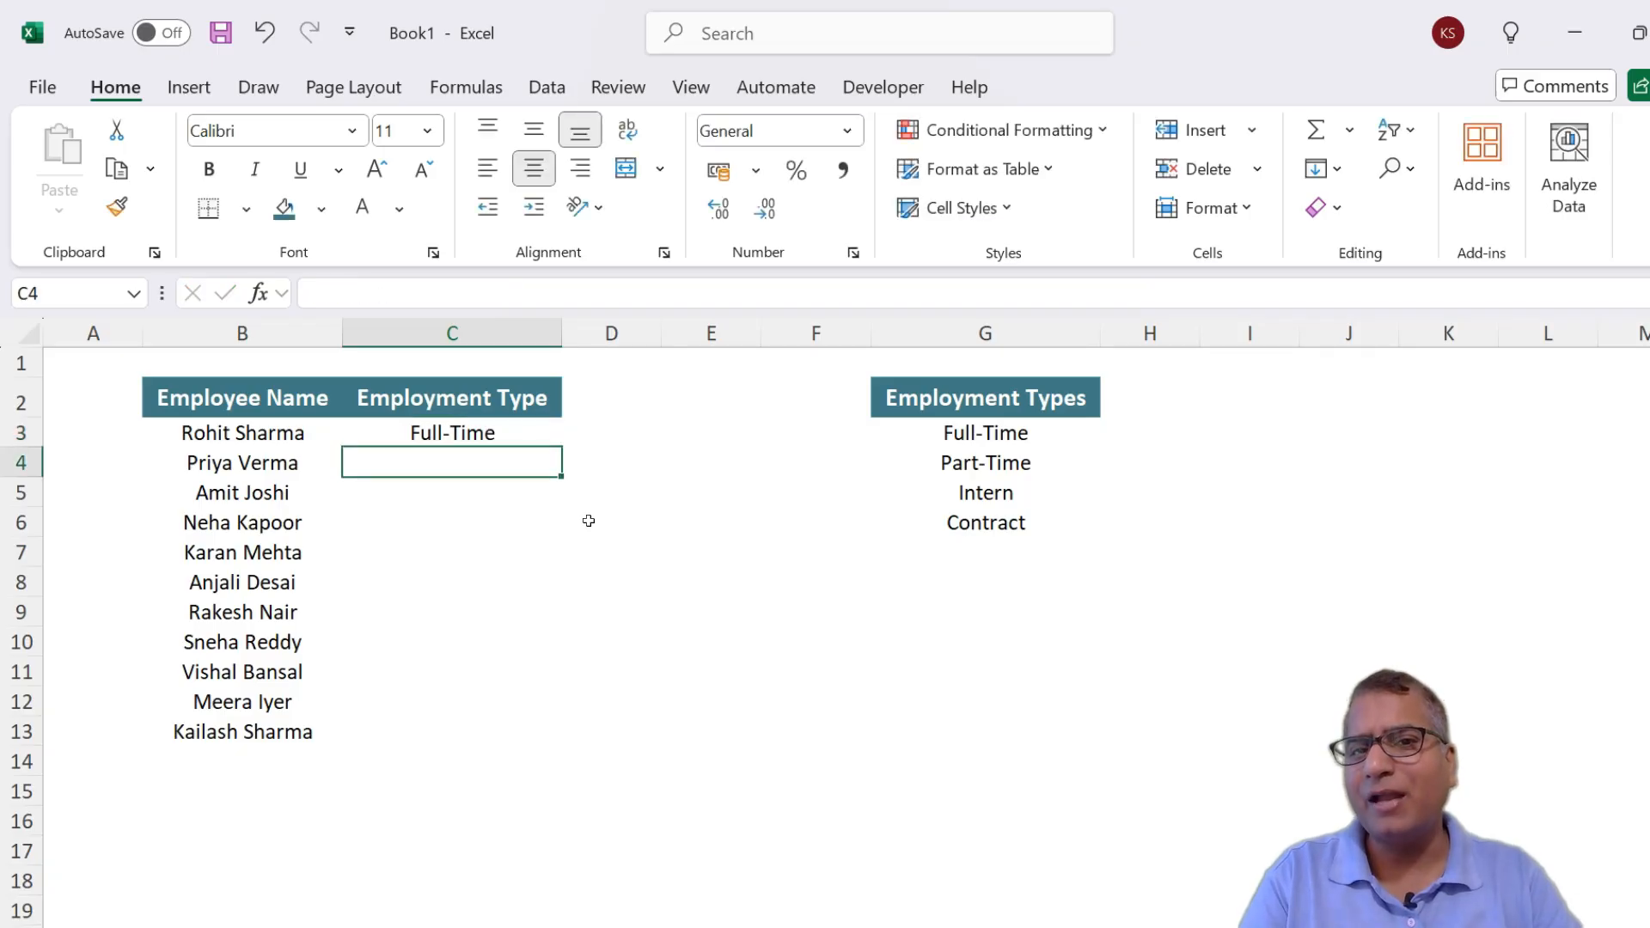
{"action": "type", "text": "Inter"}
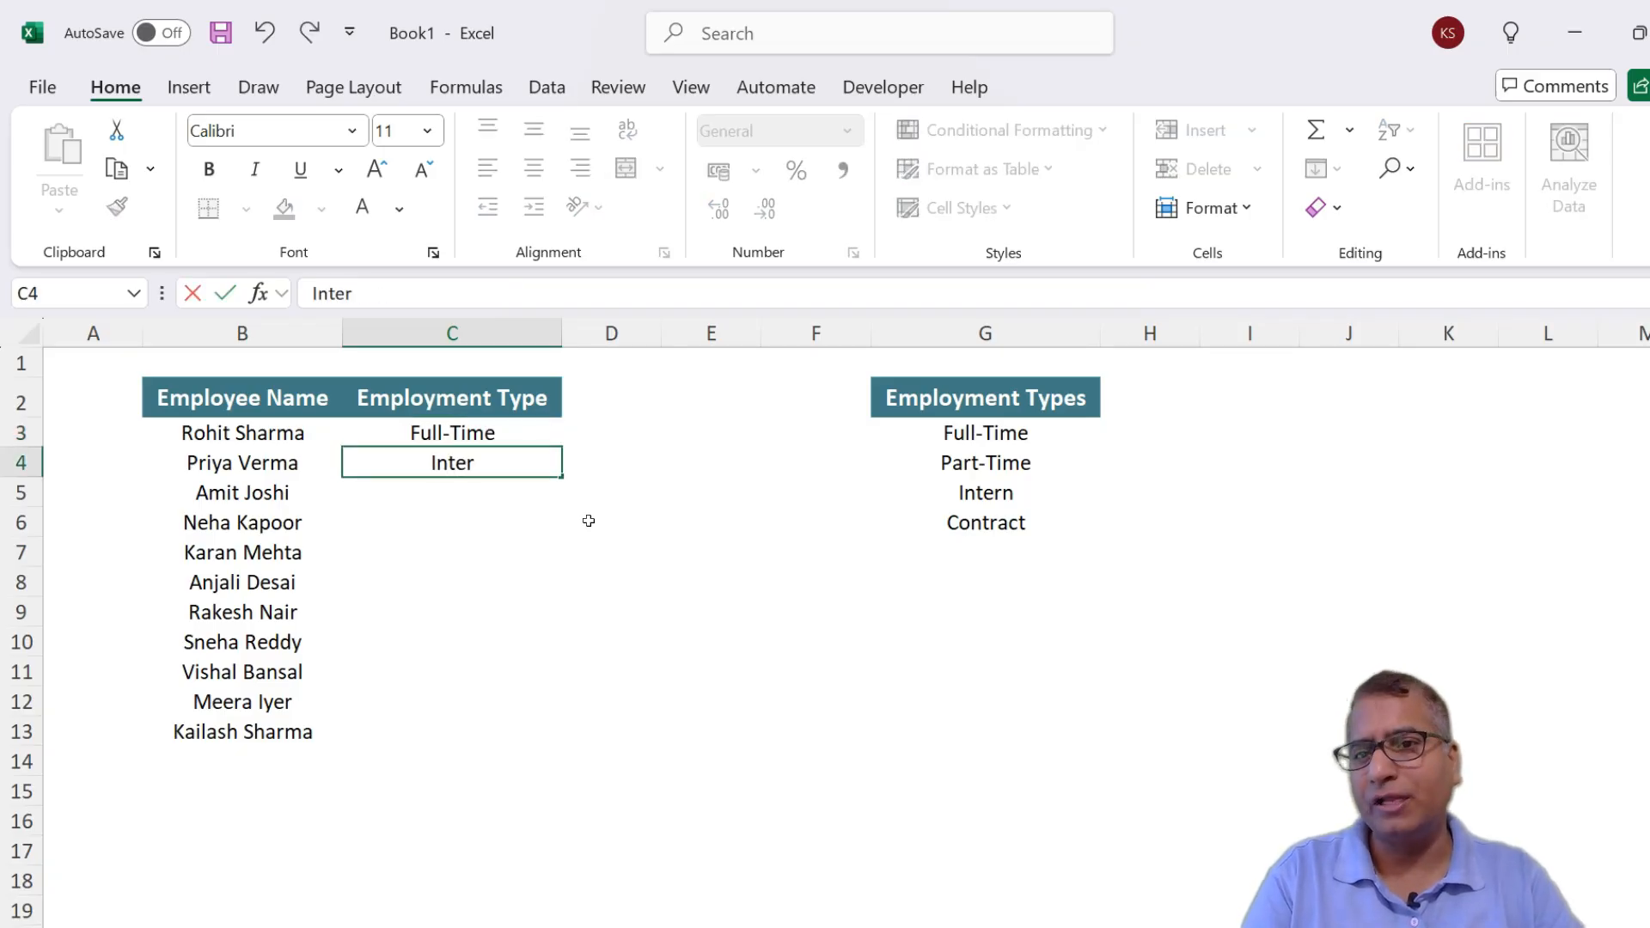
{"action": "type", "text": "n"}
{"action": "key", "text": "Return"}
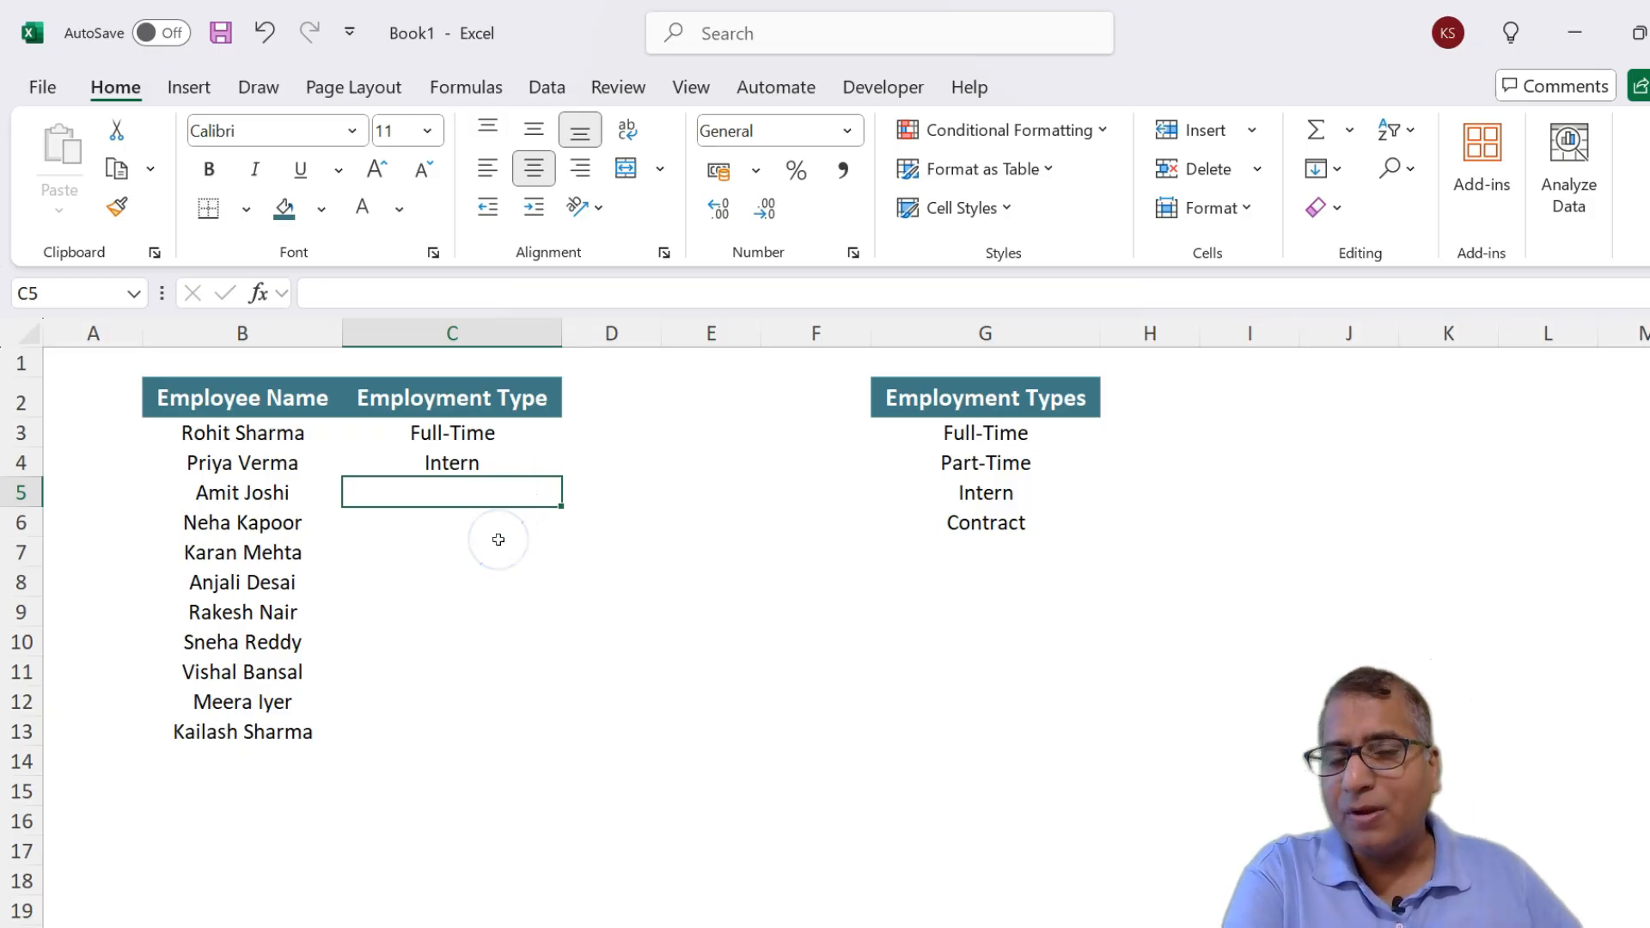
Start a data validation rule for C3:C13 that allows only values from a list
{"action": "left_click_drag", "start_coordinate": [449, 429], "coordinate": [420, 728]}
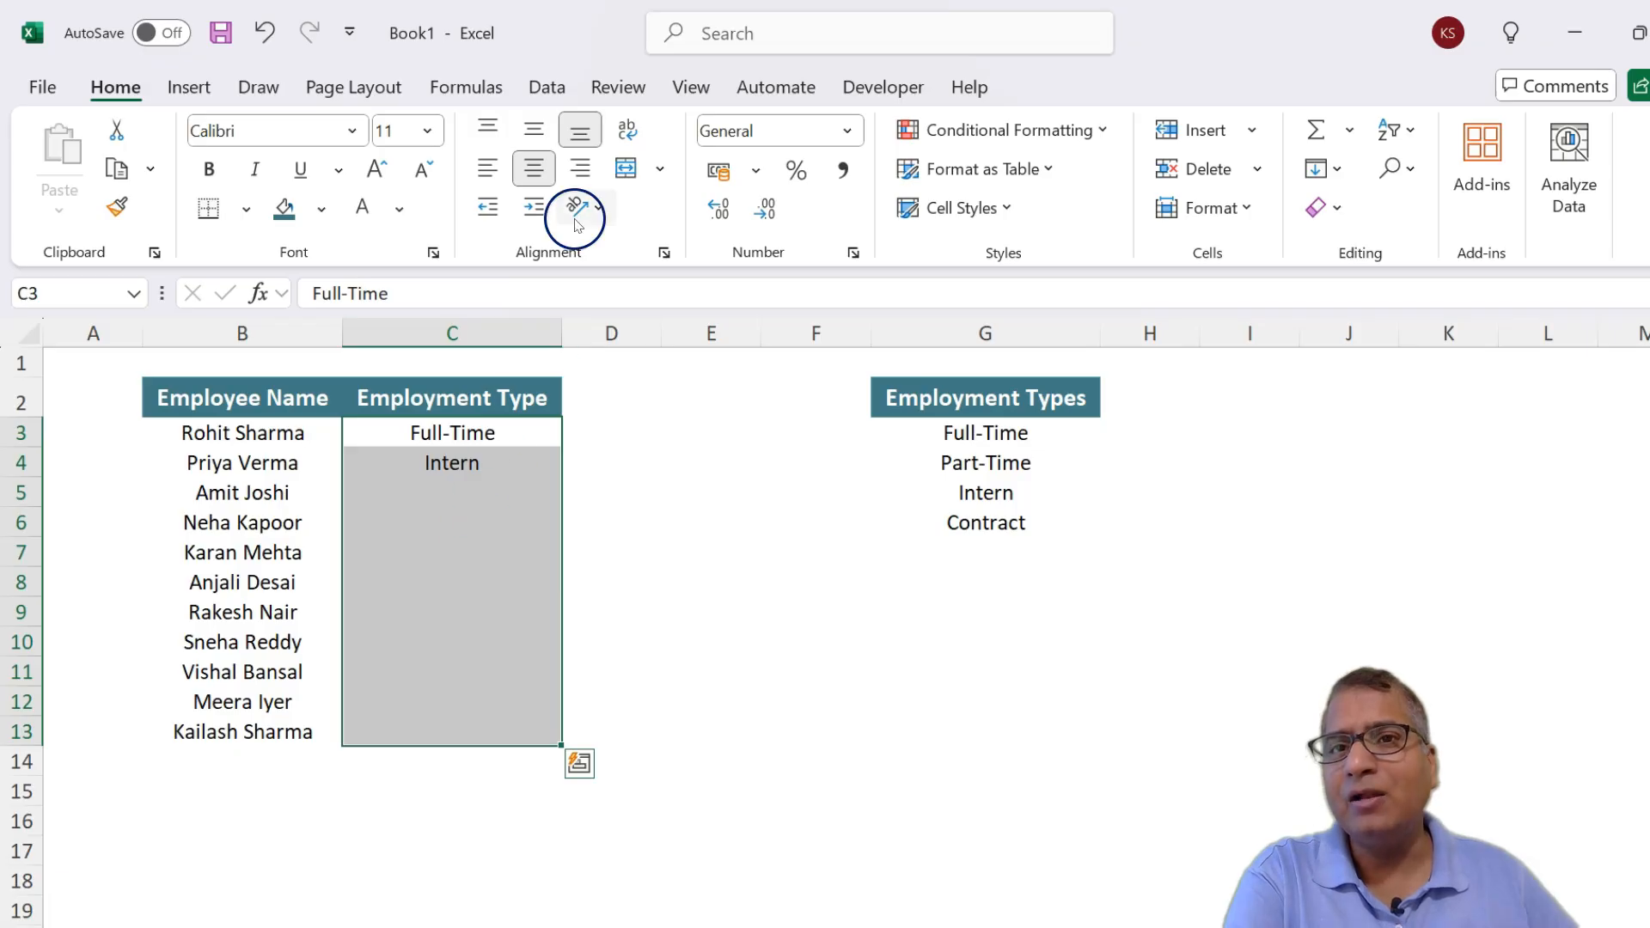
{"action": "left_click", "coordinate": [546, 87]}
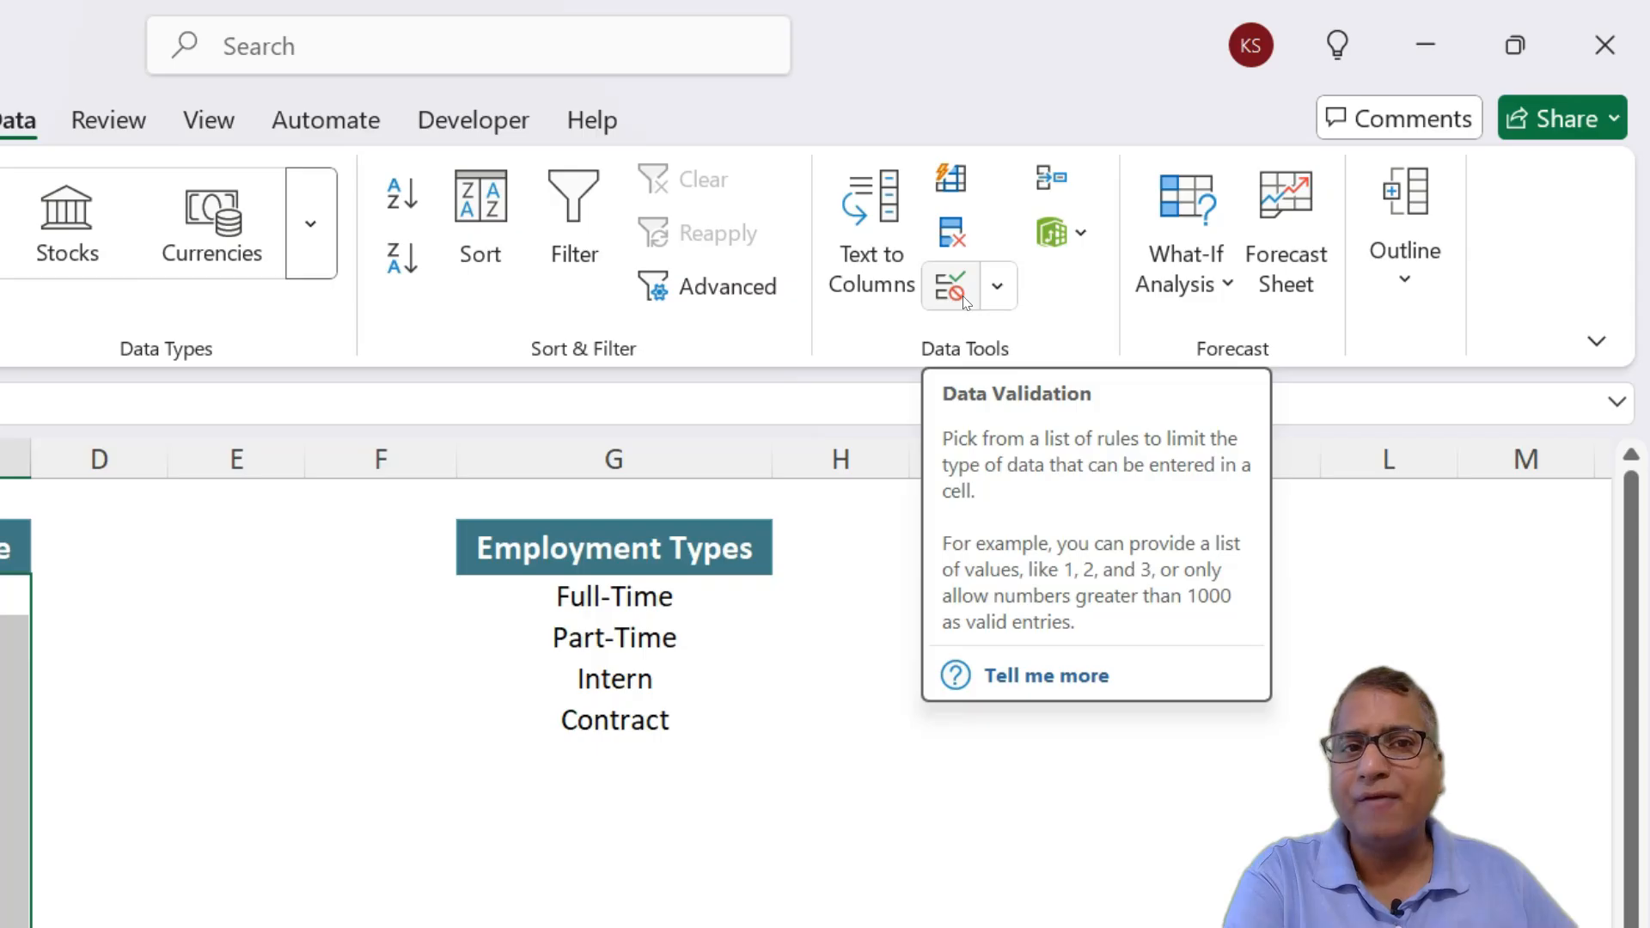
{"action": "left_click", "coordinate": [962, 296]}
{"action": "left_click", "coordinate": [477, 480]}
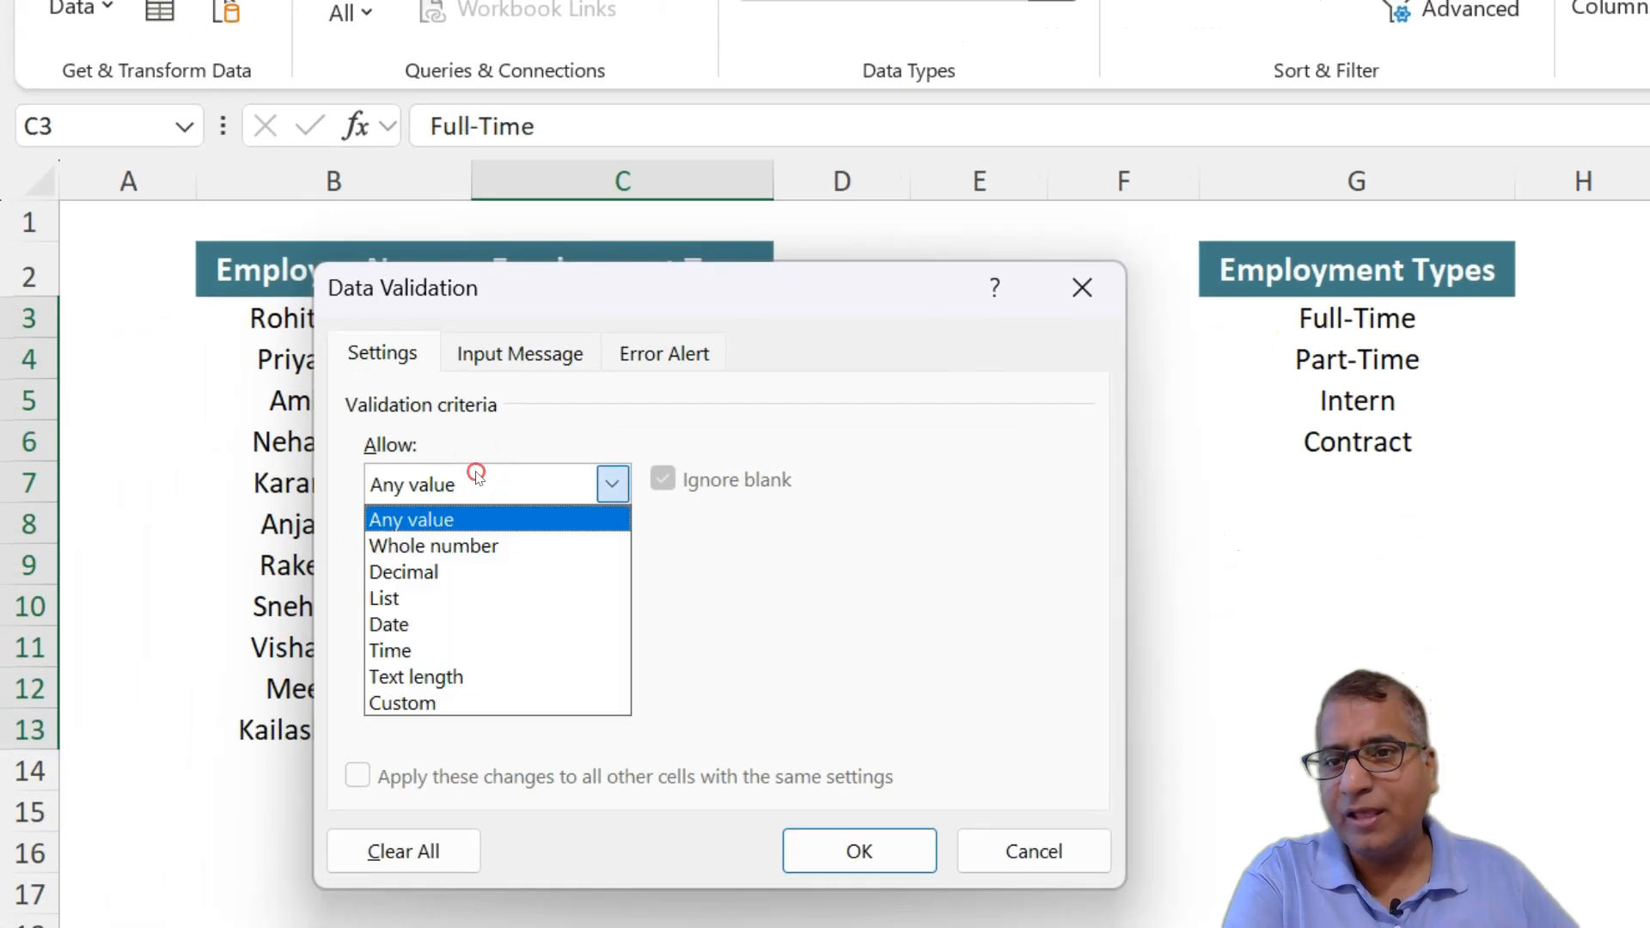
{"action": "left_click", "coordinate": [389, 594]}
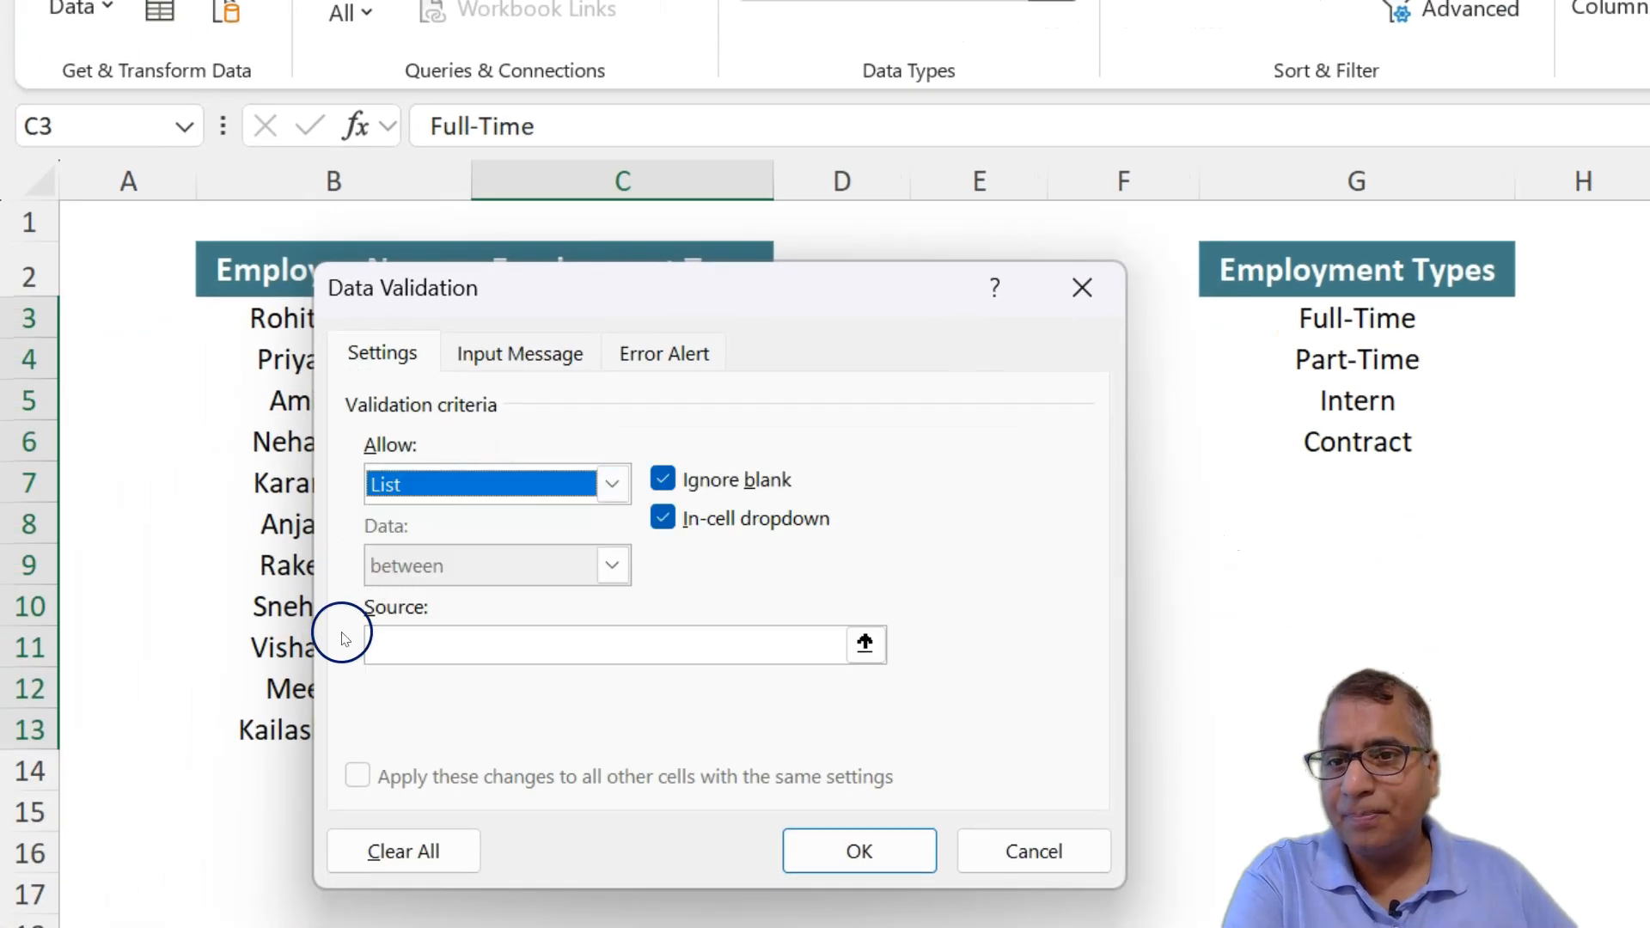
Set the validation list's source to =$G$3:$G$6 and apply the rule
{"action": "left_click", "coordinate": [386, 636]}
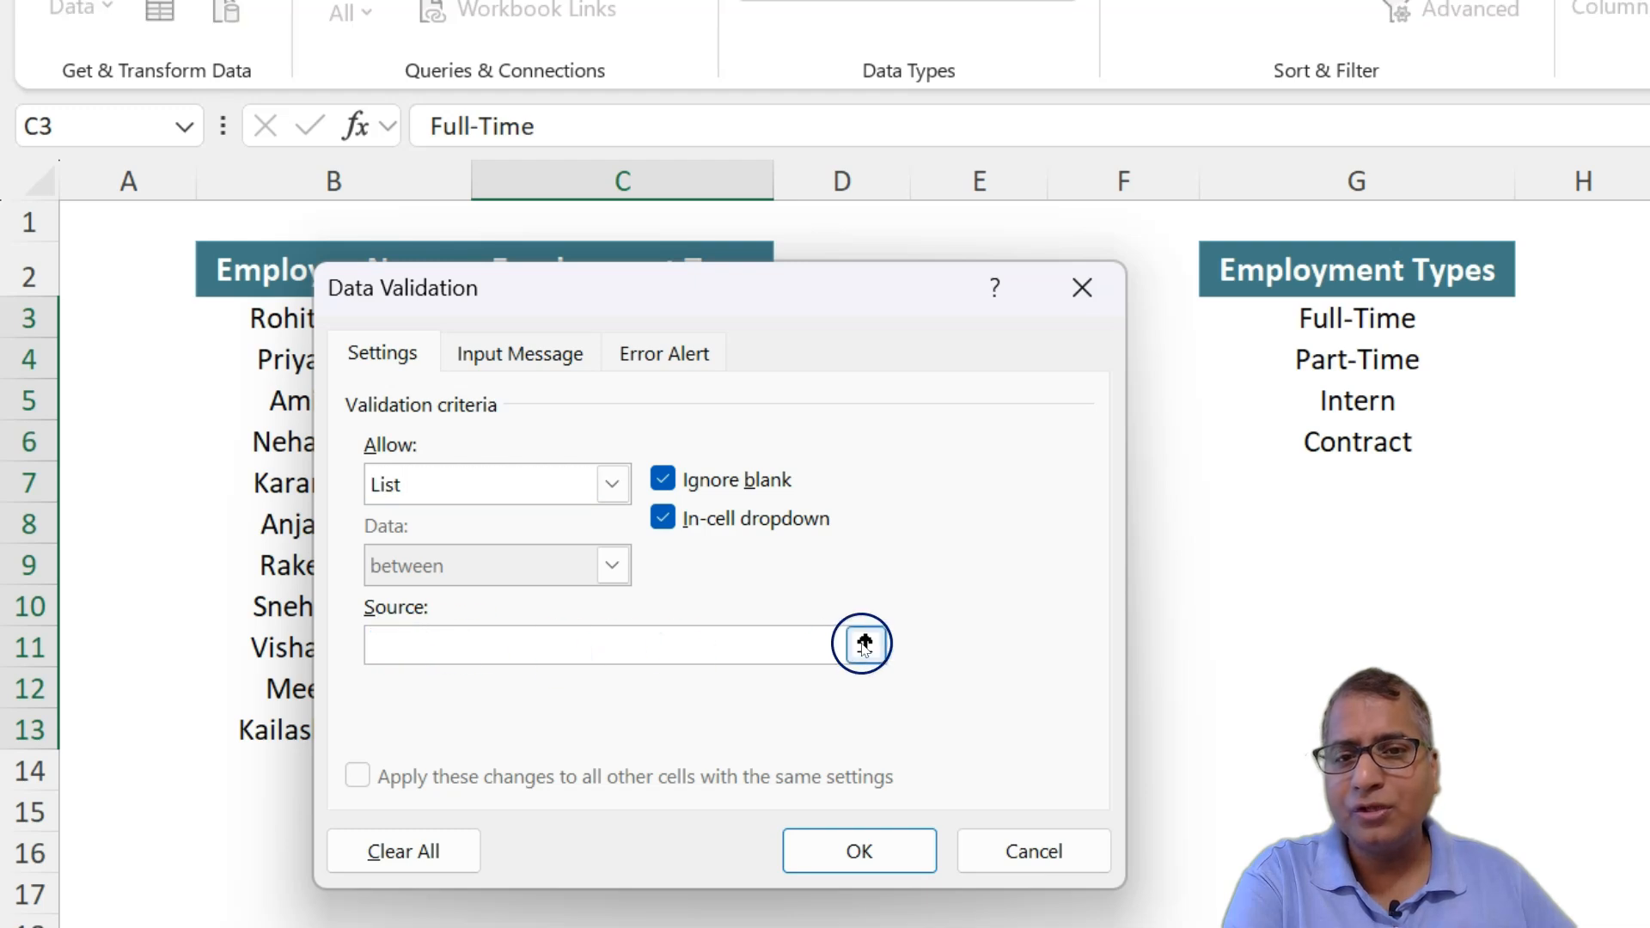
{"action": "left_click", "coordinate": [865, 643]}
{"action": "left_click", "coordinate": [1331, 314]}
{"action": "left_click_drag", "start_coordinate": [1330, 314], "coordinate": [1337, 423]}
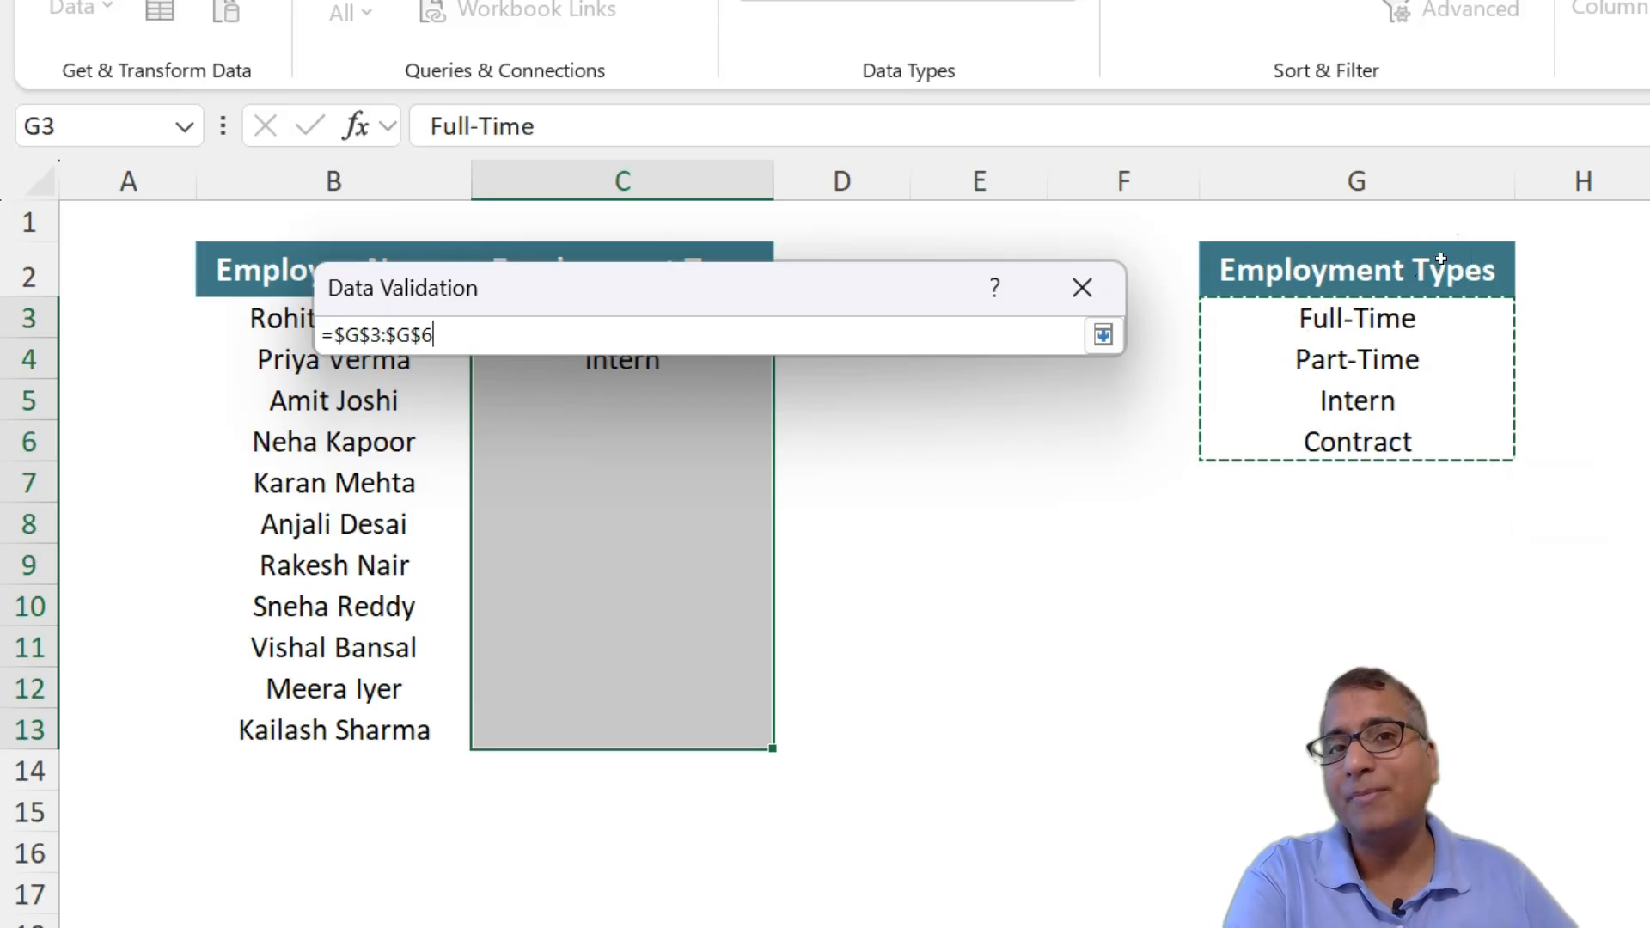
{"action": "left_click", "coordinate": [1095, 331]}
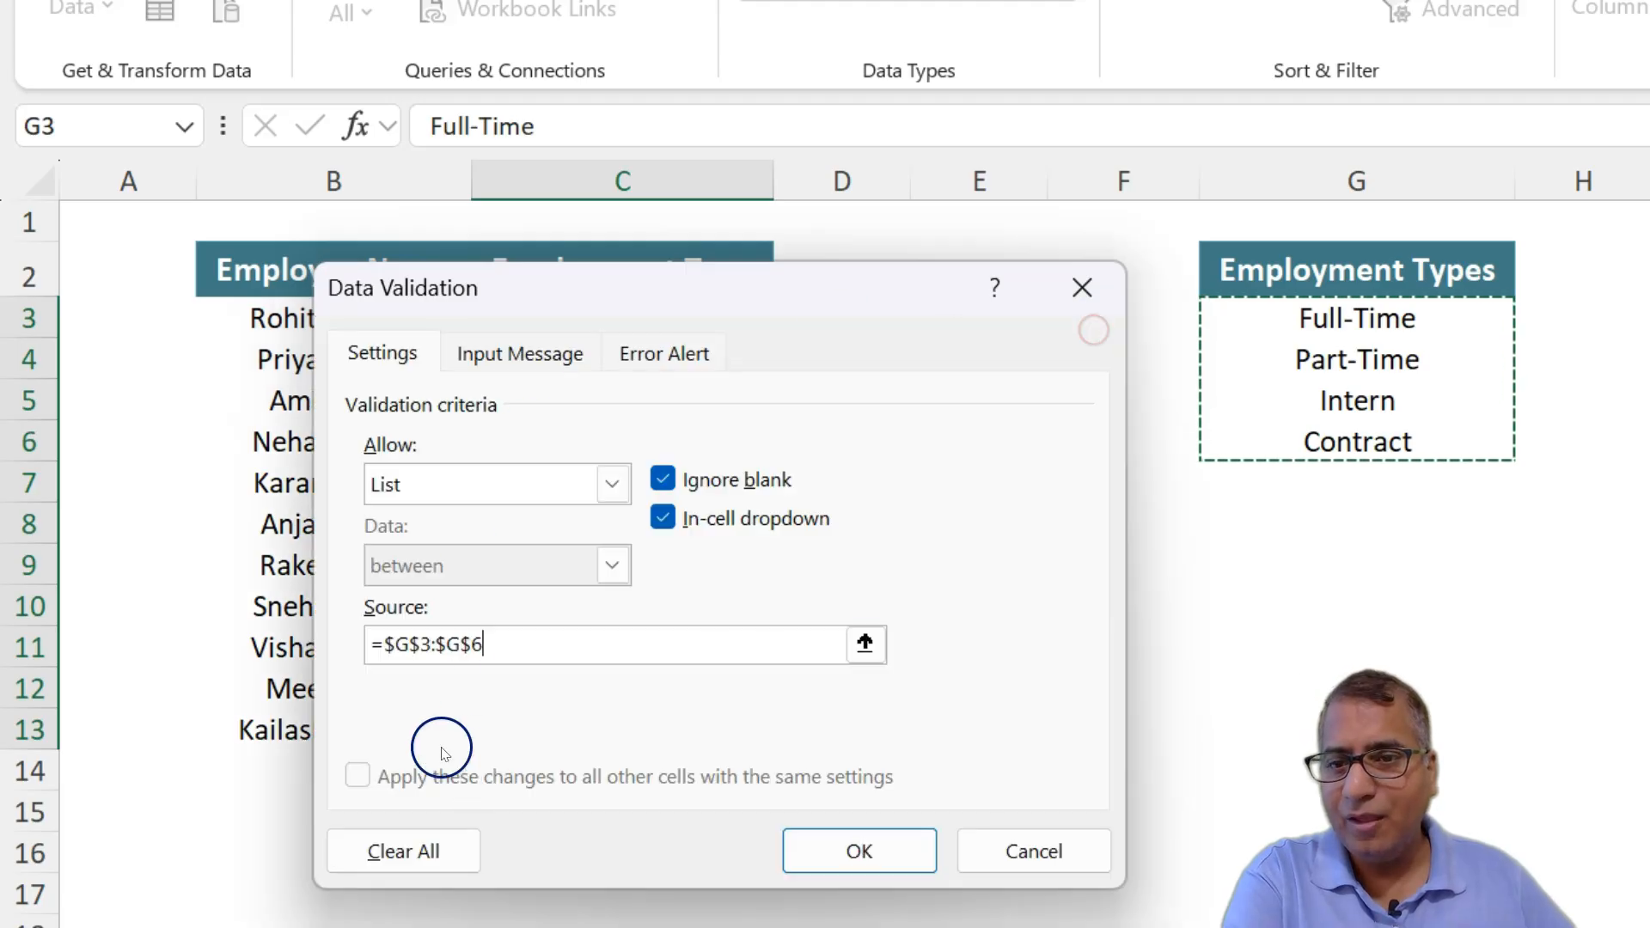
{"action": "left_click", "coordinate": [862, 850]}
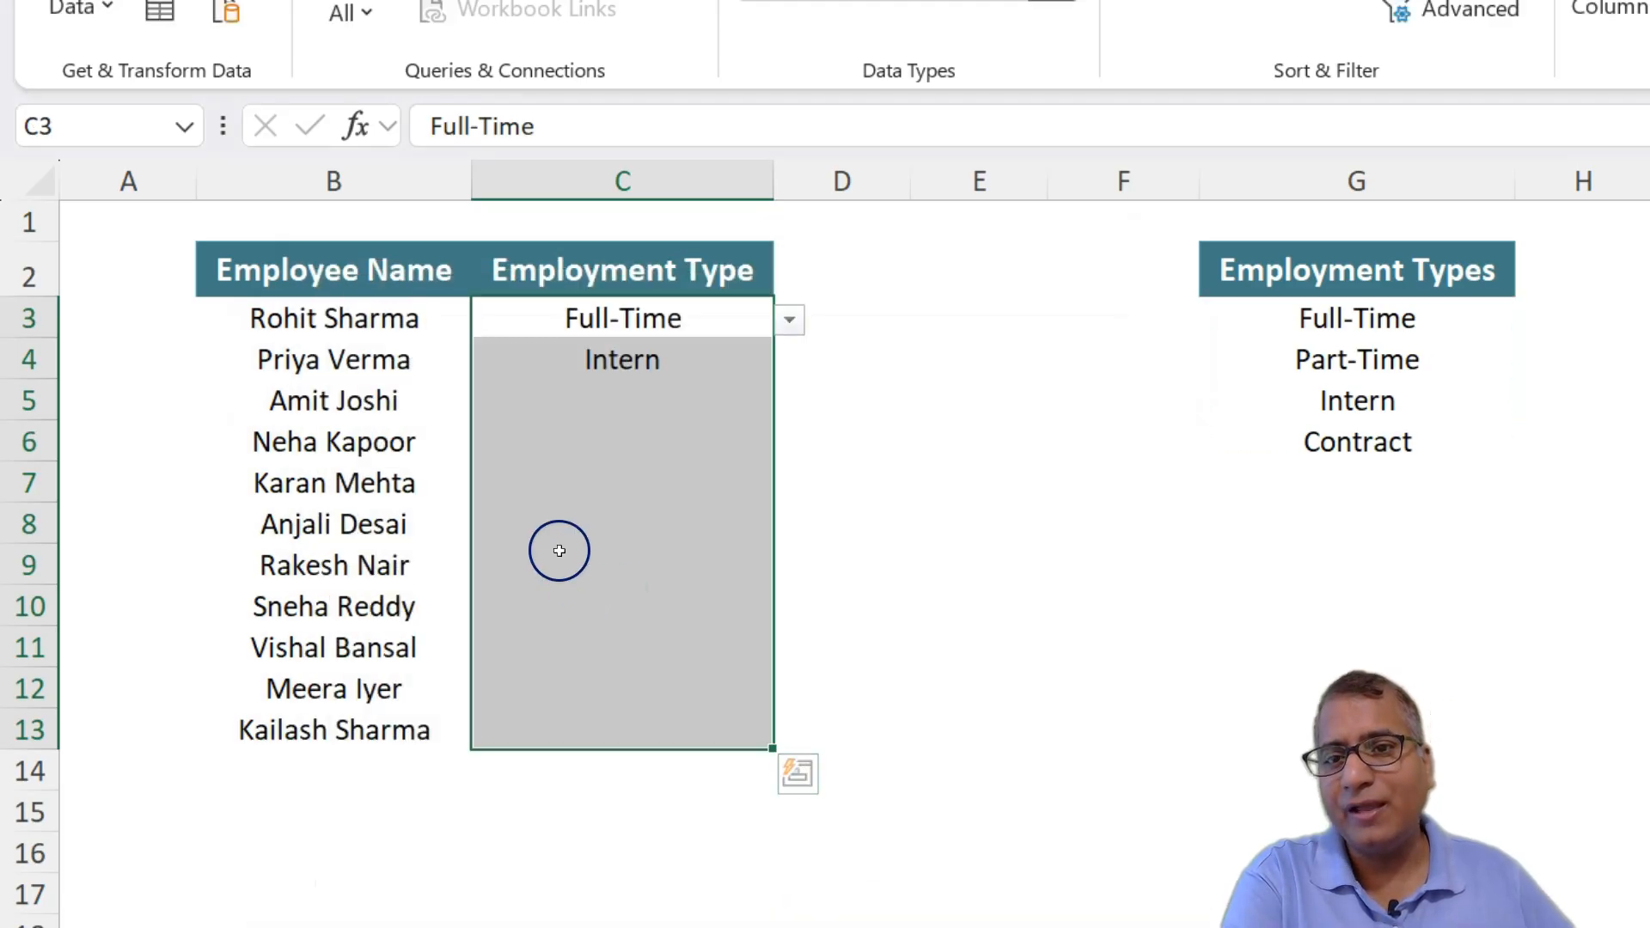
Choose Full-Time from the in-cell list for C6 and C5
{"action": "left_click", "coordinate": [571, 440]}
{"action": "left_click", "coordinate": [789, 443]}
{"action": "left_click", "coordinate": [599, 475]}
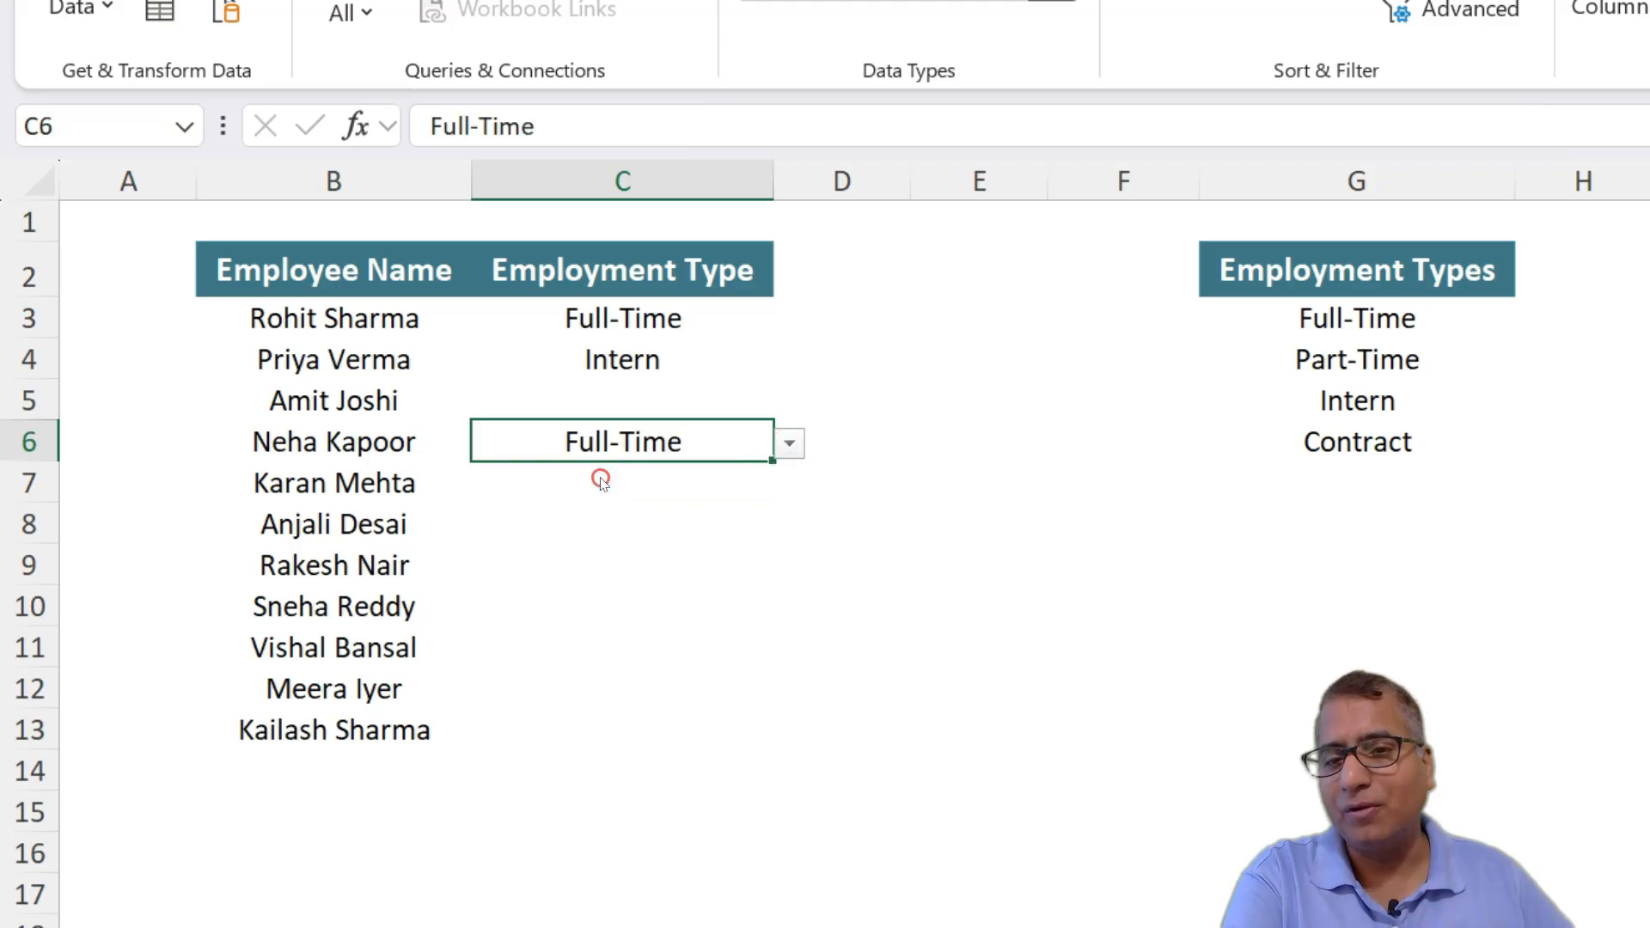
{"action": "left_click", "coordinate": [643, 389]}
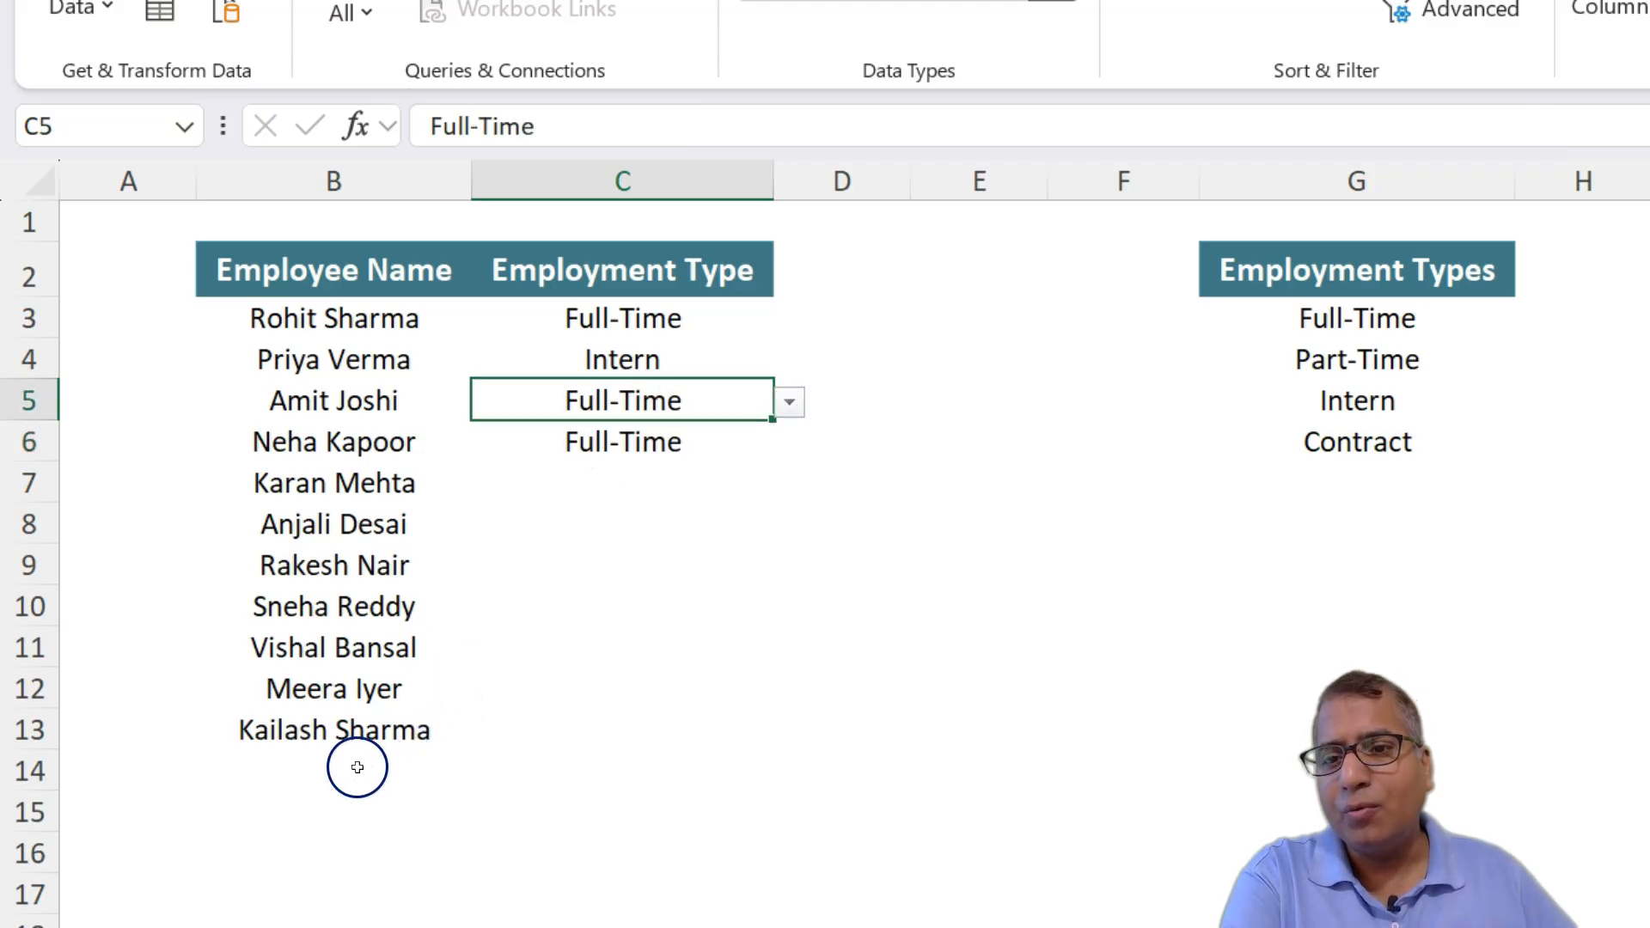
Enter a new employee's full name in B14, directly below the last employee, and select C14
{"action": "left_click", "coordinate": [358, 767]}
{"action": "type", "text": "A"}
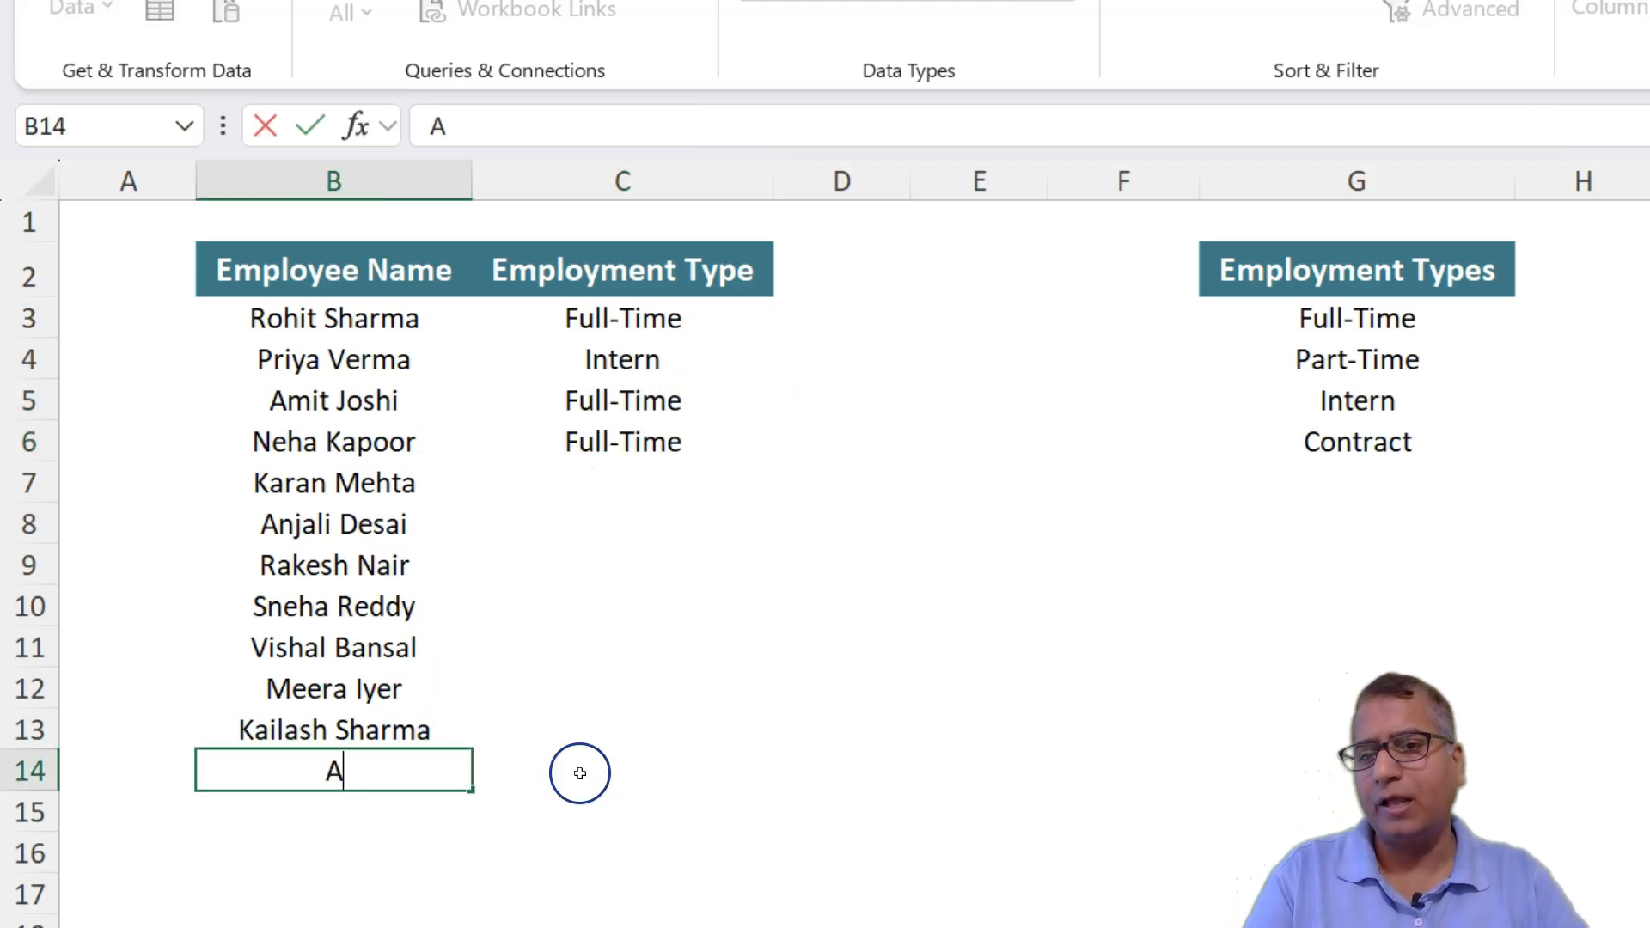
{"action": "type", "text": "jay "}
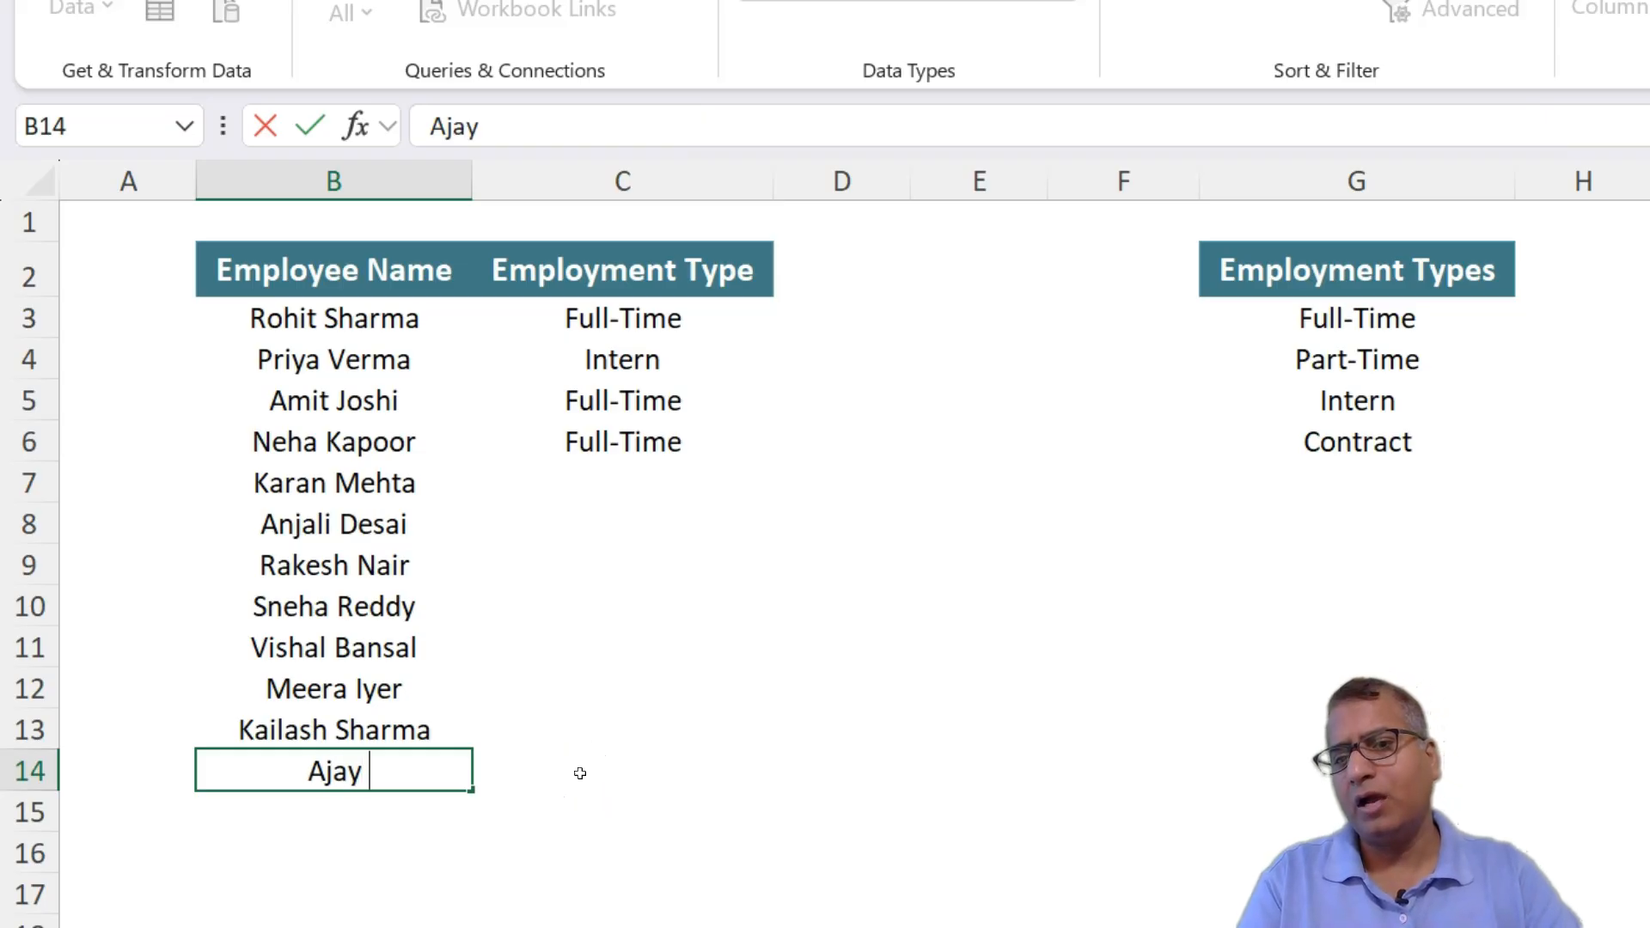
{"action": "type", "text": "Sharma"}
{"action": "left_click", "coordinate": [580, 773]}
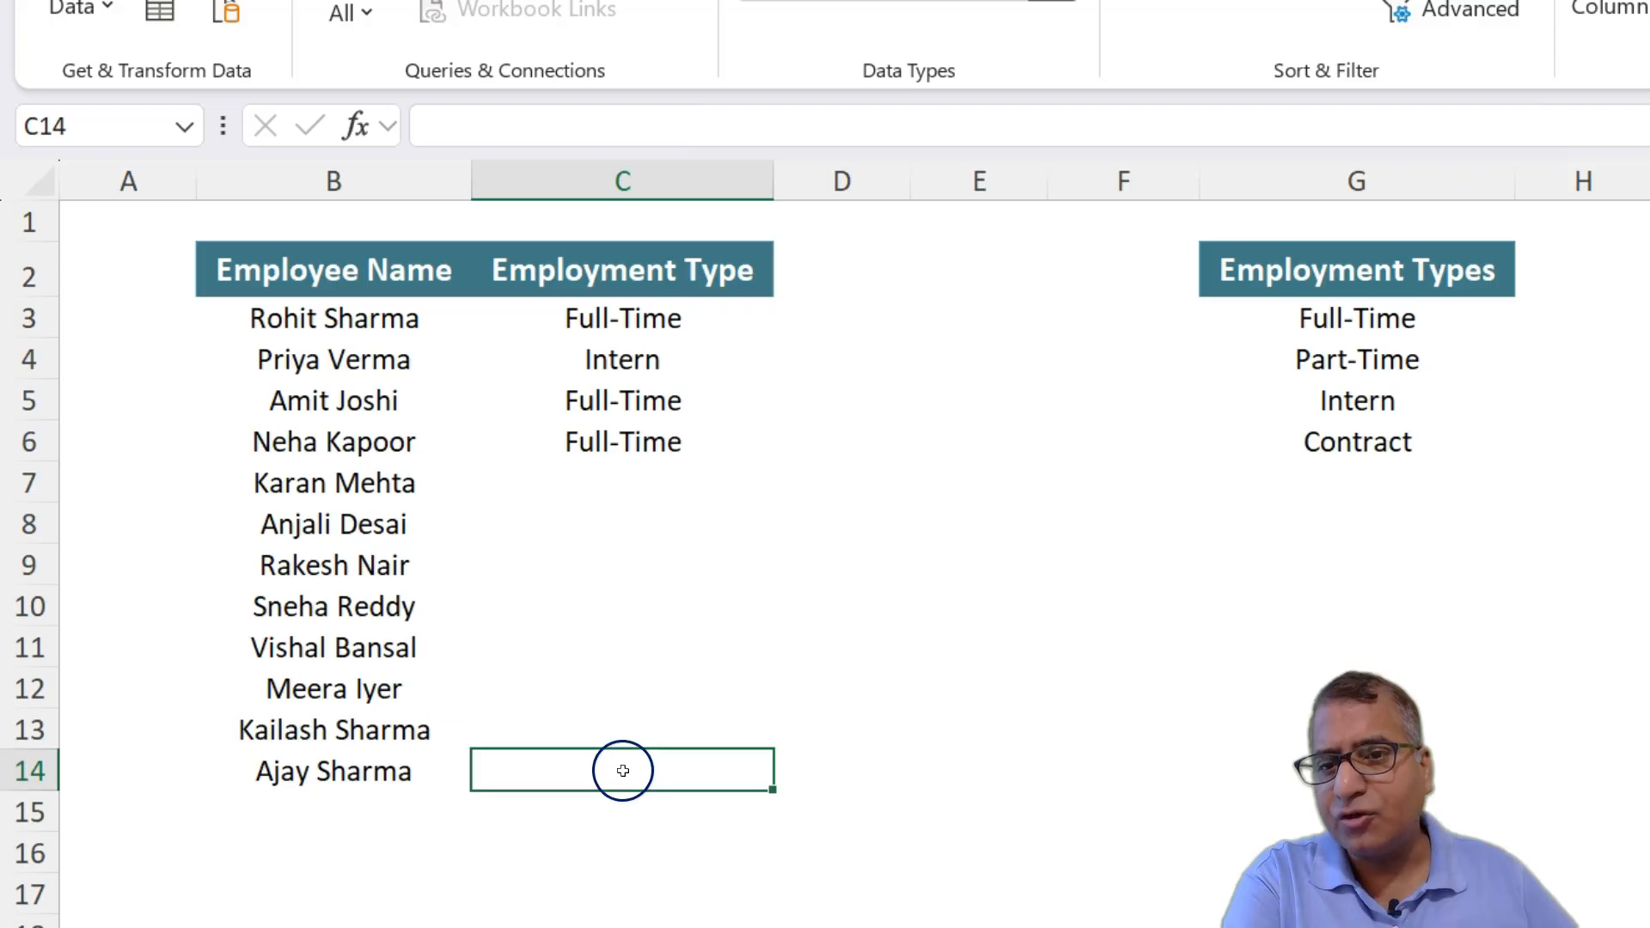
Compare the list options available in C13 and C14, and undo the name entry in B14
{"action": "left_click", "coordinate": [619, 726]}
{"action": "left_click", "coordinate": [791, 727]}
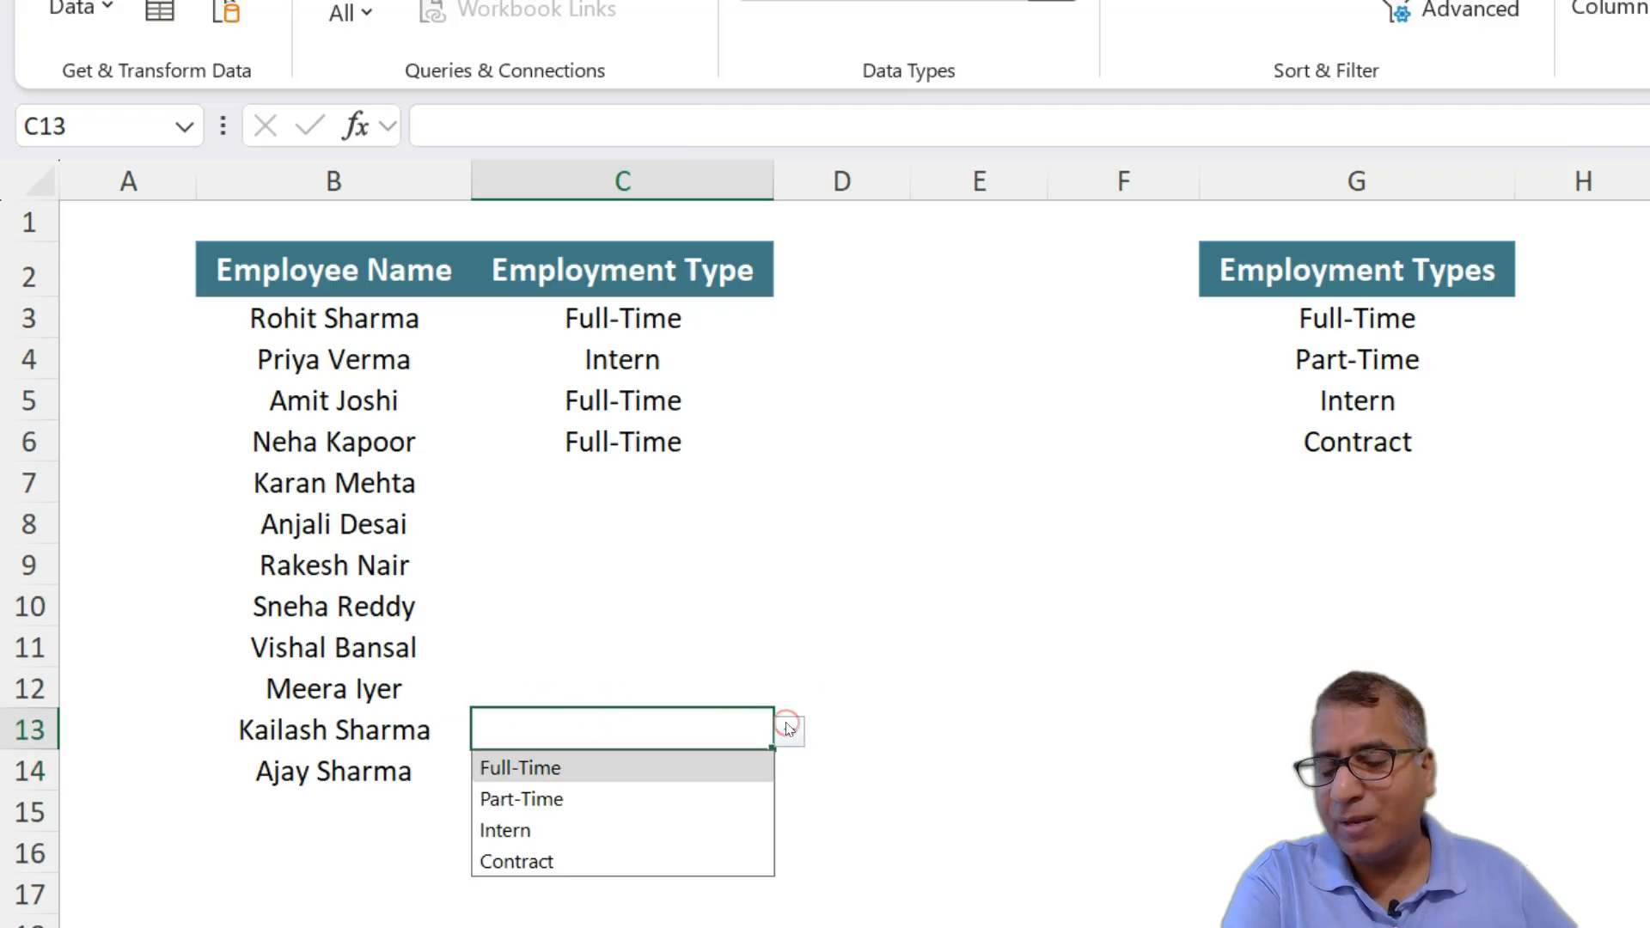
{"action": "left_click", "coordinate": [742, 670]}
{"action": "left_click", "coordinate": [656, 753]}
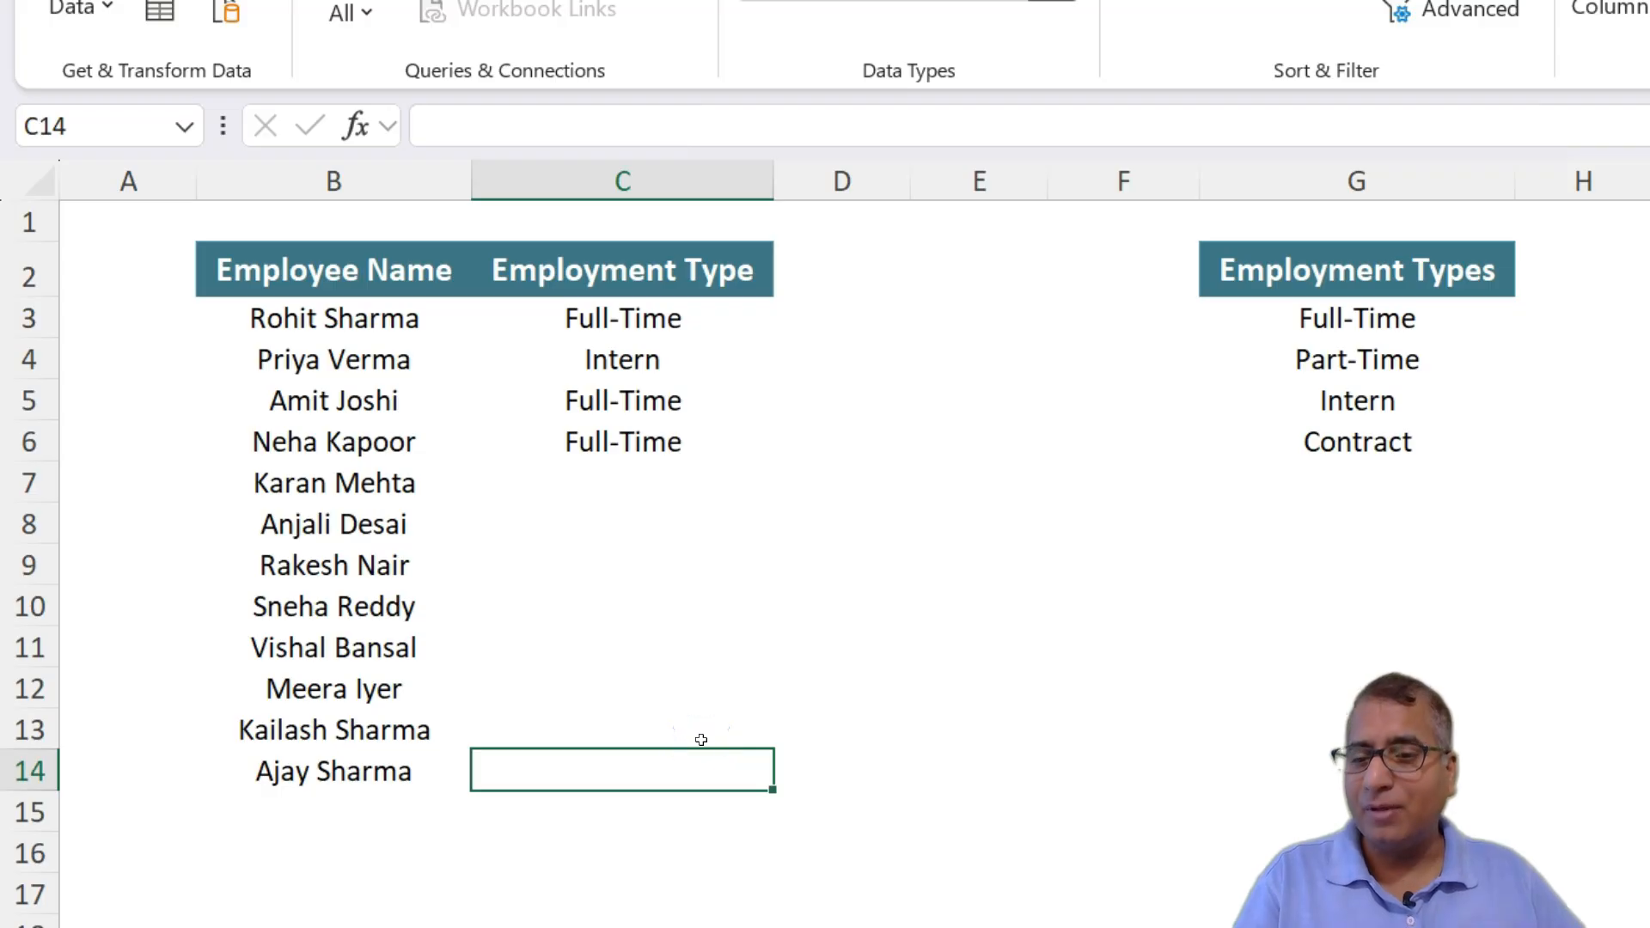
{"action": "key", "text": "ctrl+z"}
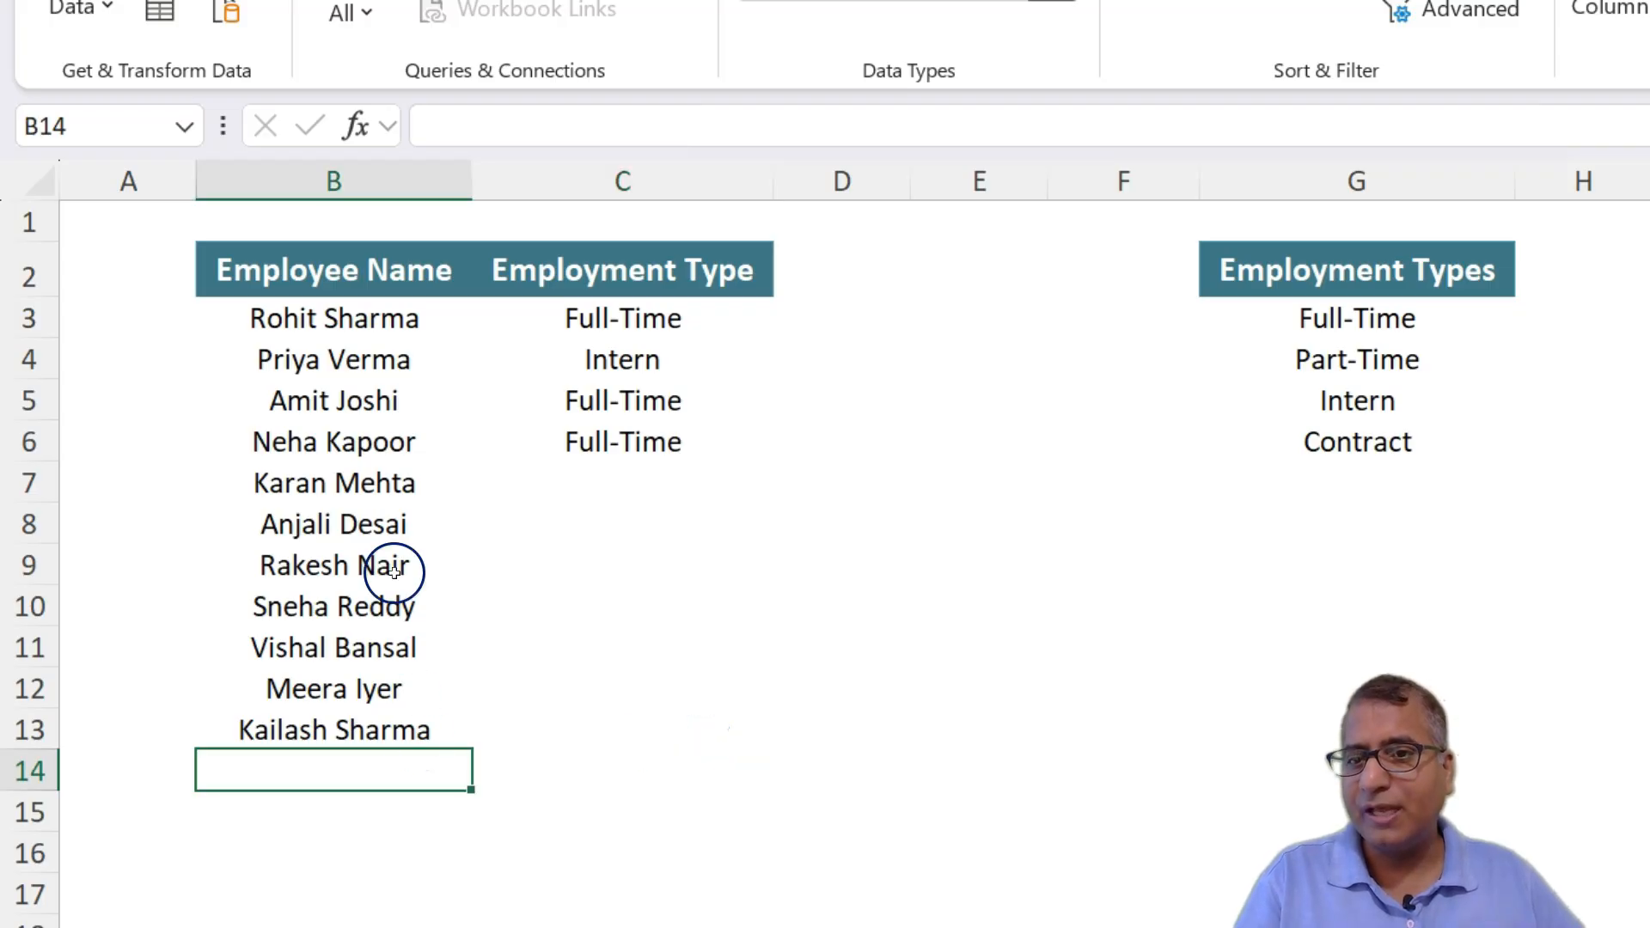
Convert B2:C13 into a table with headers and check the employment type list in C8
{"action": "left_click_drag", "start_coordinate": [338, 269], "coordinate": [641, 722]}
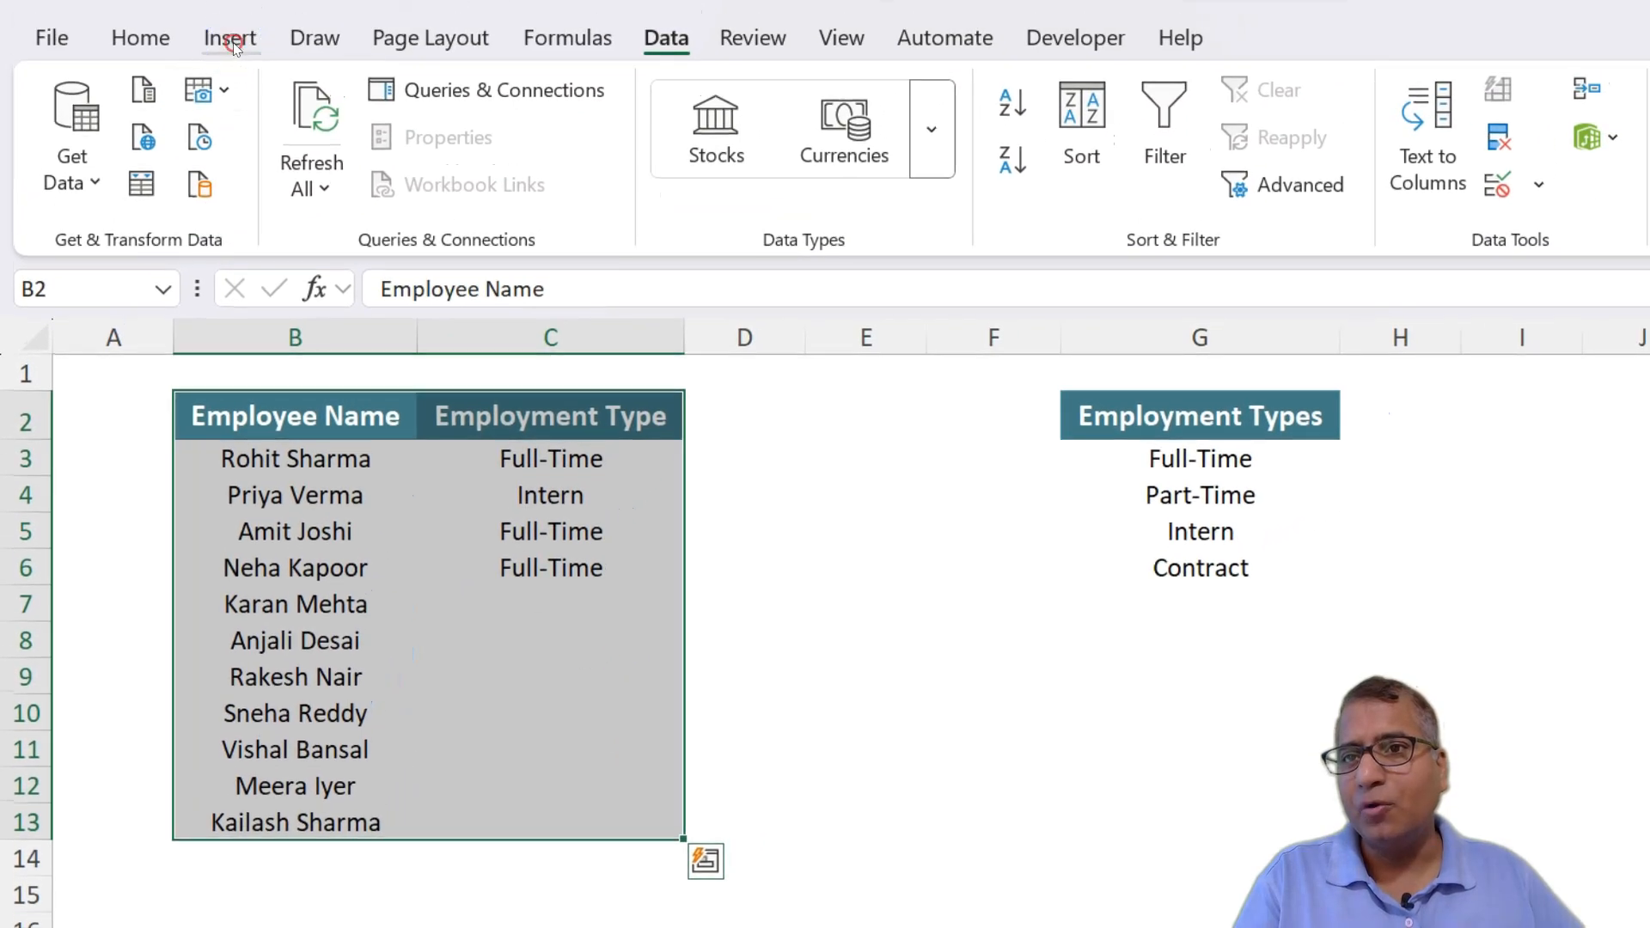
{"action": "left_click", "coordinate": [231, 38]}
{"action": "left_click", "coordinate": [296, 112]}
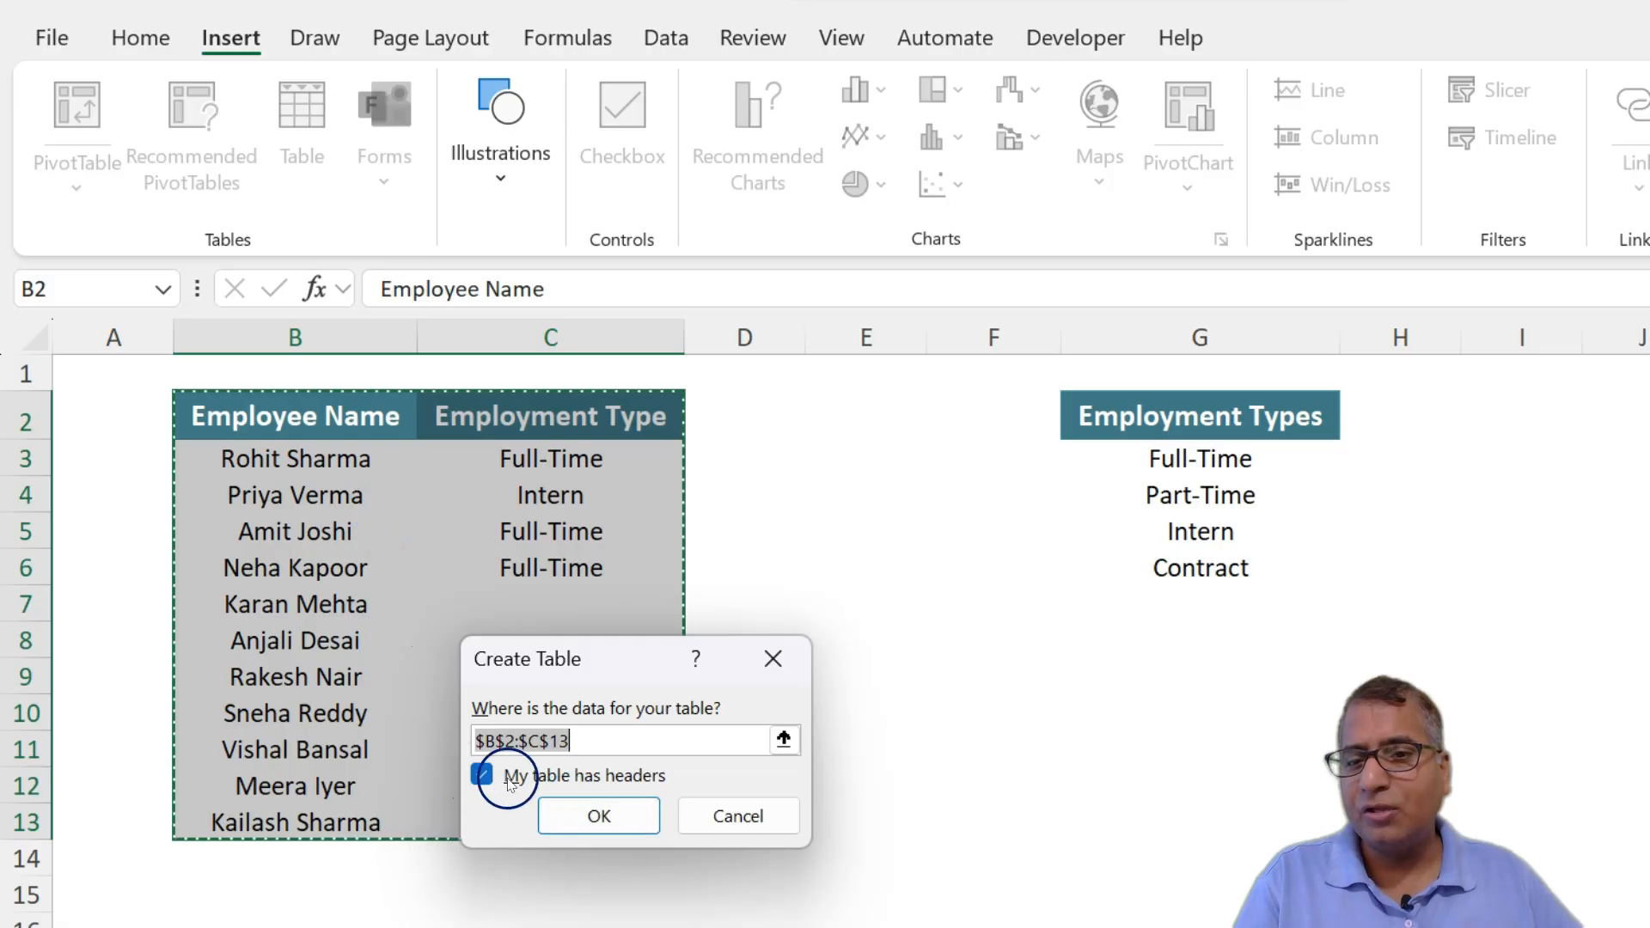
{"action": "left_click", "coordinate": [571, 813]}
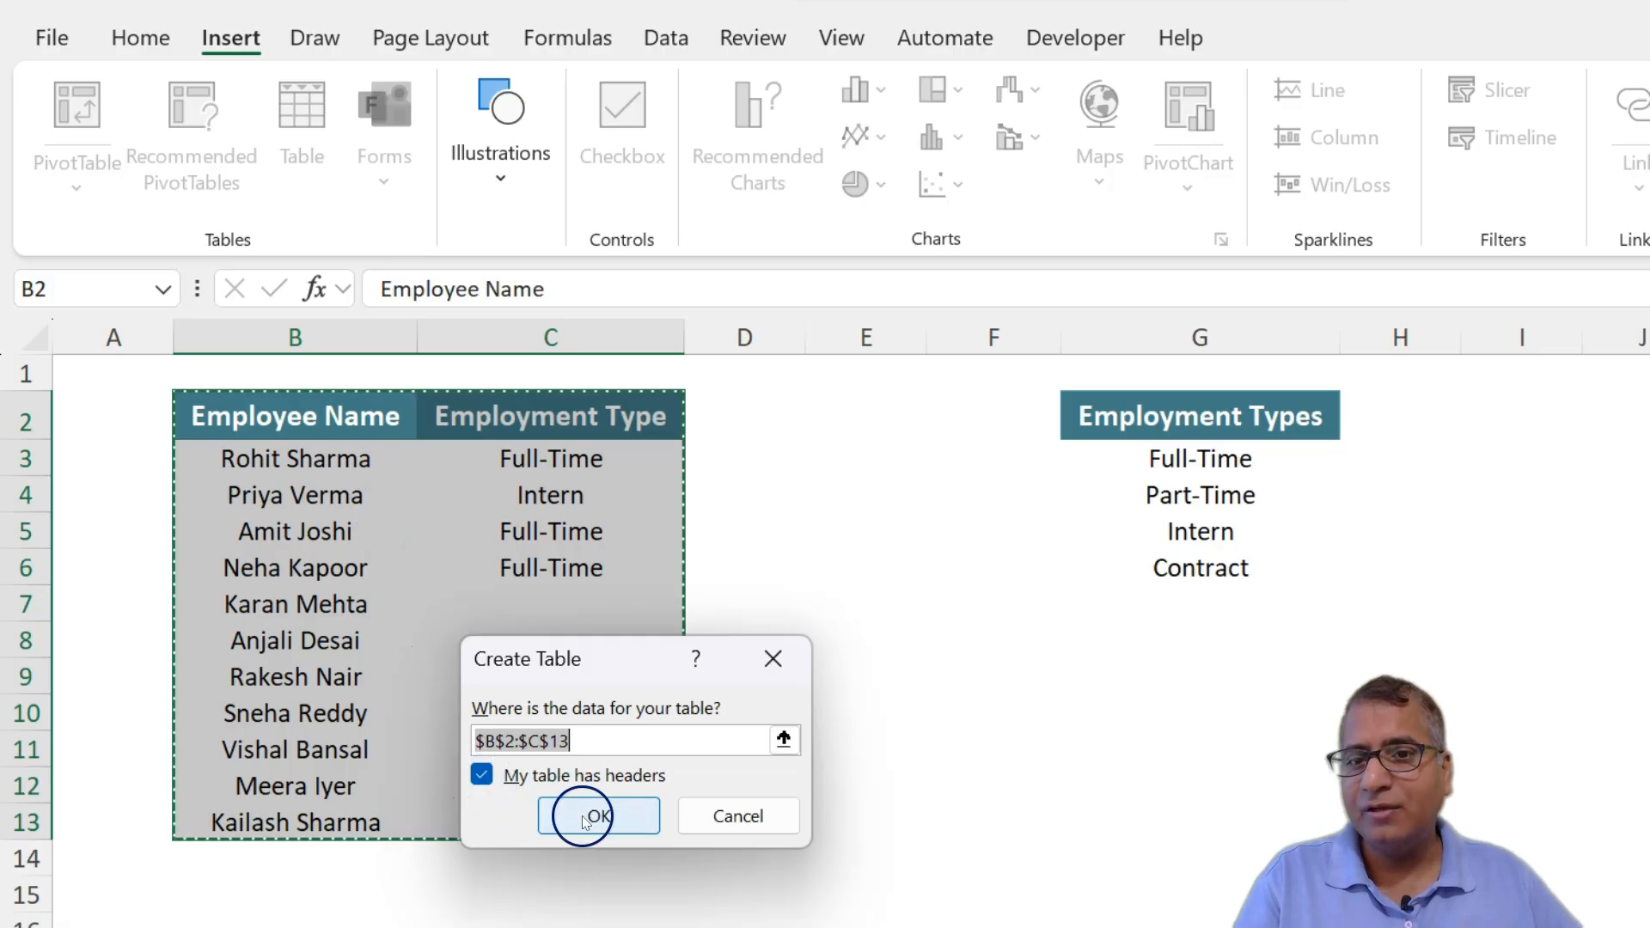
{"action": "left_click", "coordinate": [564, 626]}
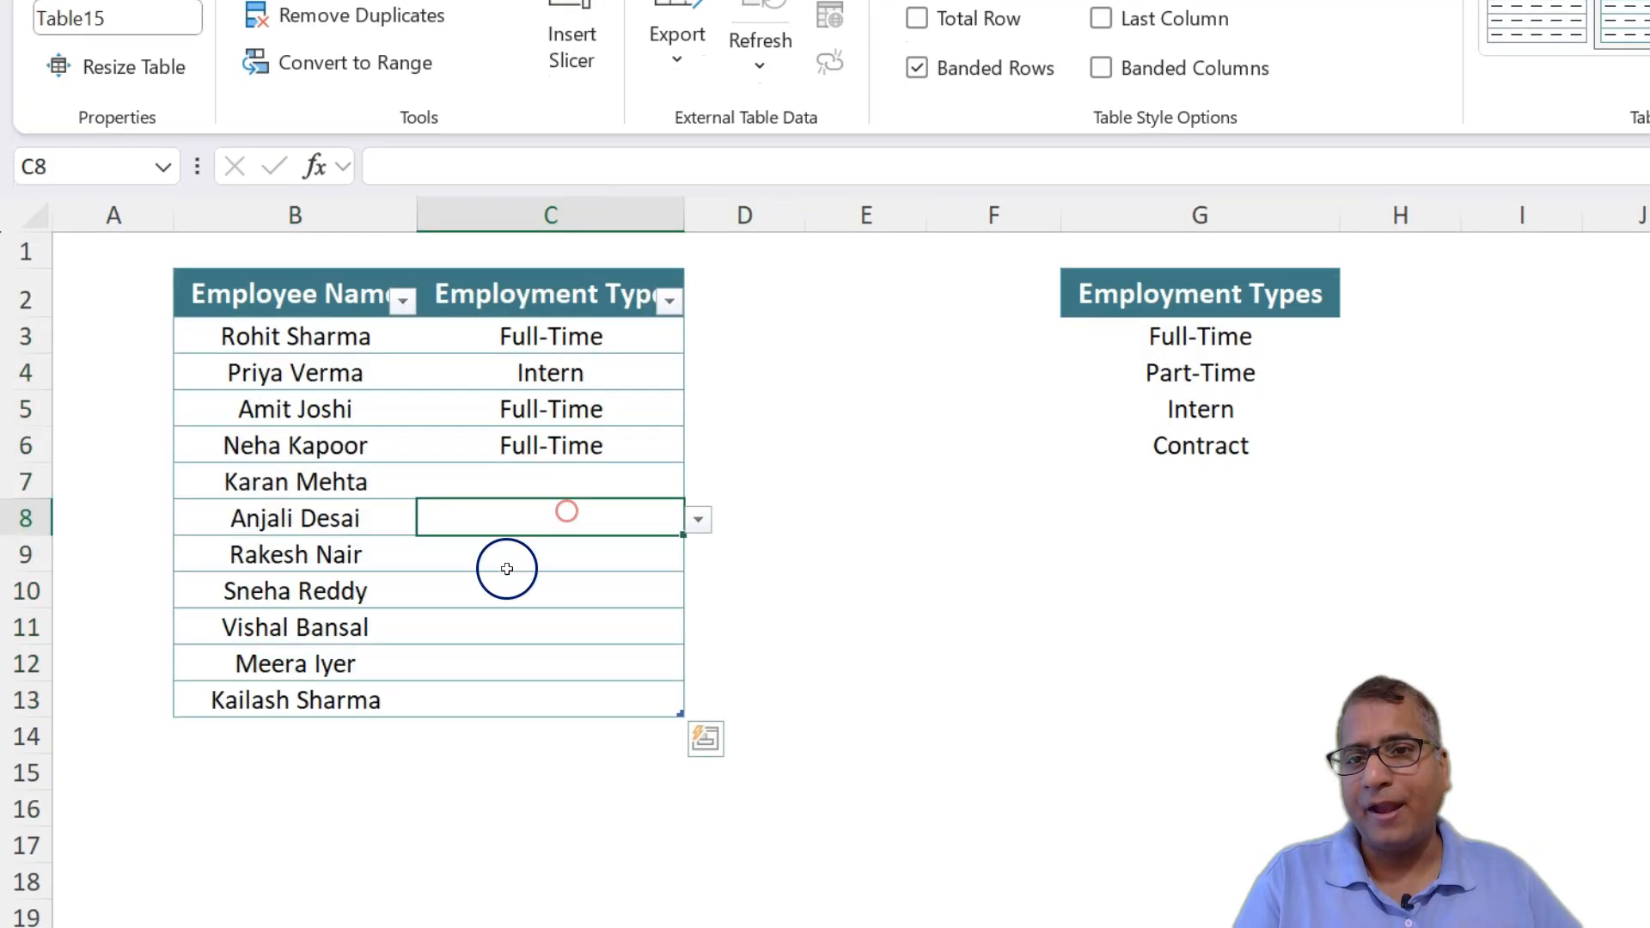
{"action": "left_click", "coordinate": [697, 519]}
{"action": "left_click", "coordinate": [275, 527]}
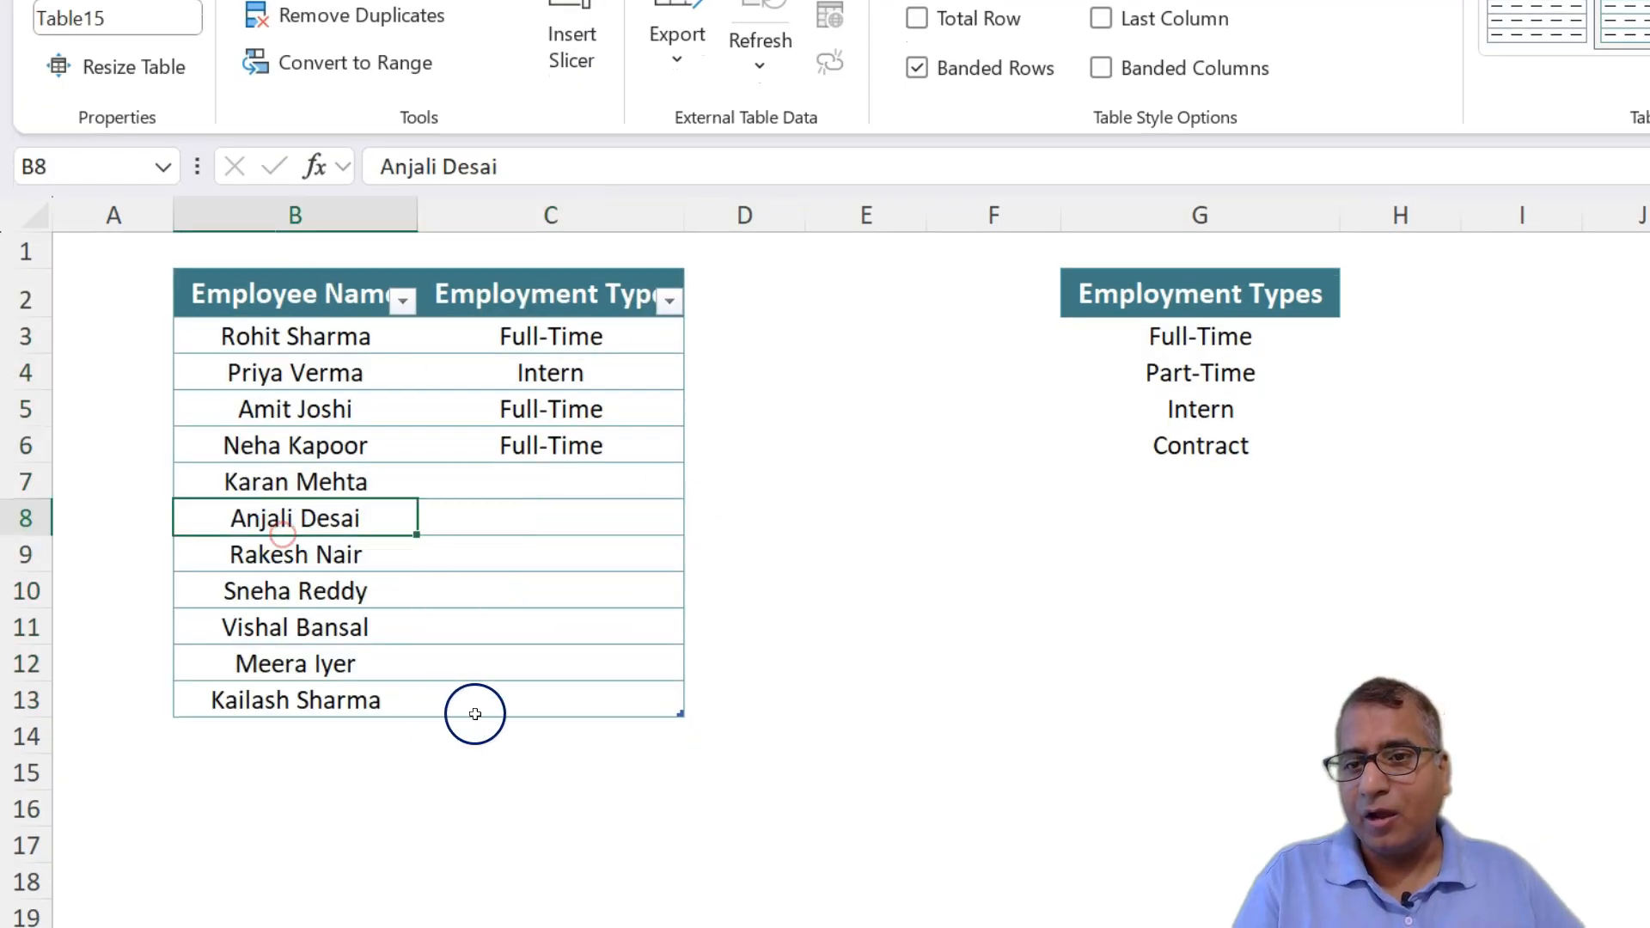
Add a table row below row 13, enter the new employee's full name in B14, and check the employment type list in C14
{"action": "left_click", "coordinate": [544, 703]}
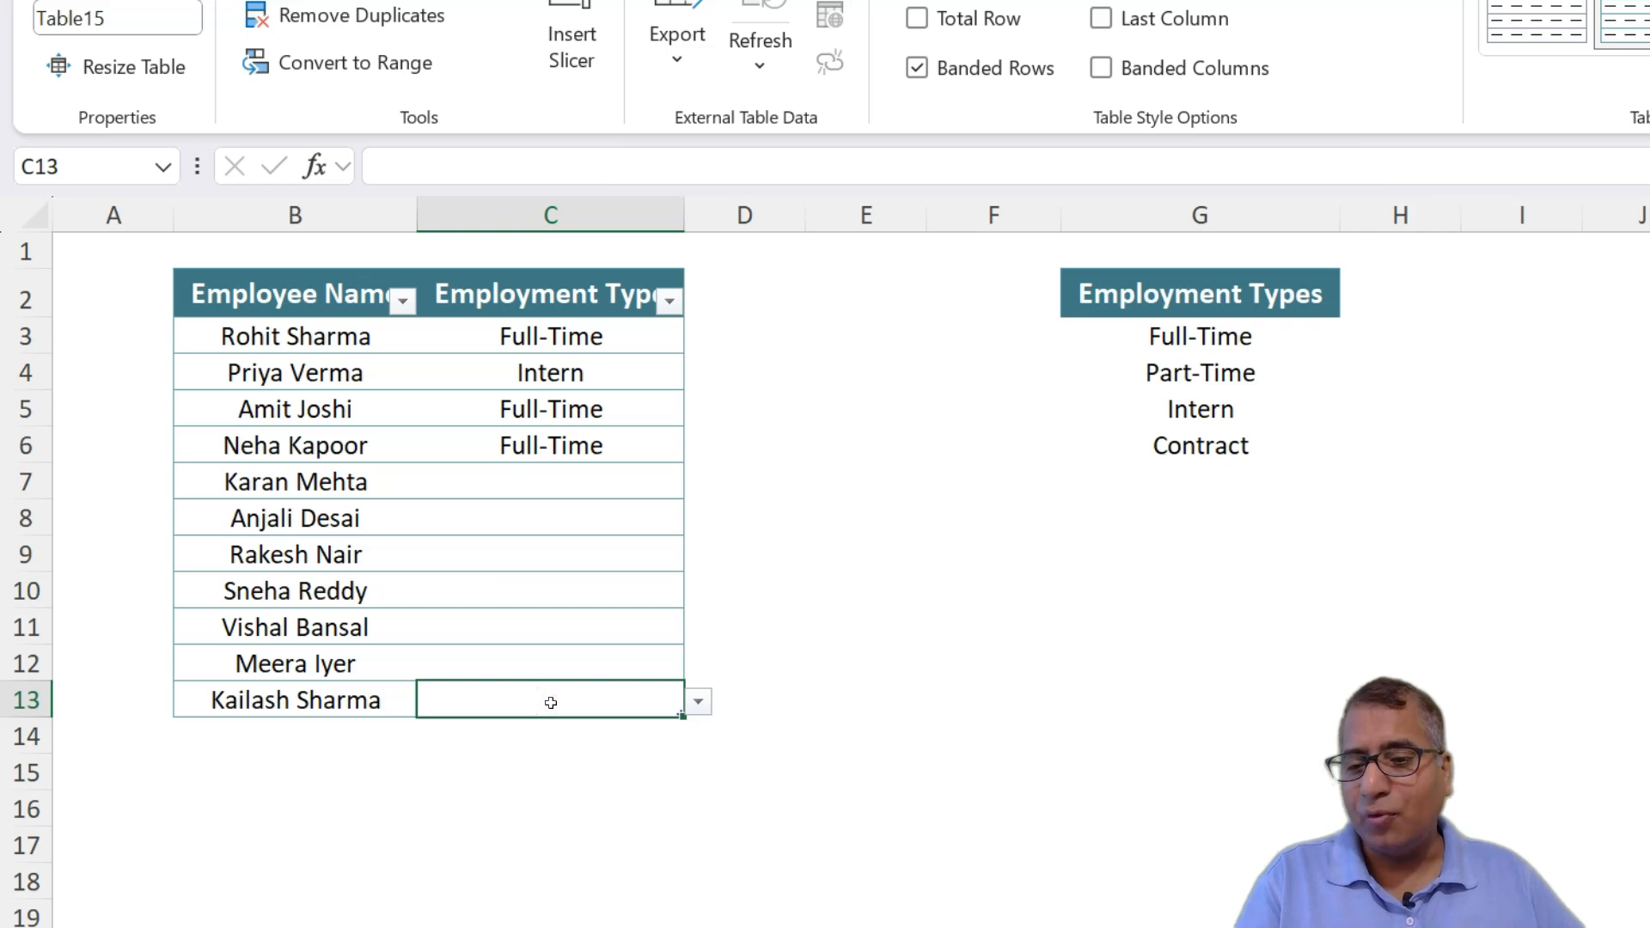
{"action": "key", "text": "Tab"}
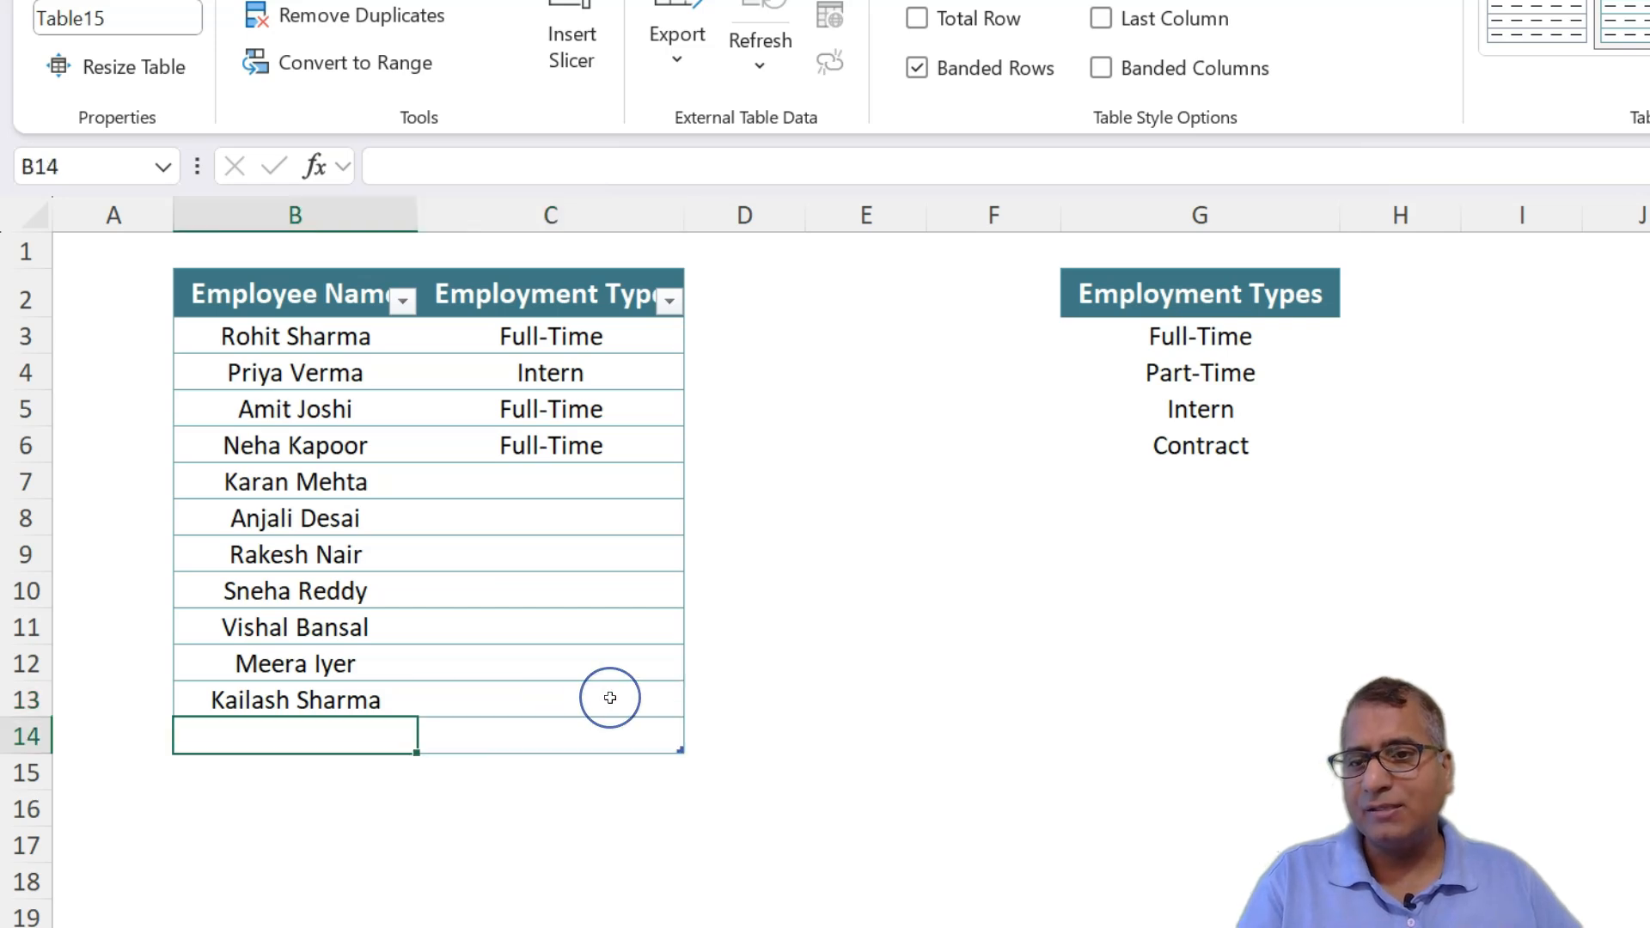
{"action": "type", "text": "A"}
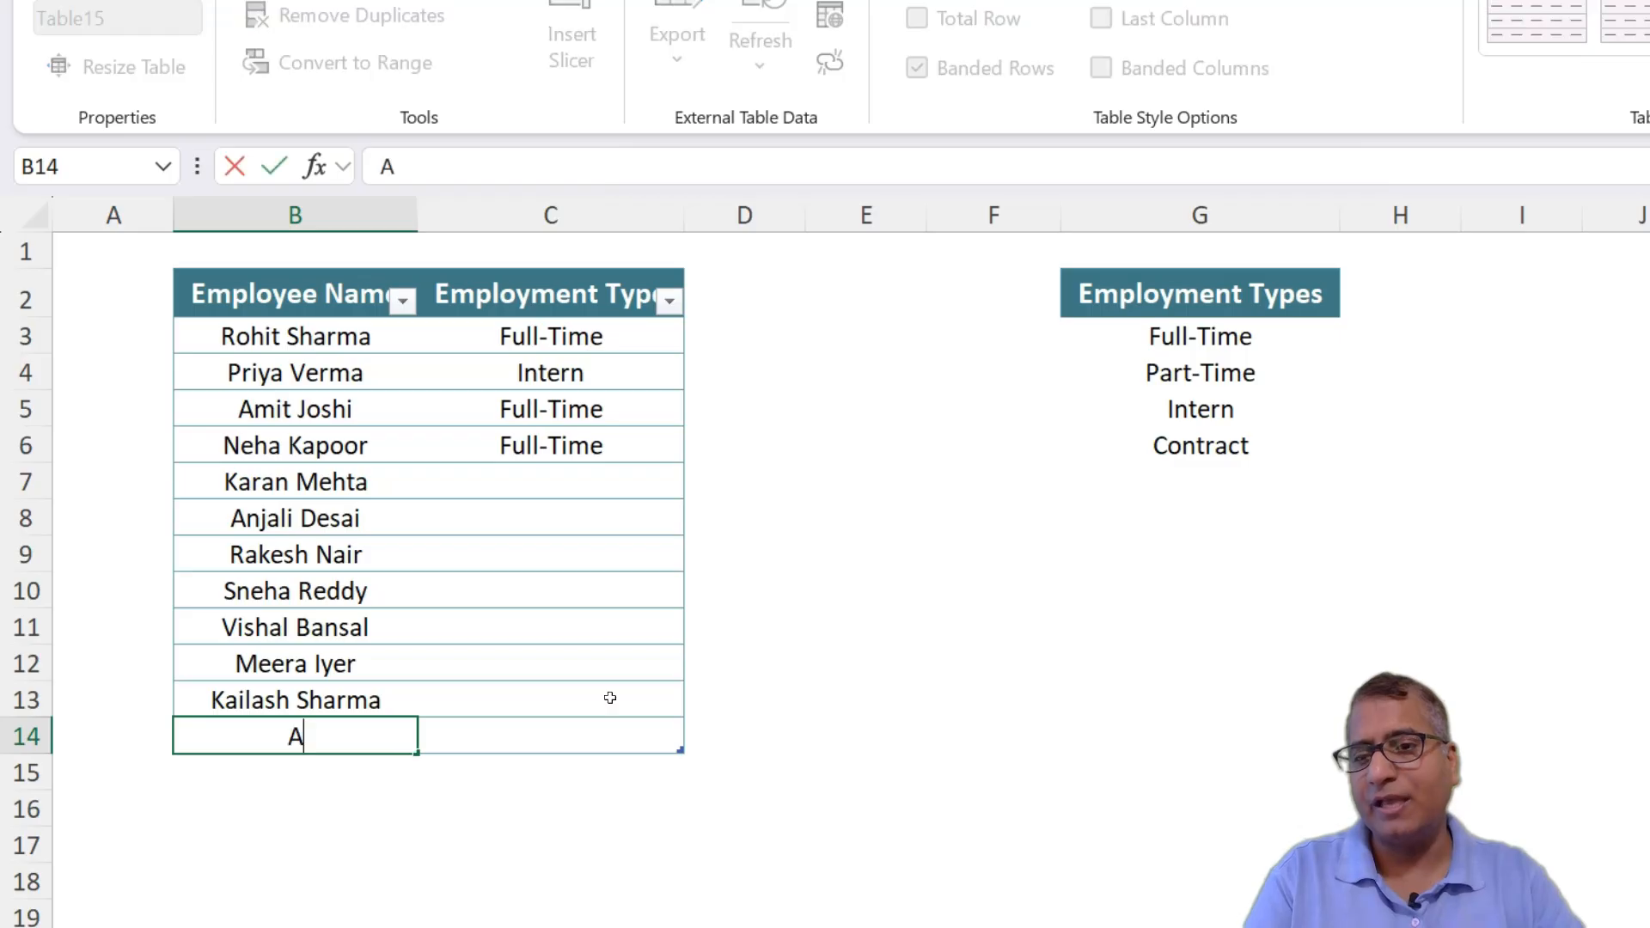
{"action": "type", "text": "jay Sharma"}
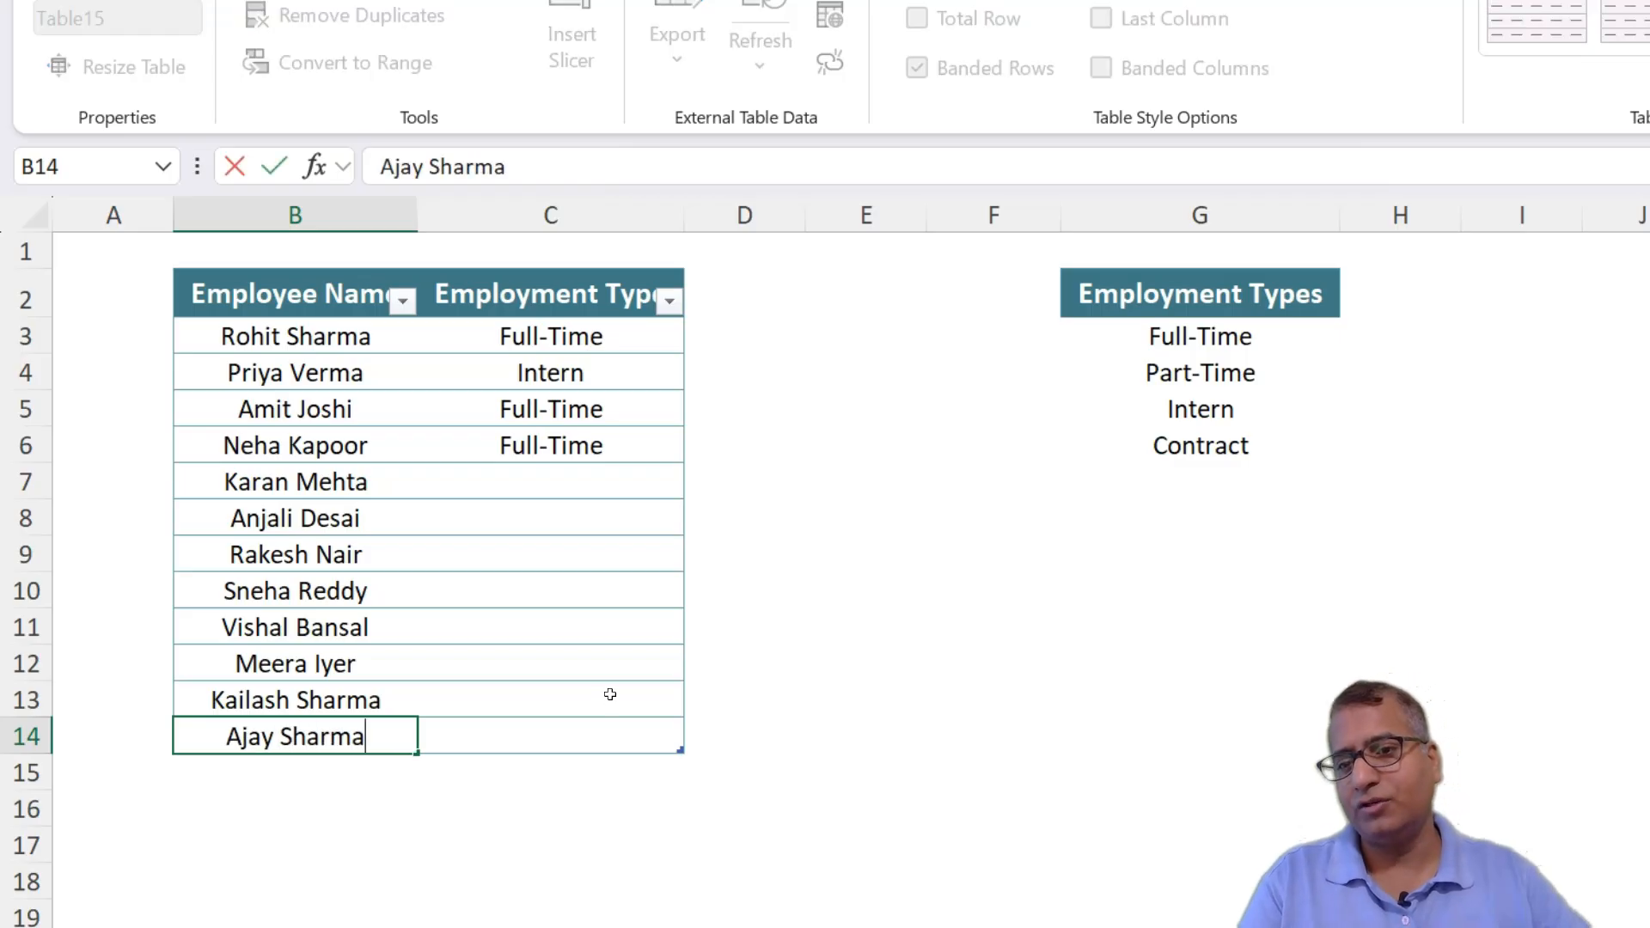
{"action": "key", "text": "Tab"}
{"action": "left_click", "coordinate": [696, 736]}
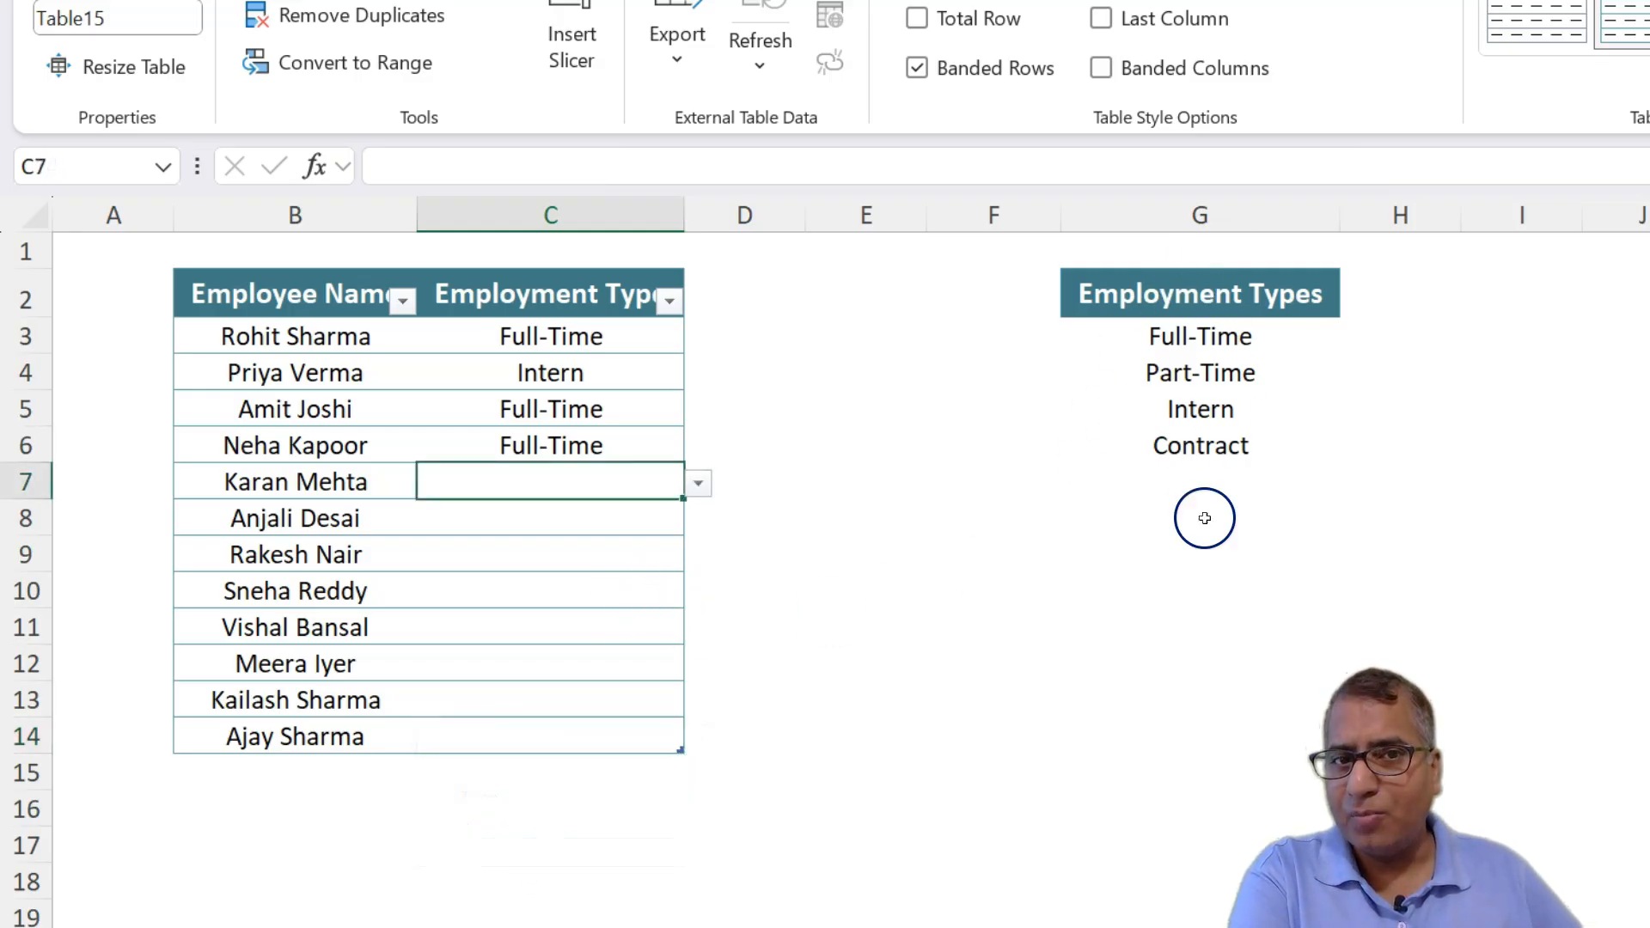
Add Trainee in G7 as a new entry under Employment Types
{"action": "left_click", "coordinate": [1199, 477]}
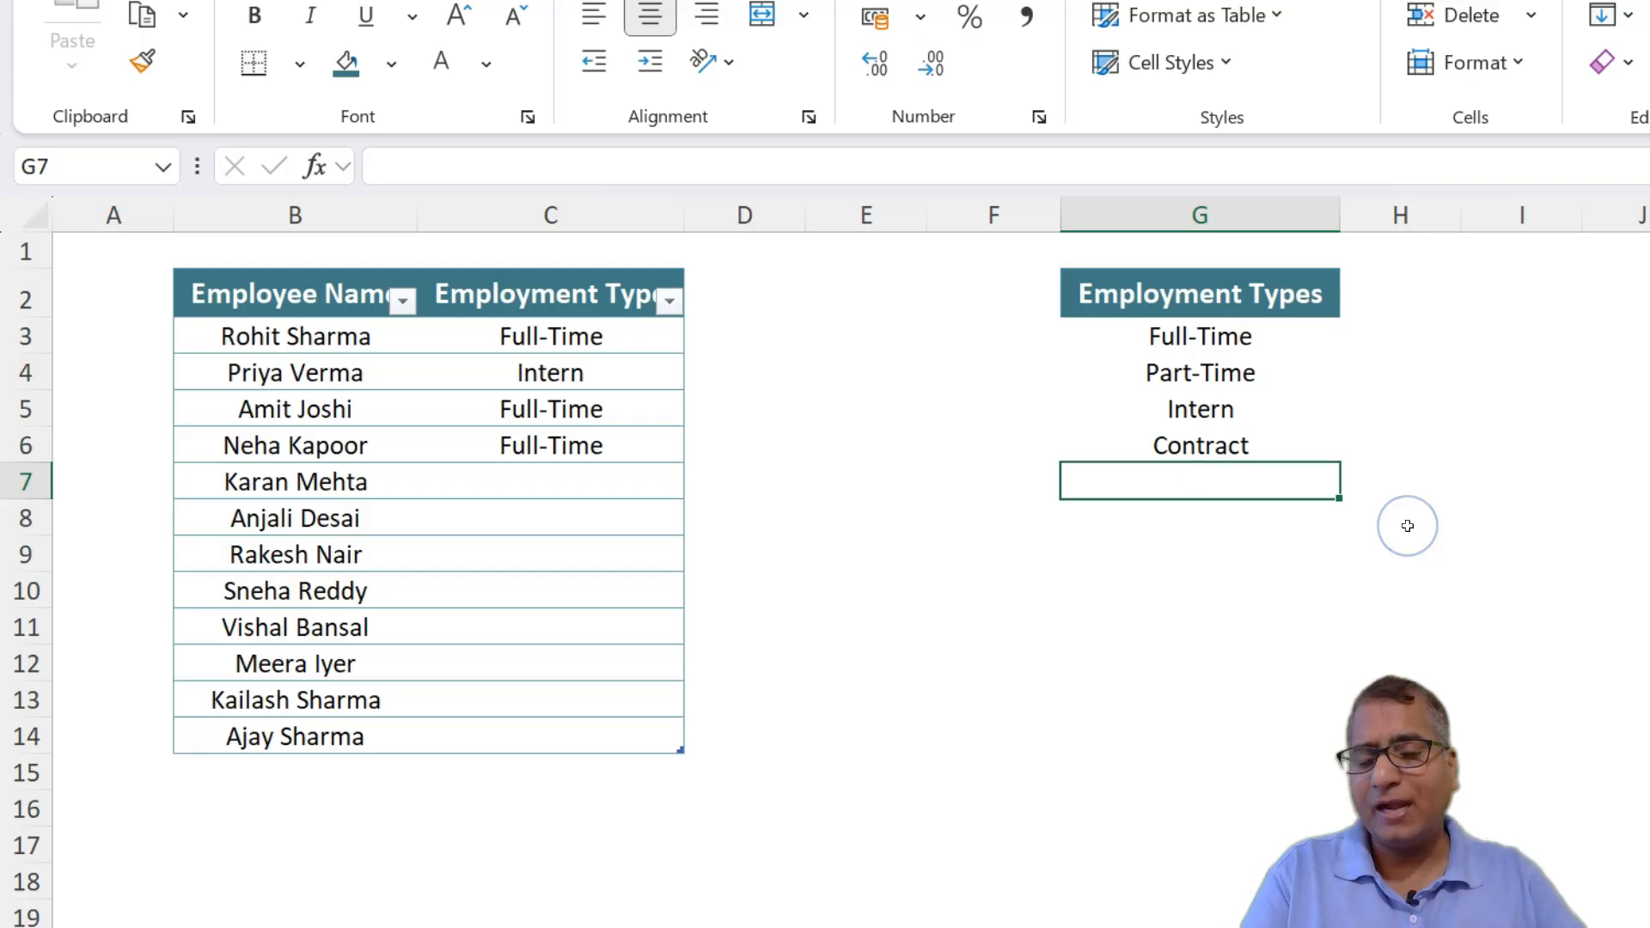
{"action": "type", "text": "Trainee"}
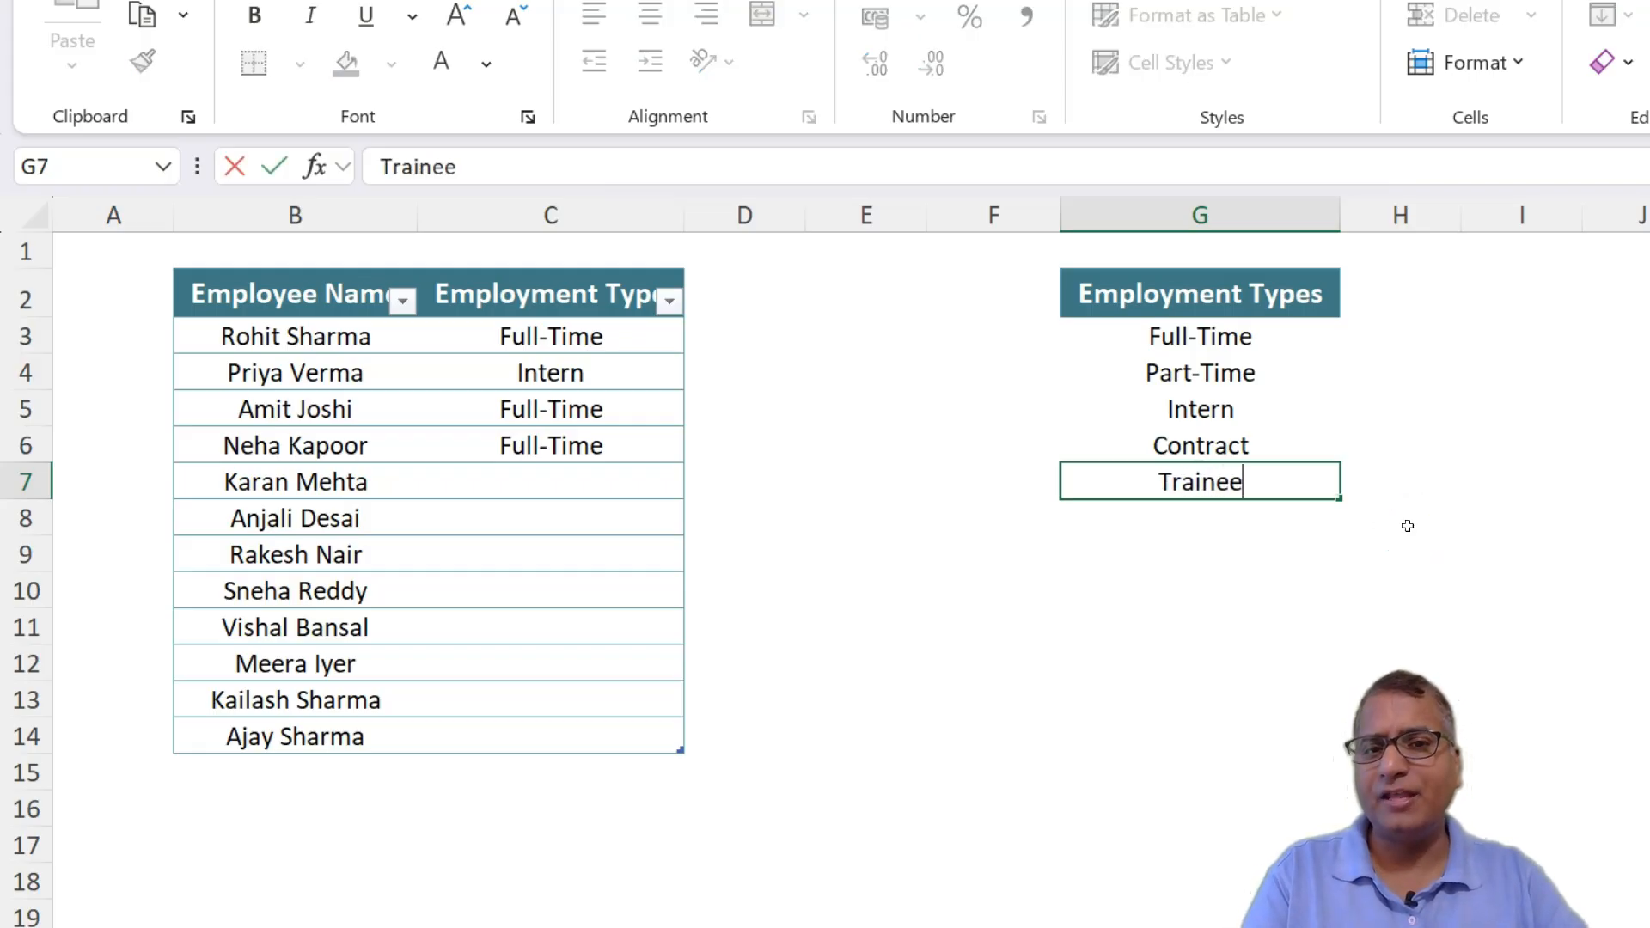
{"action": "key", "text": "Return"}
Check the employment type list in C10, and clear Trainee from G7
{"action": "left_click", "coordinate": [567, 601]}
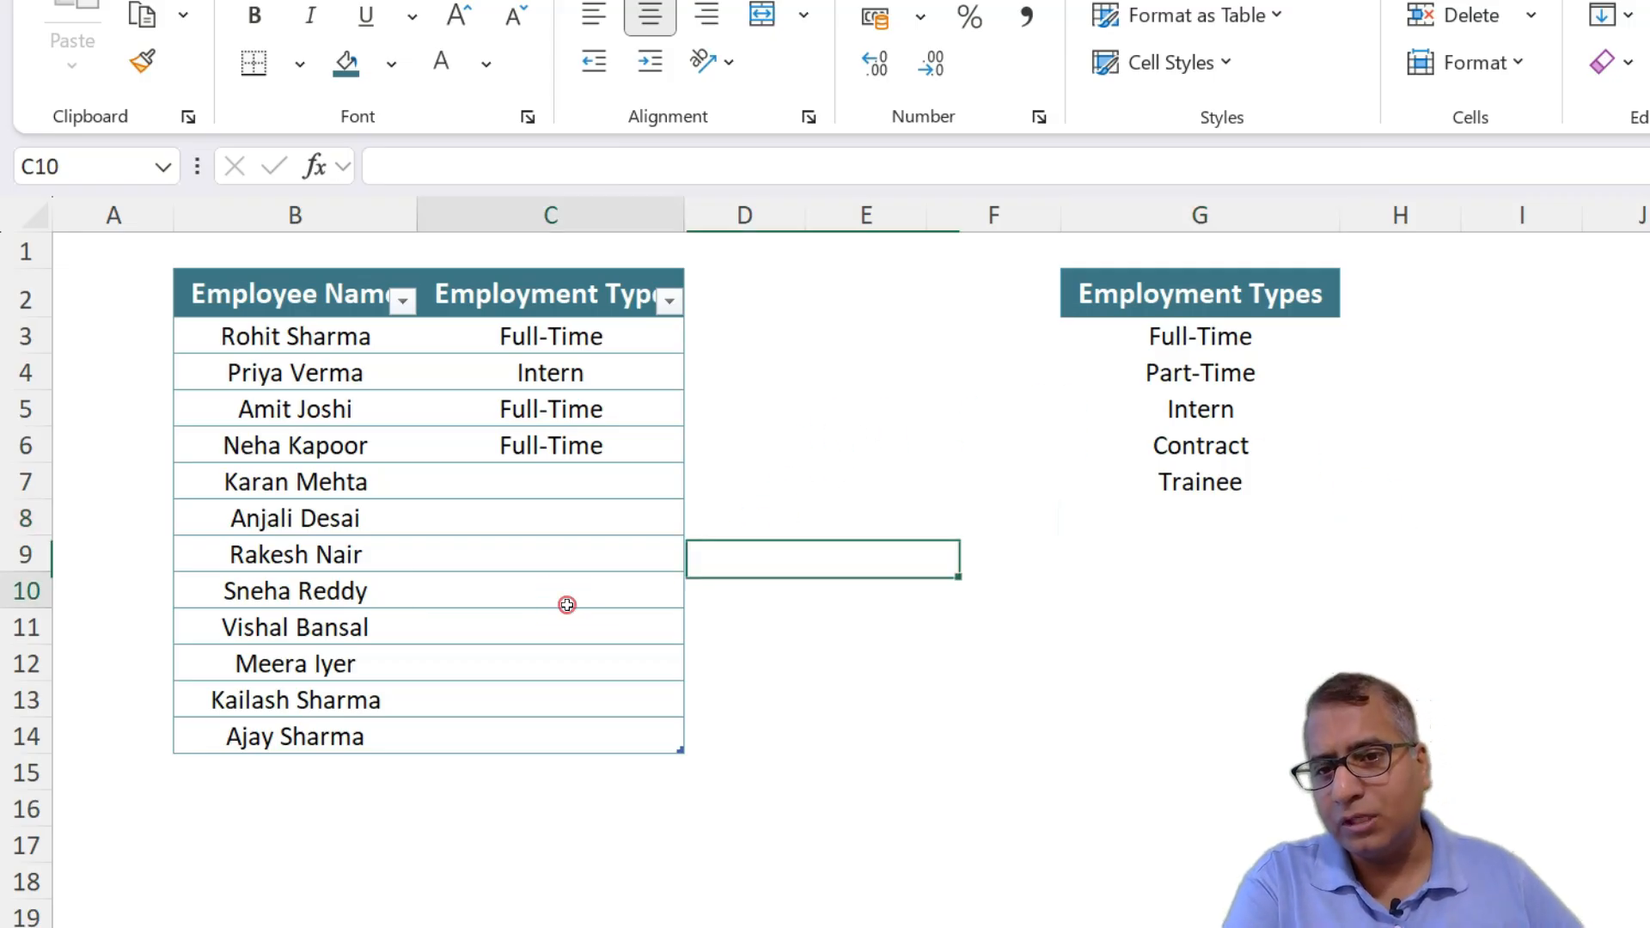
{"action": "left_click", "coordinate": [693, 592]}
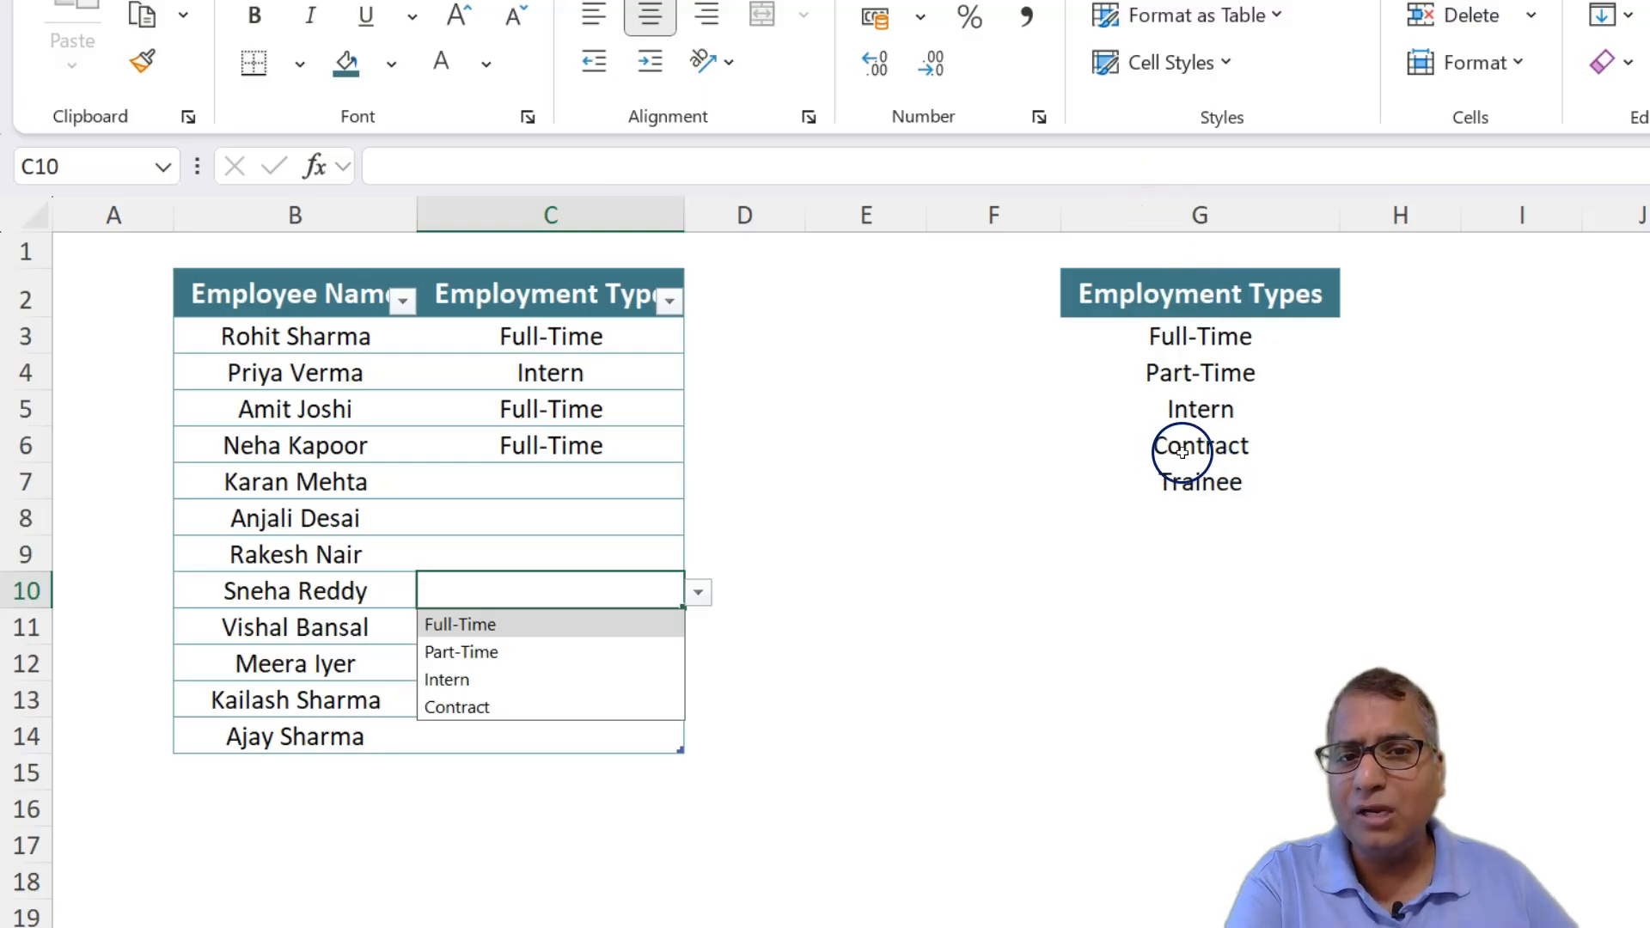
{"action": "left_click", "coordinate": [1256, 488]}
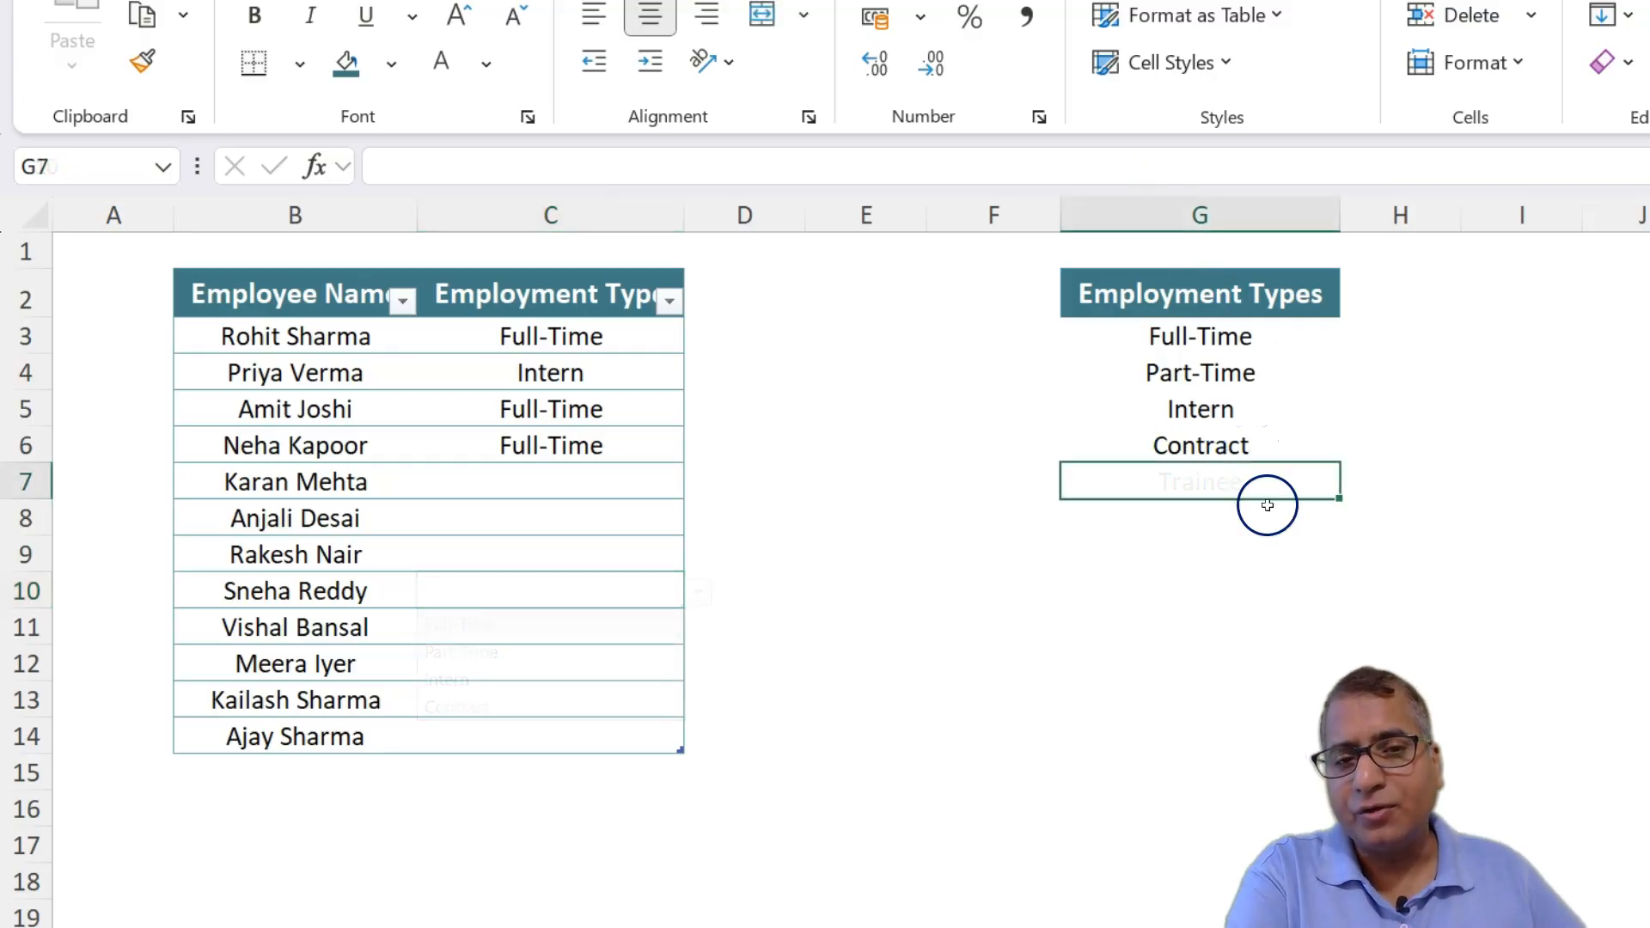
Convert the Employment Types range G2:G6 into a table with headers
{"action": "left_click_drag", "start_coordinate": [1208, 294], "coordinate": [1201, 438]}
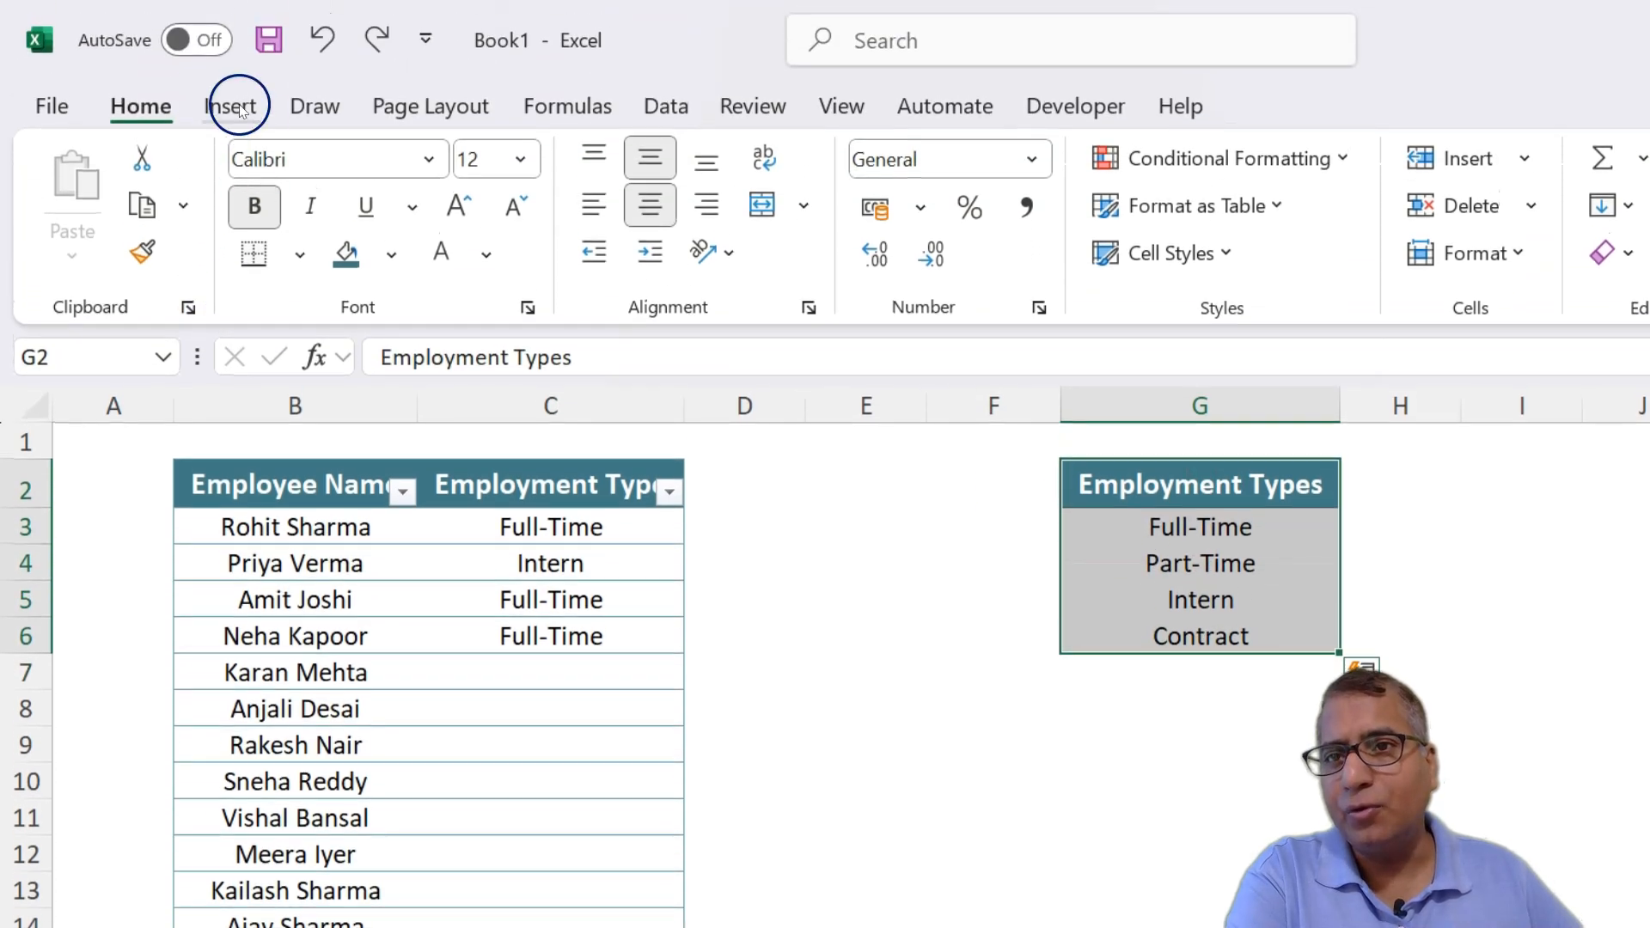
{"action": "left_click", "coordinate": [232, 106]}
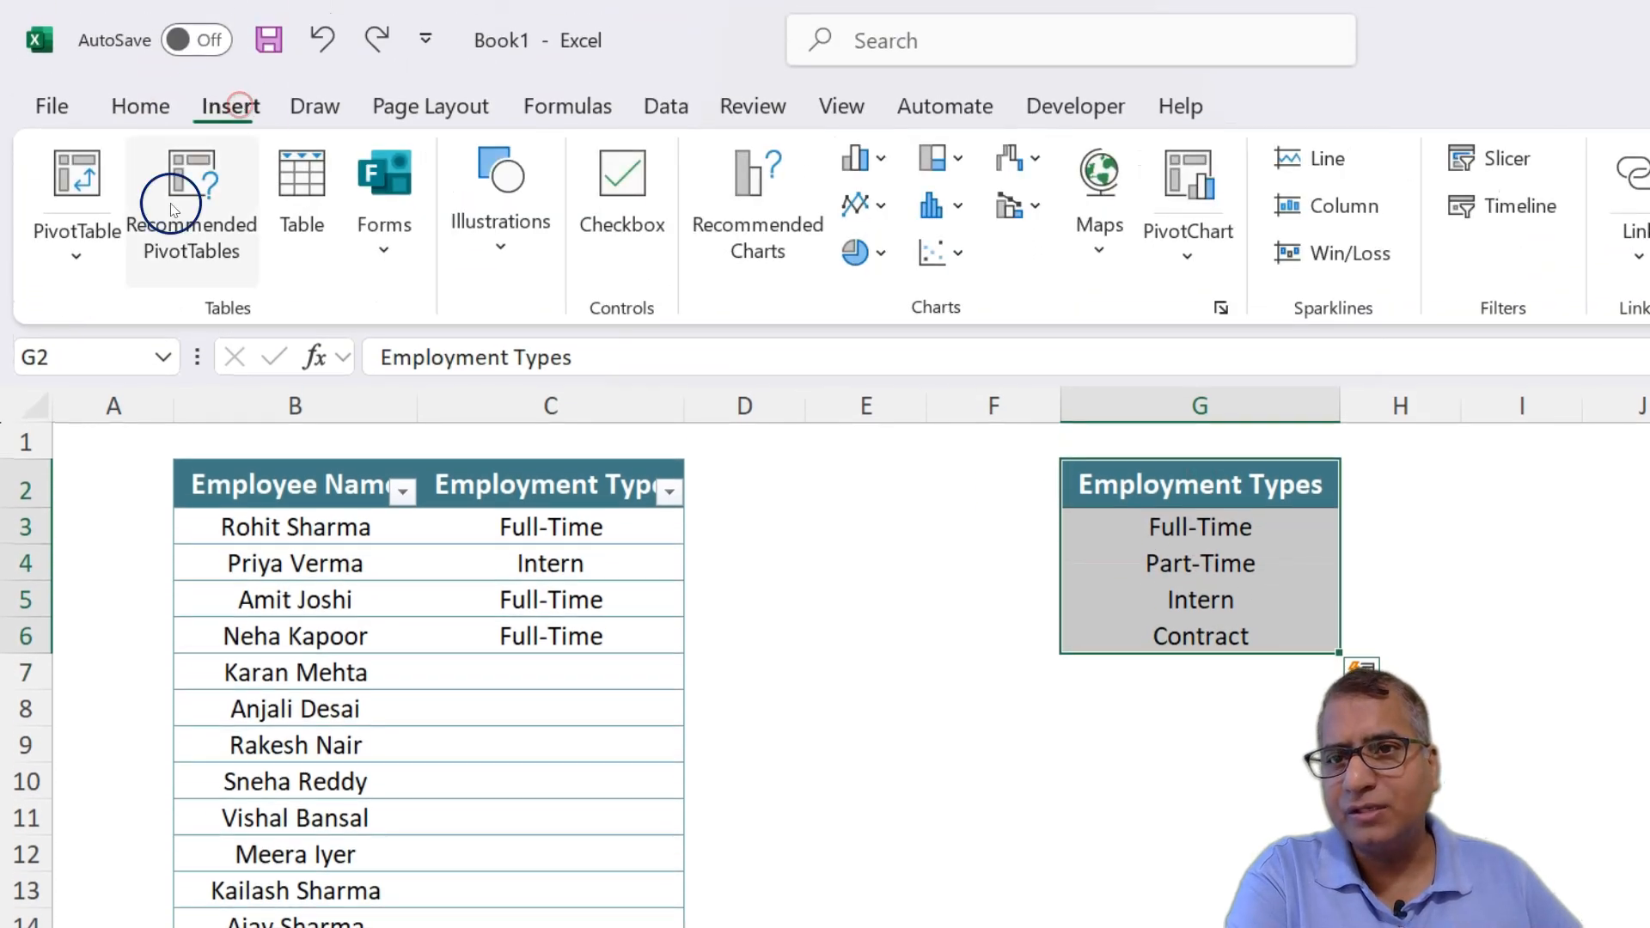
{"action": "left_click", "coordinate": [304, 191]}
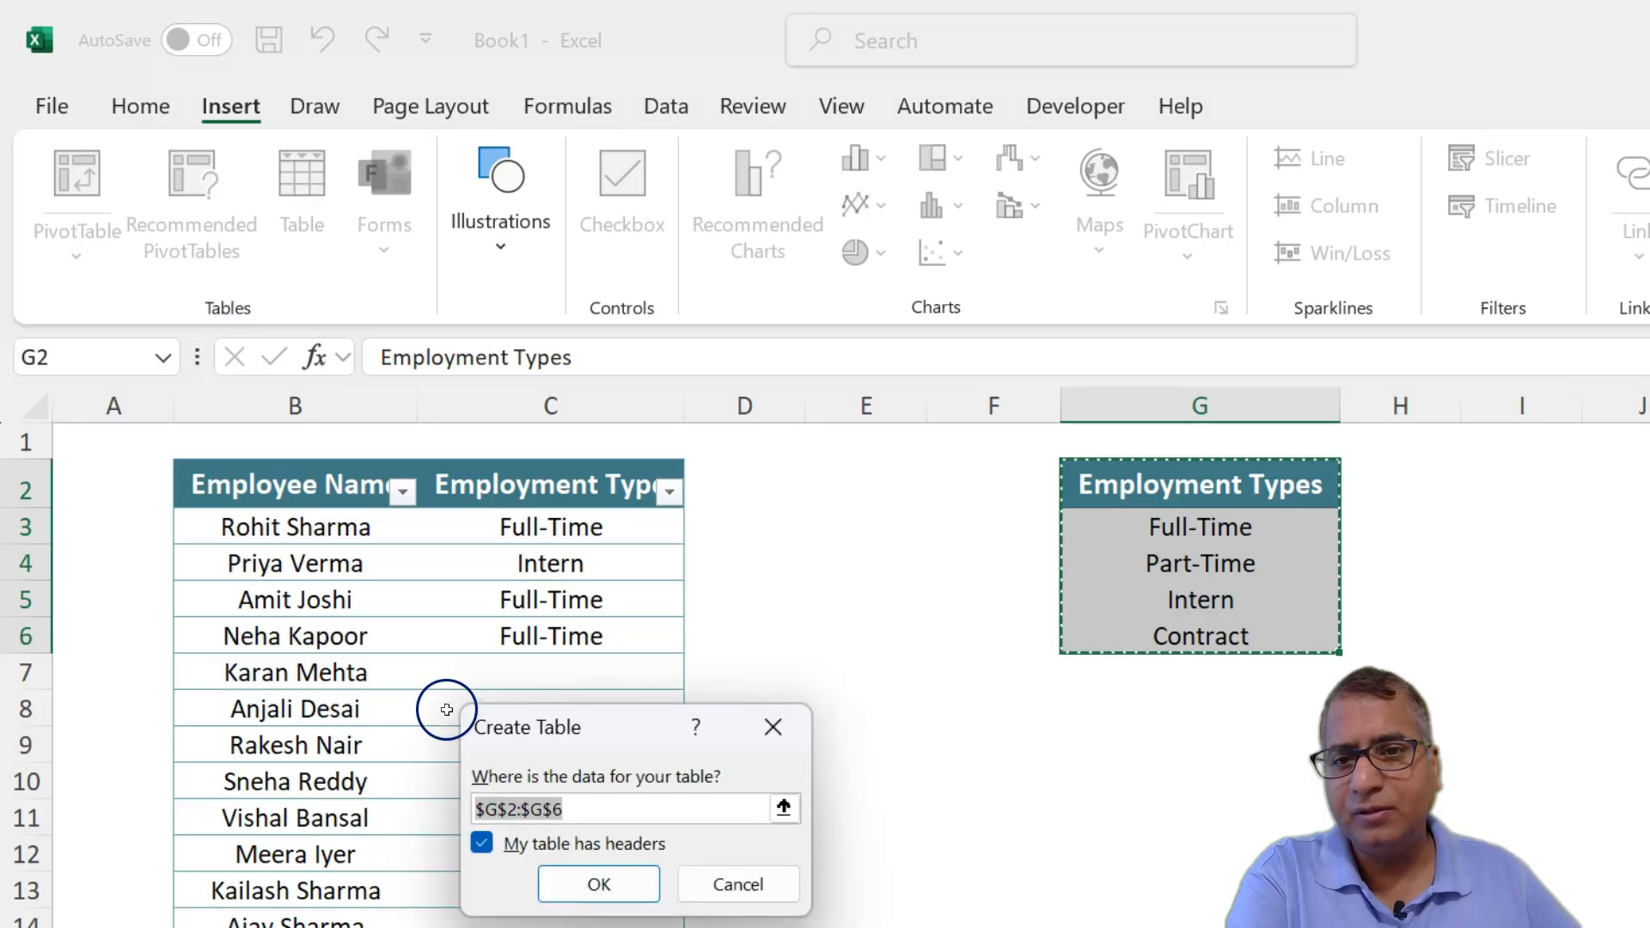
{"action": "left_click", "coordinate": [599, 885]}
Add Trainee in G7, directly below the last entry of the Employment Types table
{"action": "left_click", "coordinate": [1215, 639]}
{"action": "left_click", "coordinate": [1199, 487]}
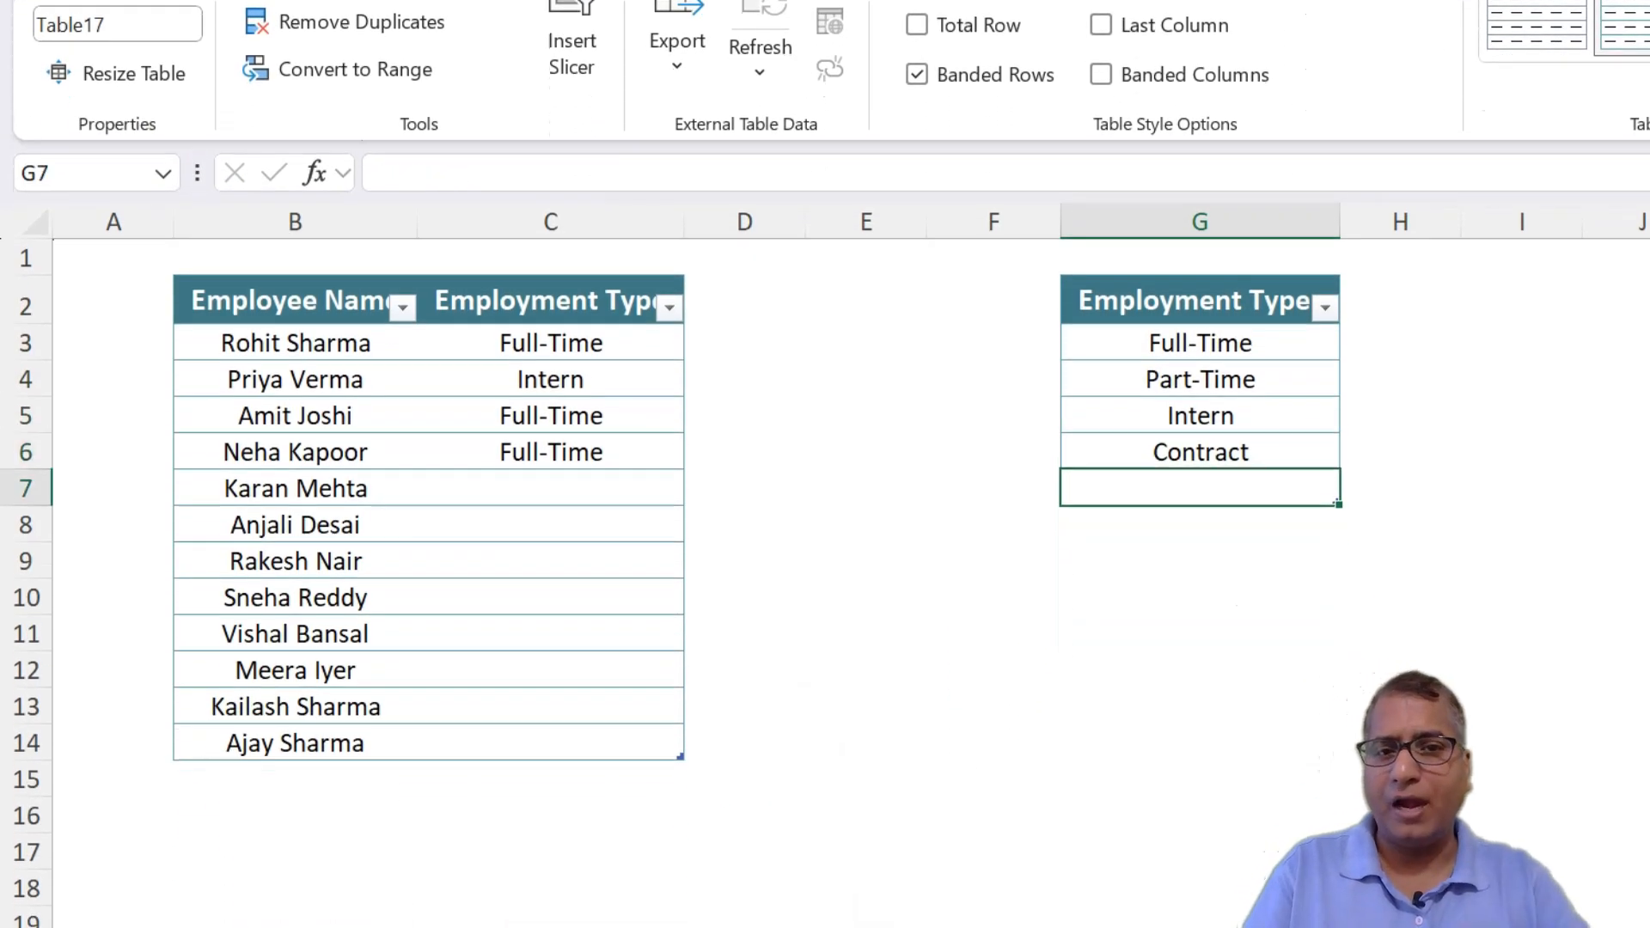
{"action": "type", "text": "Trainee"}
{"action": "key", "text": "Return"}
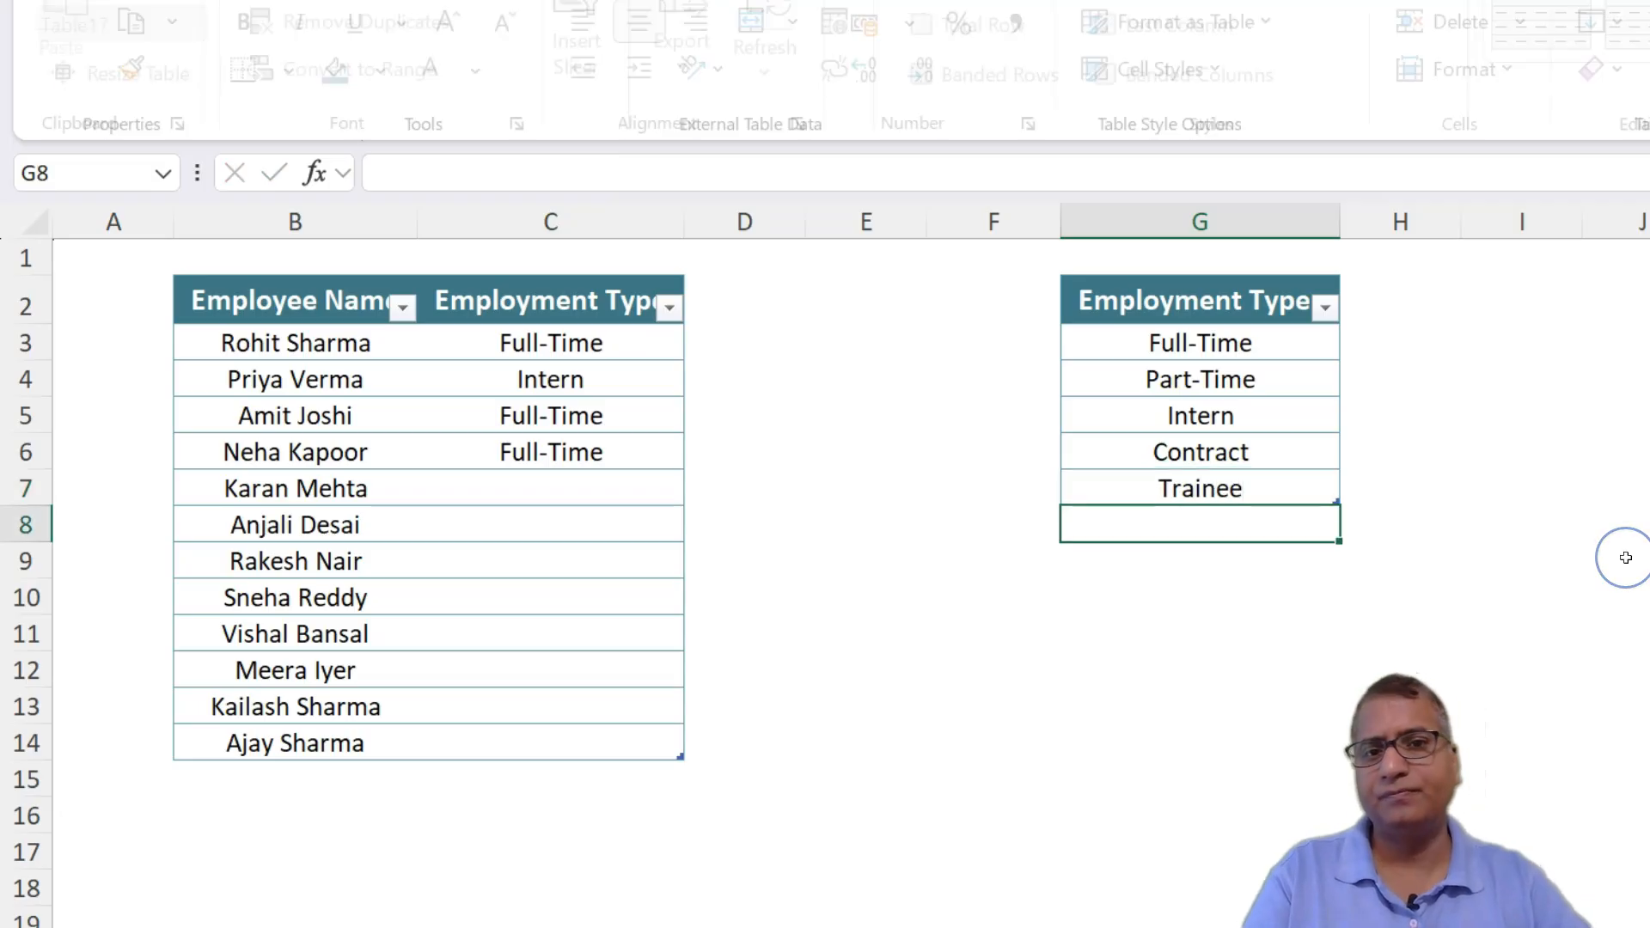
Choose Trainee for C11 and Intern for C13 from their employment type lists
{"action": "left_click", "coordinate": [544, 632]}
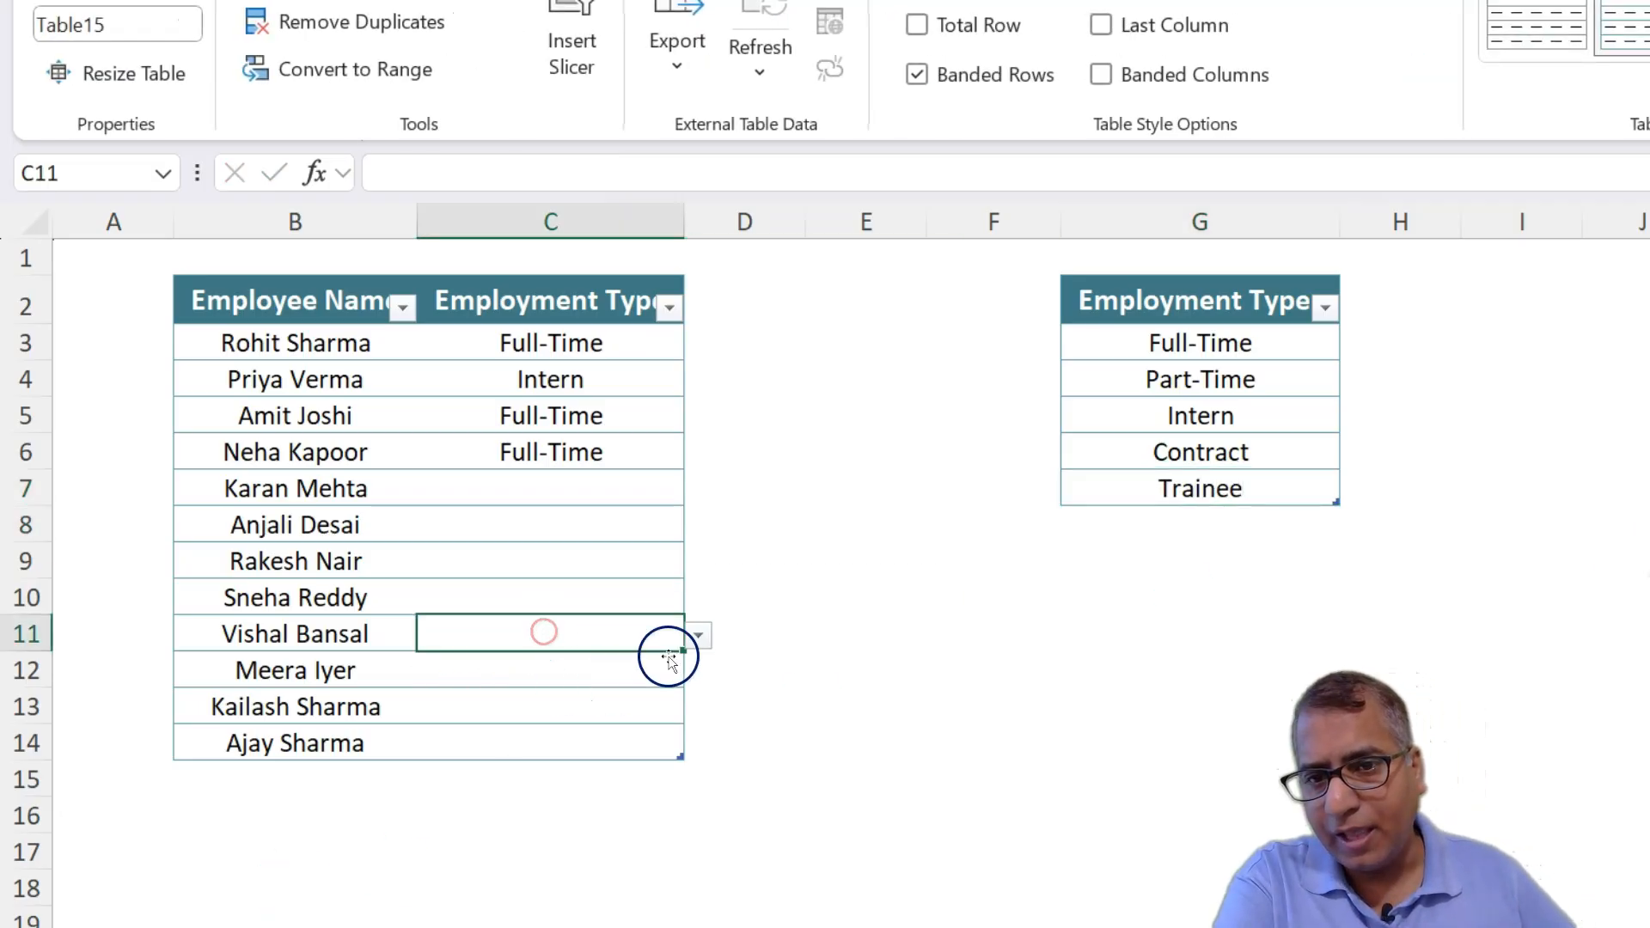
{"action": "left_click", "coordinate": [702, 634]}
{"action": "left_click", "coordinate": [464, 776]}
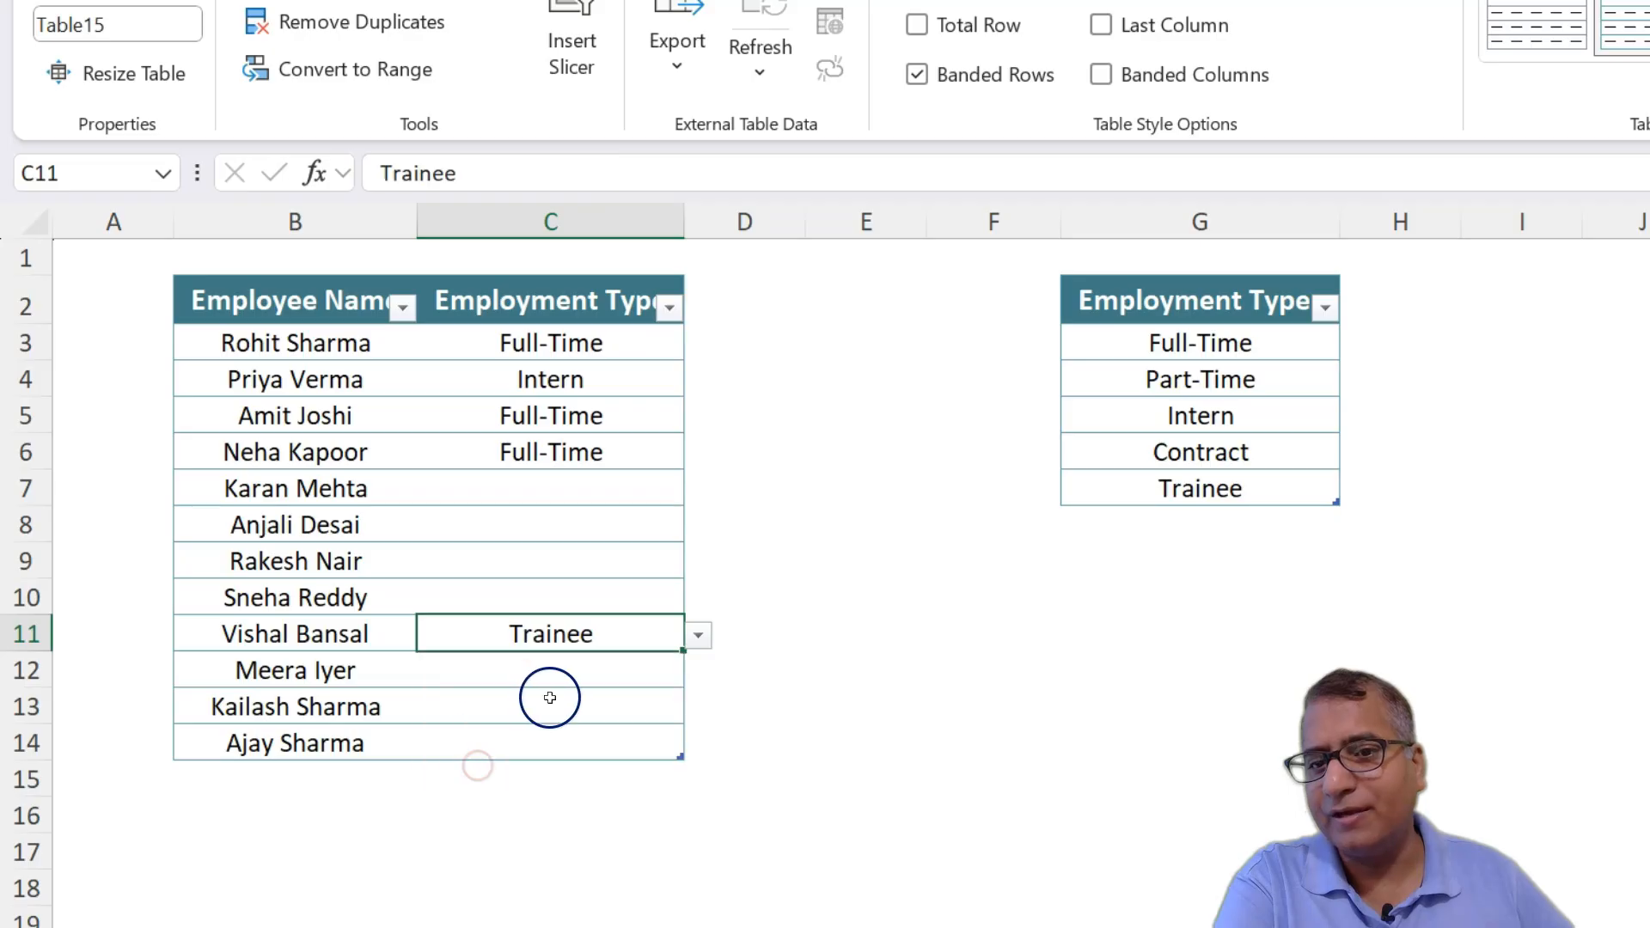
{"action": "left_click", "coordinate": [550, 701]}
{"action": "left_click", "coordinate": [697, 707]}
{"action": "left_click", "coordinate": [564, 787]}
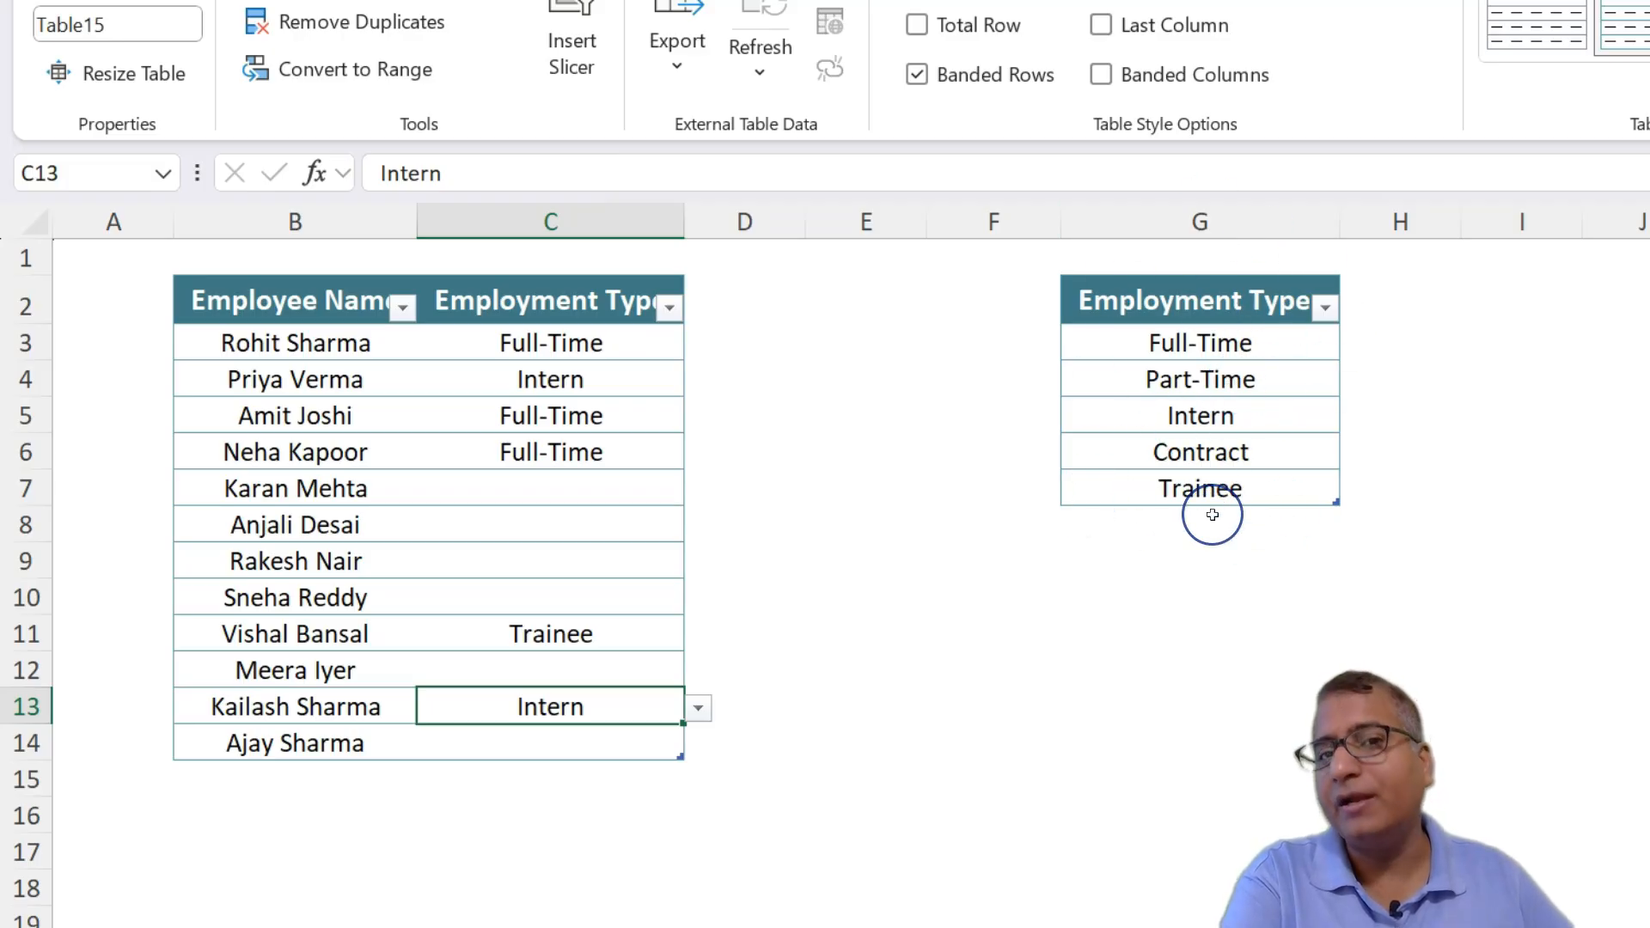
Try to enter Test as the employment type in C13, and discard the entry
{"action": "left_click", "coordinate": [1234, 223]}
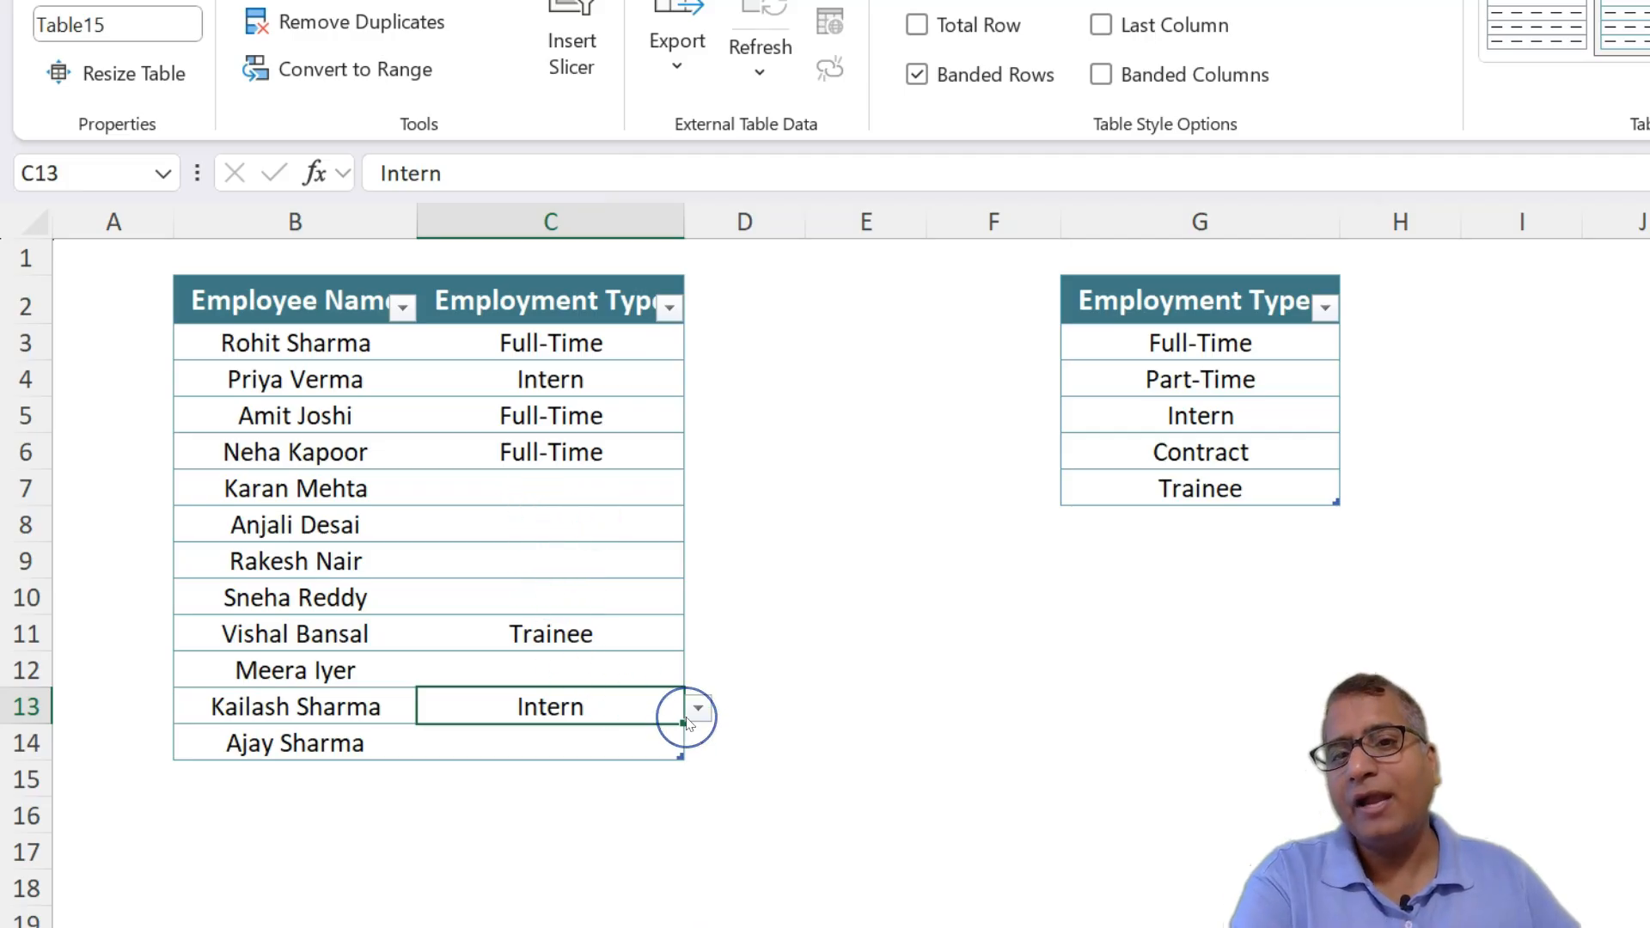
{"action": "type", "text": "Test"}
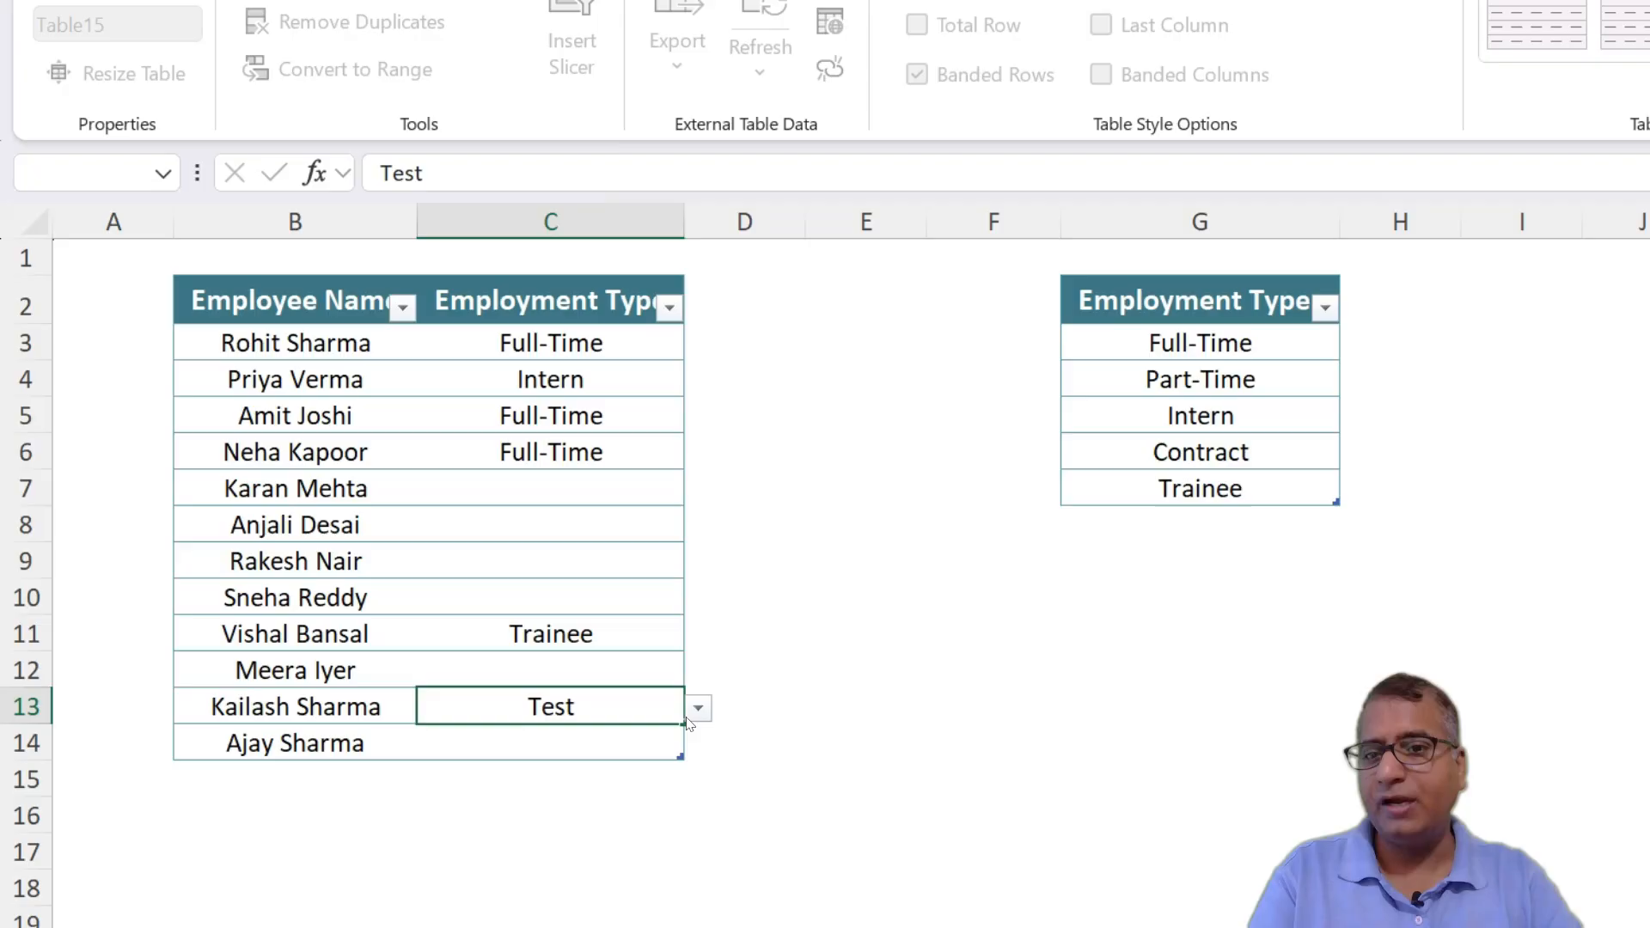
{"action": "key", "text": "Return"}
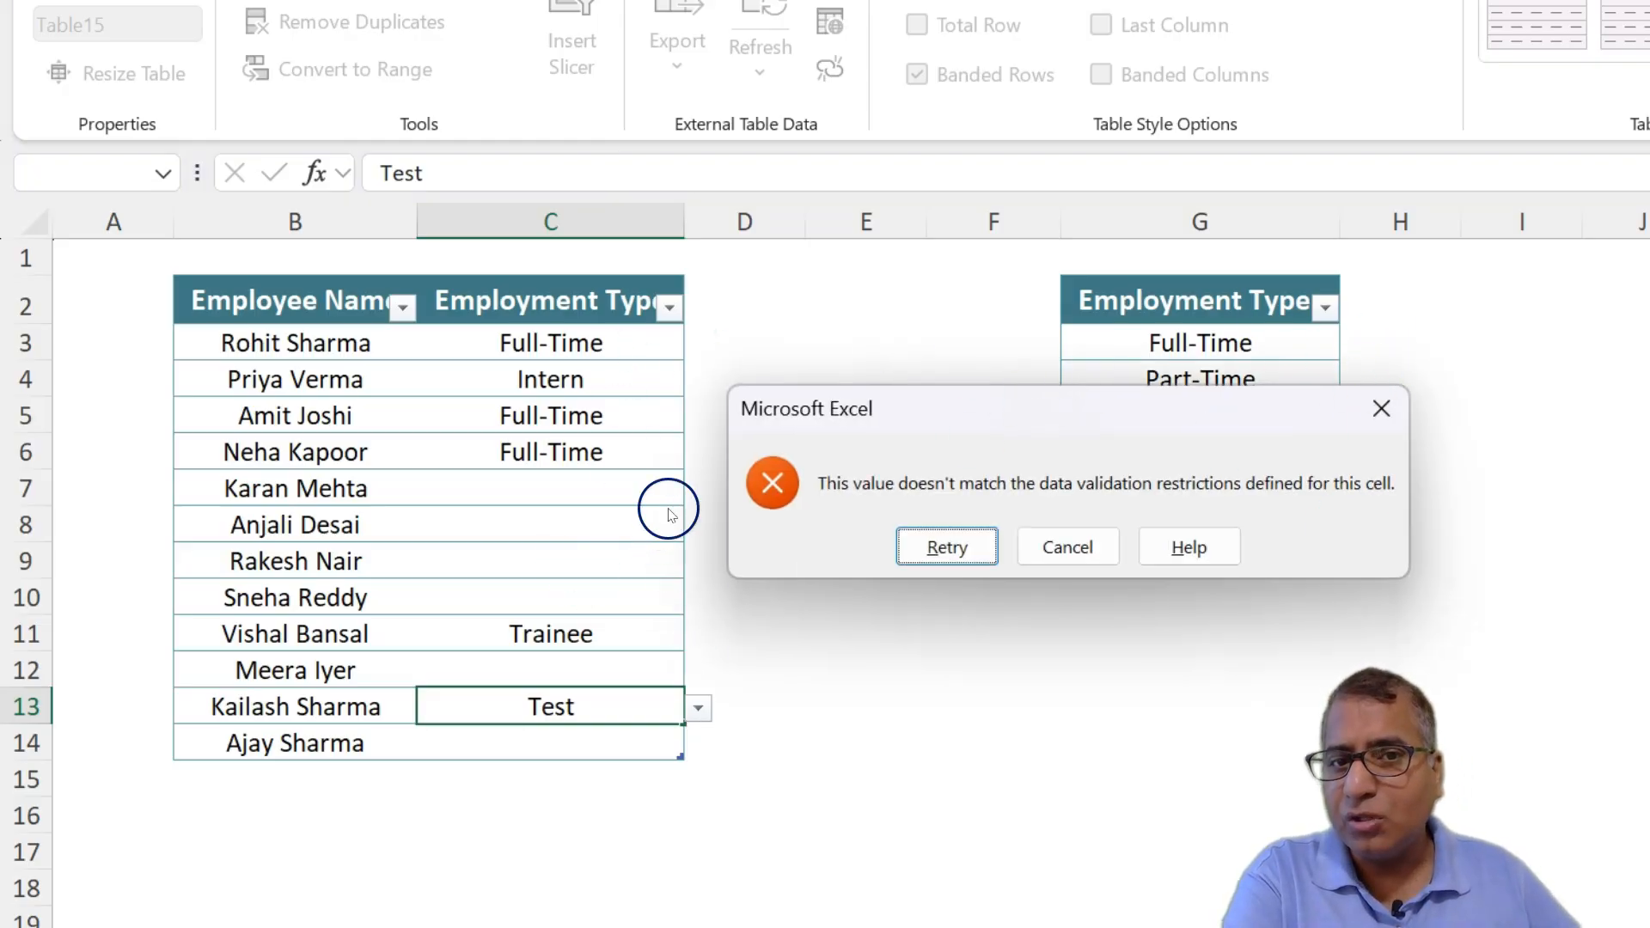
{"action": "left_click", "coordinate": [1360, 410]}
Open the data validation settings for C3:C14 and set the error alert title to "Invalid Employment Type"
{"action": "left_click_drag", "start_coordinate": [537, 343], "coordinate": [508, 734]}
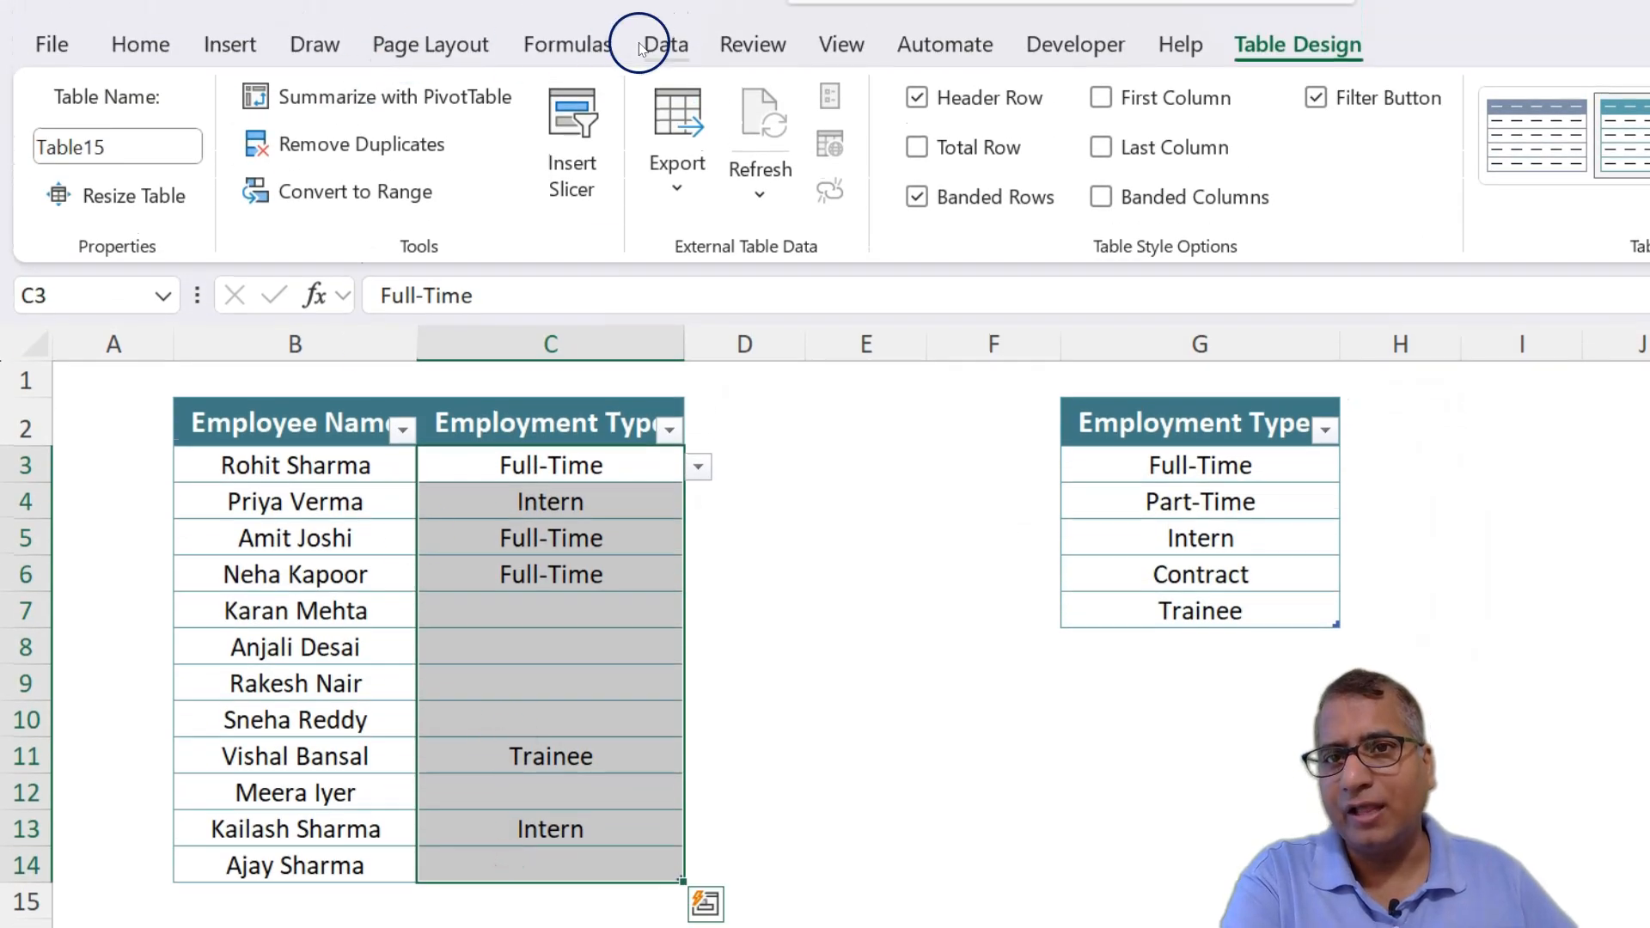
{"action": "left_click", "coordinate": [664, 45]}
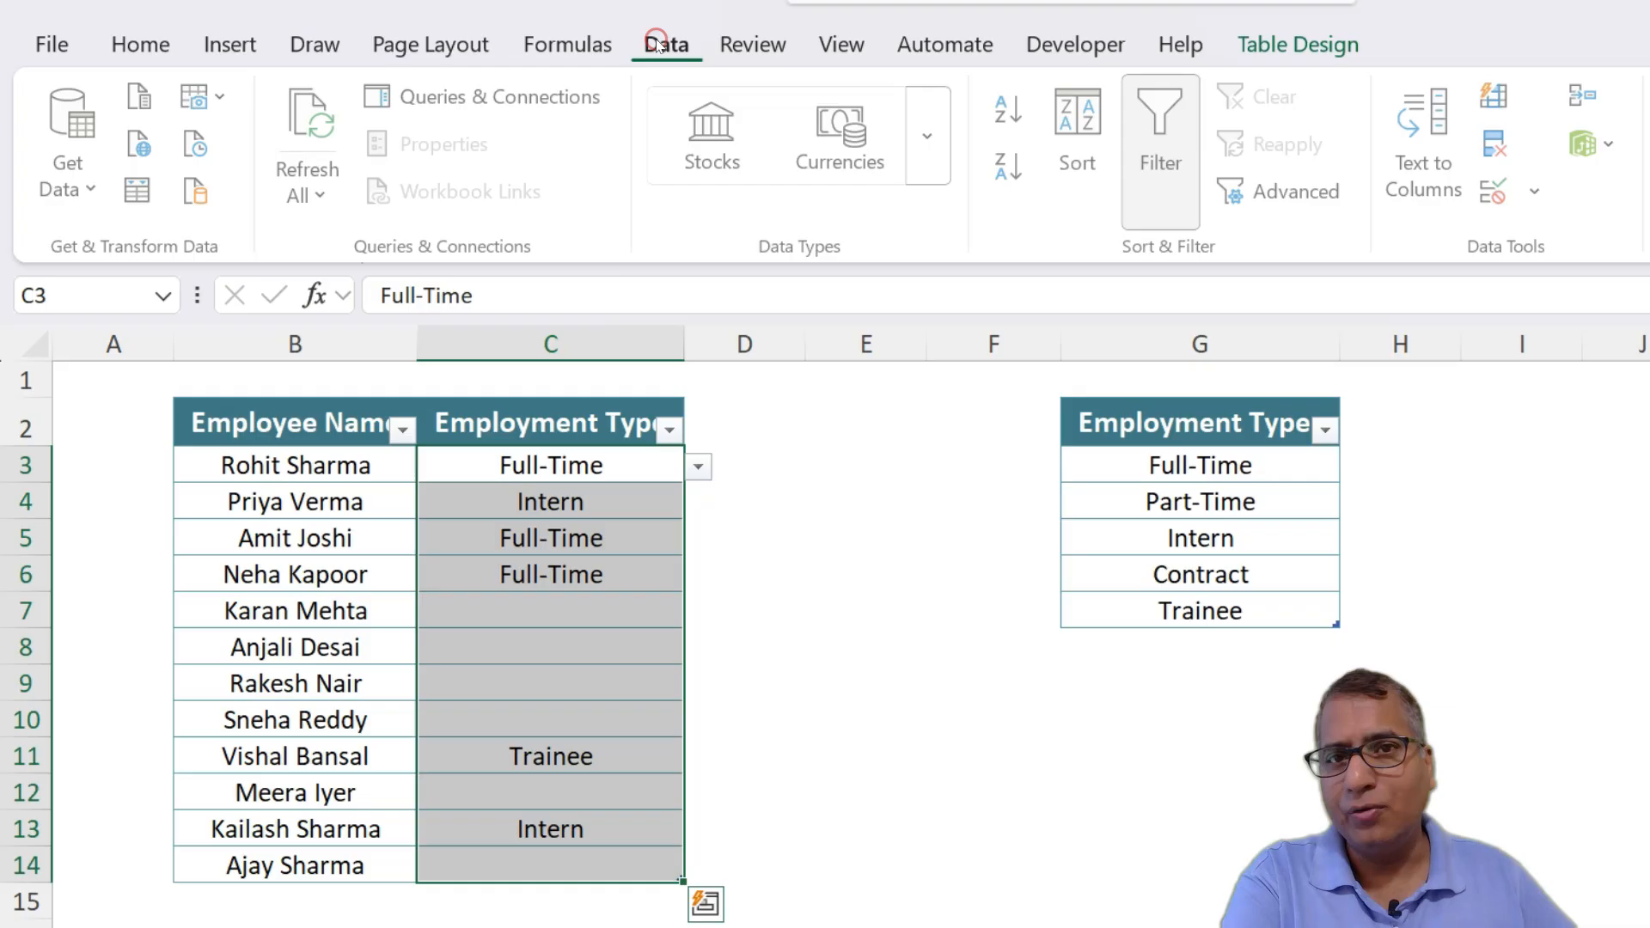
{"action": "left_click", "coordinate": [1493, 215]}
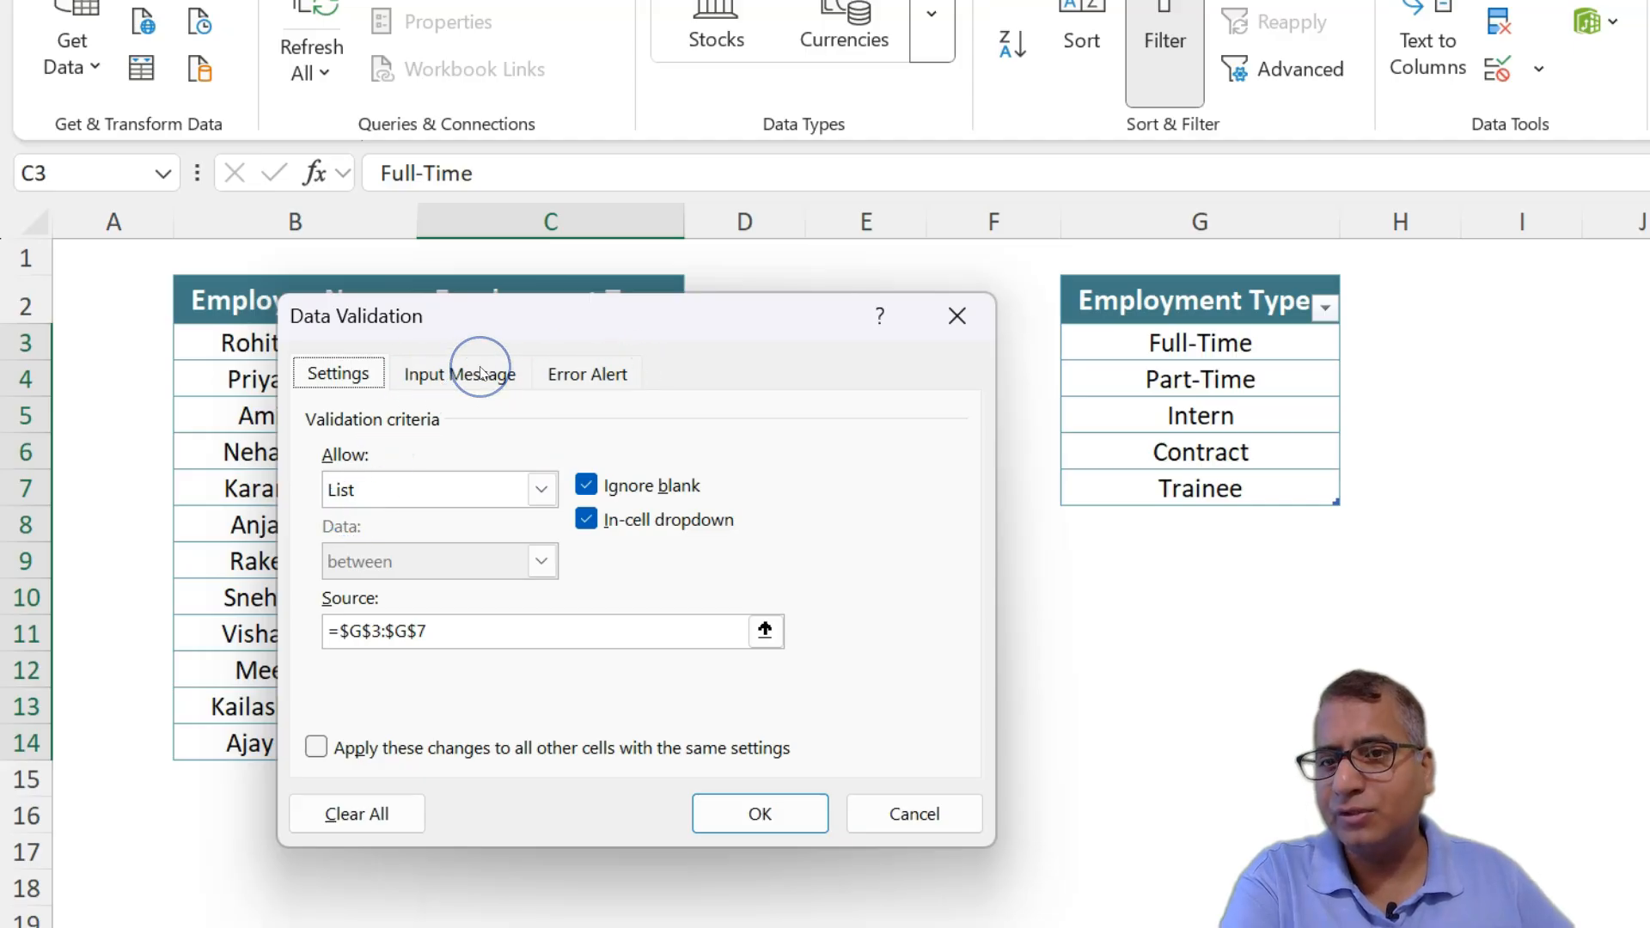
{"action": "left_click", "coordinate": [569, 375]}
{"action": "left_click", "coordinate": [696, 535]}
{"action": "left_click_drag", "start_coordinate": [663, 332], "coordinate": [1253, 323]}
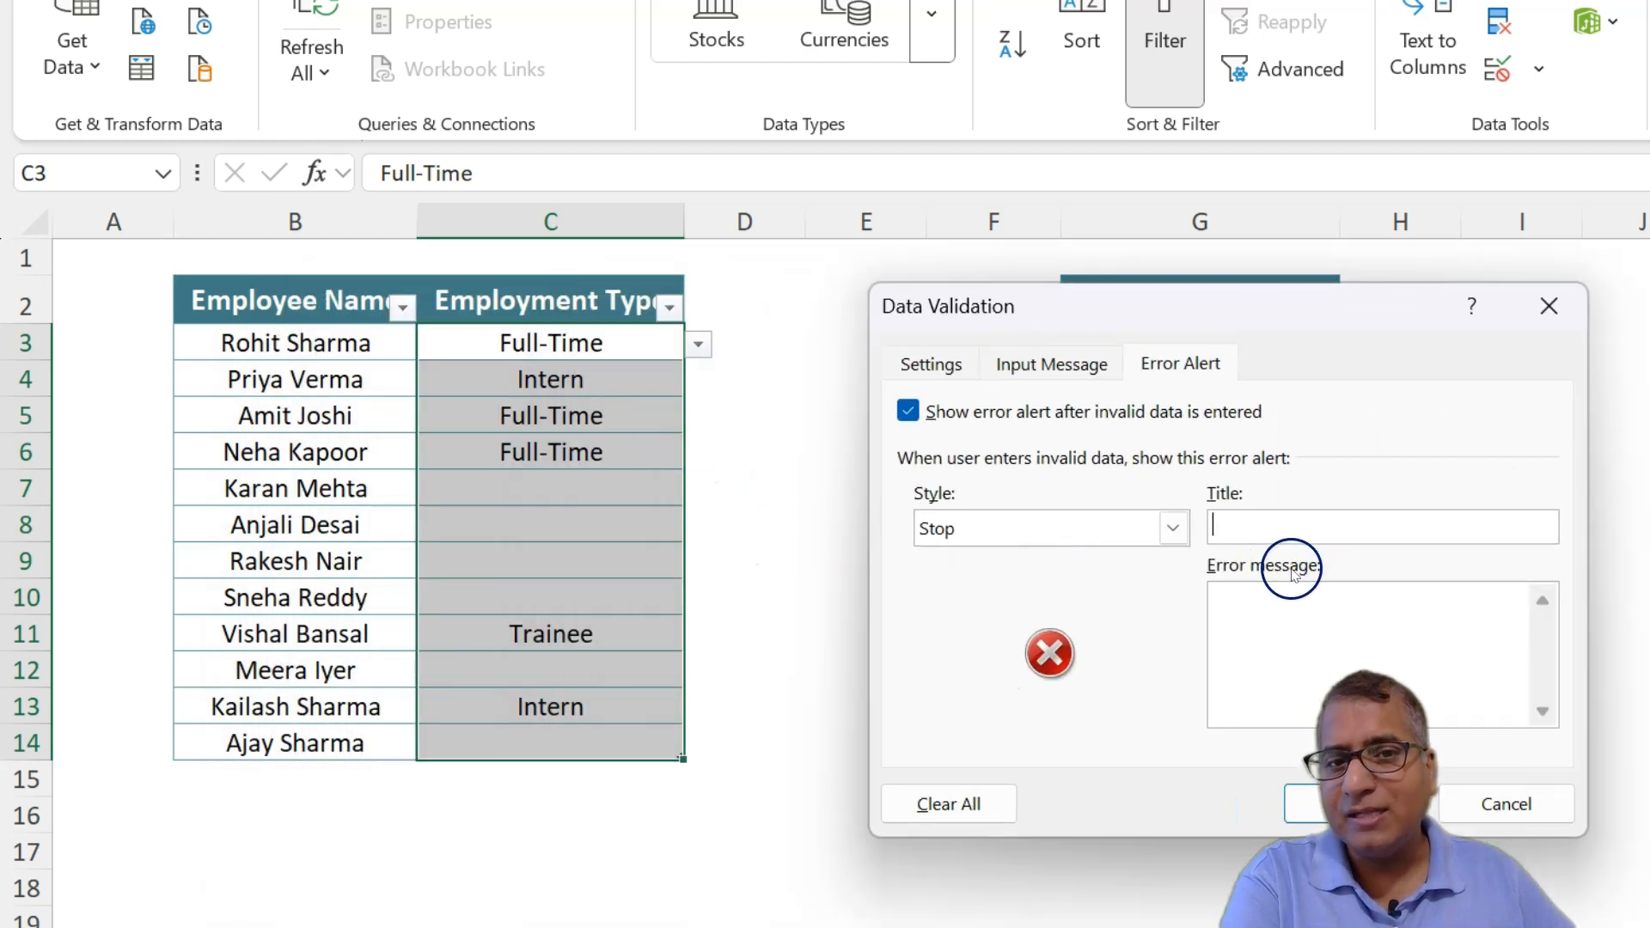
{"action": "type", "text": "Employment Type"}
Set the error alert message to "Select a valid employment Type from the dropdown." and apply the validation
{"action": "left_click", "coordinate": [1327, 648]}
{"action": "type", "text": "Select a"}
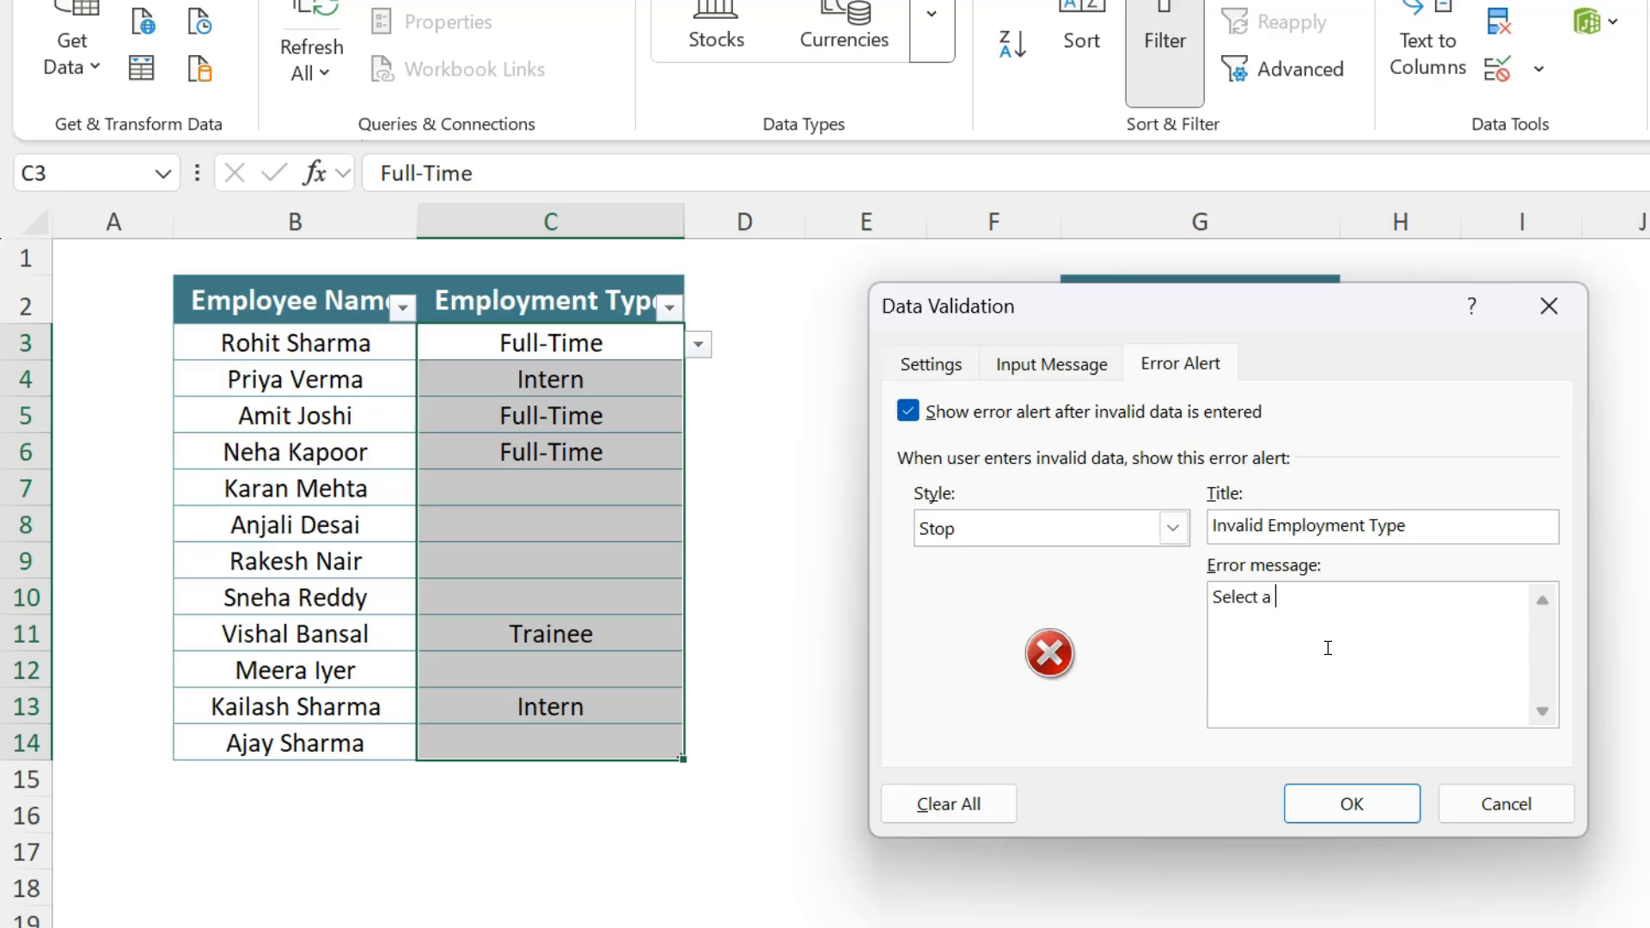
{"action": "type", "text": " valid"}
{"action": "left_click", "coordinate": [1309, 648]}
{"action": "type", "text": "emply"}
{"action": "type", "text": "ment Type fro"}
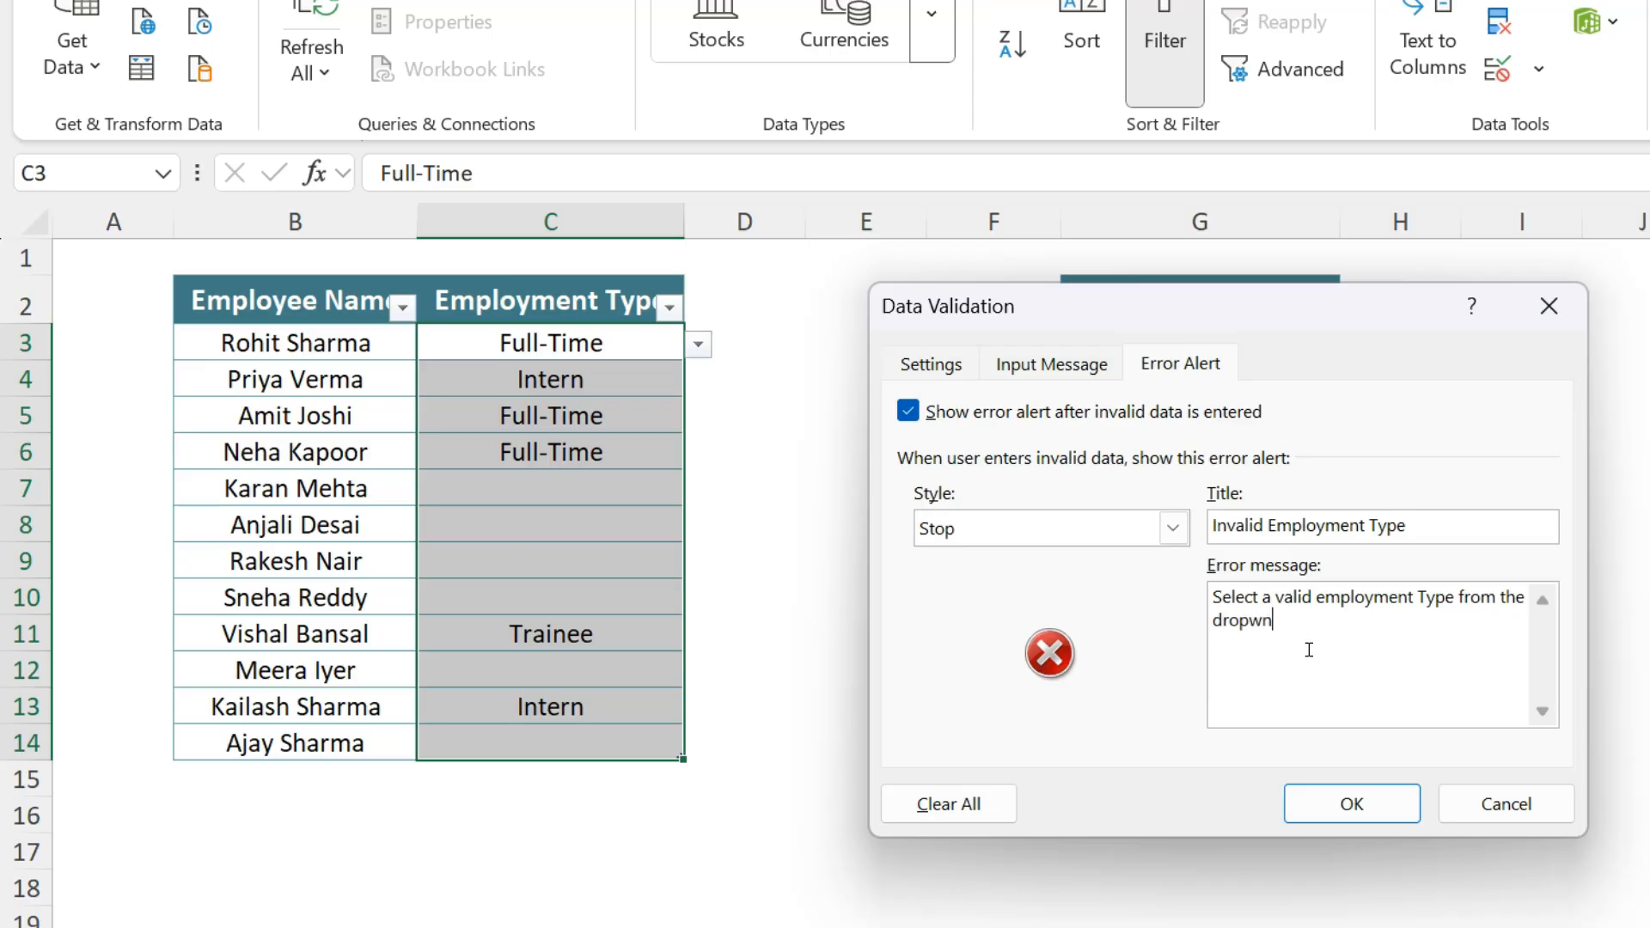
{"action": "type", "text": "m the dropdown"}
{"action": "key", "text": "Return"}
Test the custom error alert by entering Test in C7, and discard the entry
{"action": "left_click", "coordinate": [523, 482]}
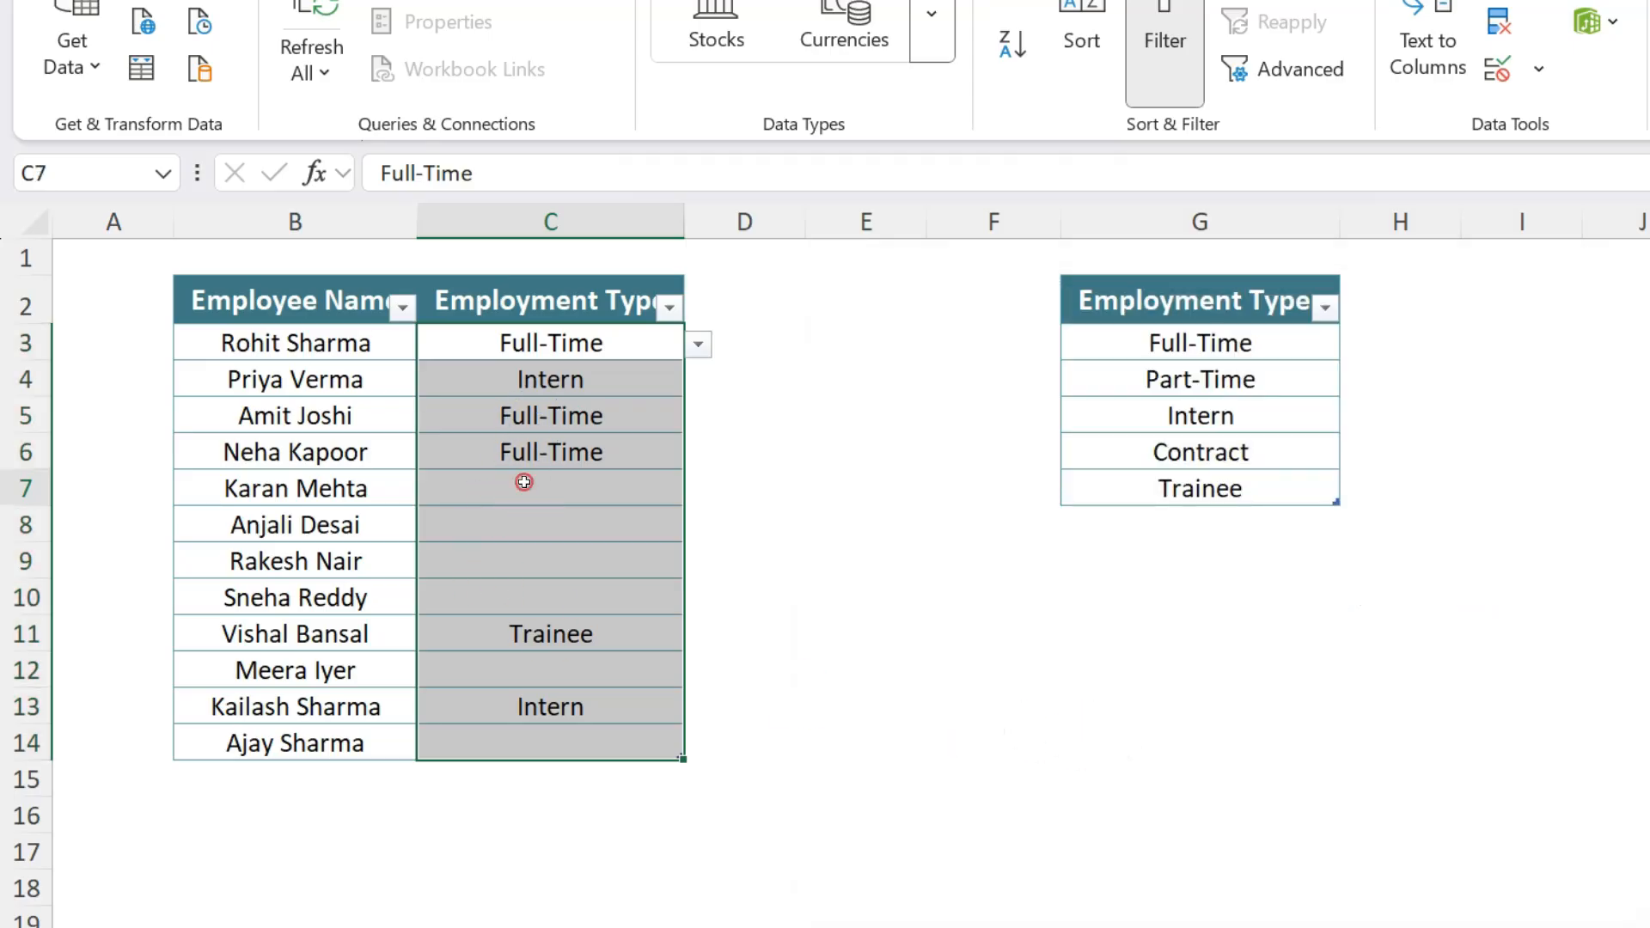
{"action": "type", "text": "Test"}
{"action": "key", "text": "Return"}
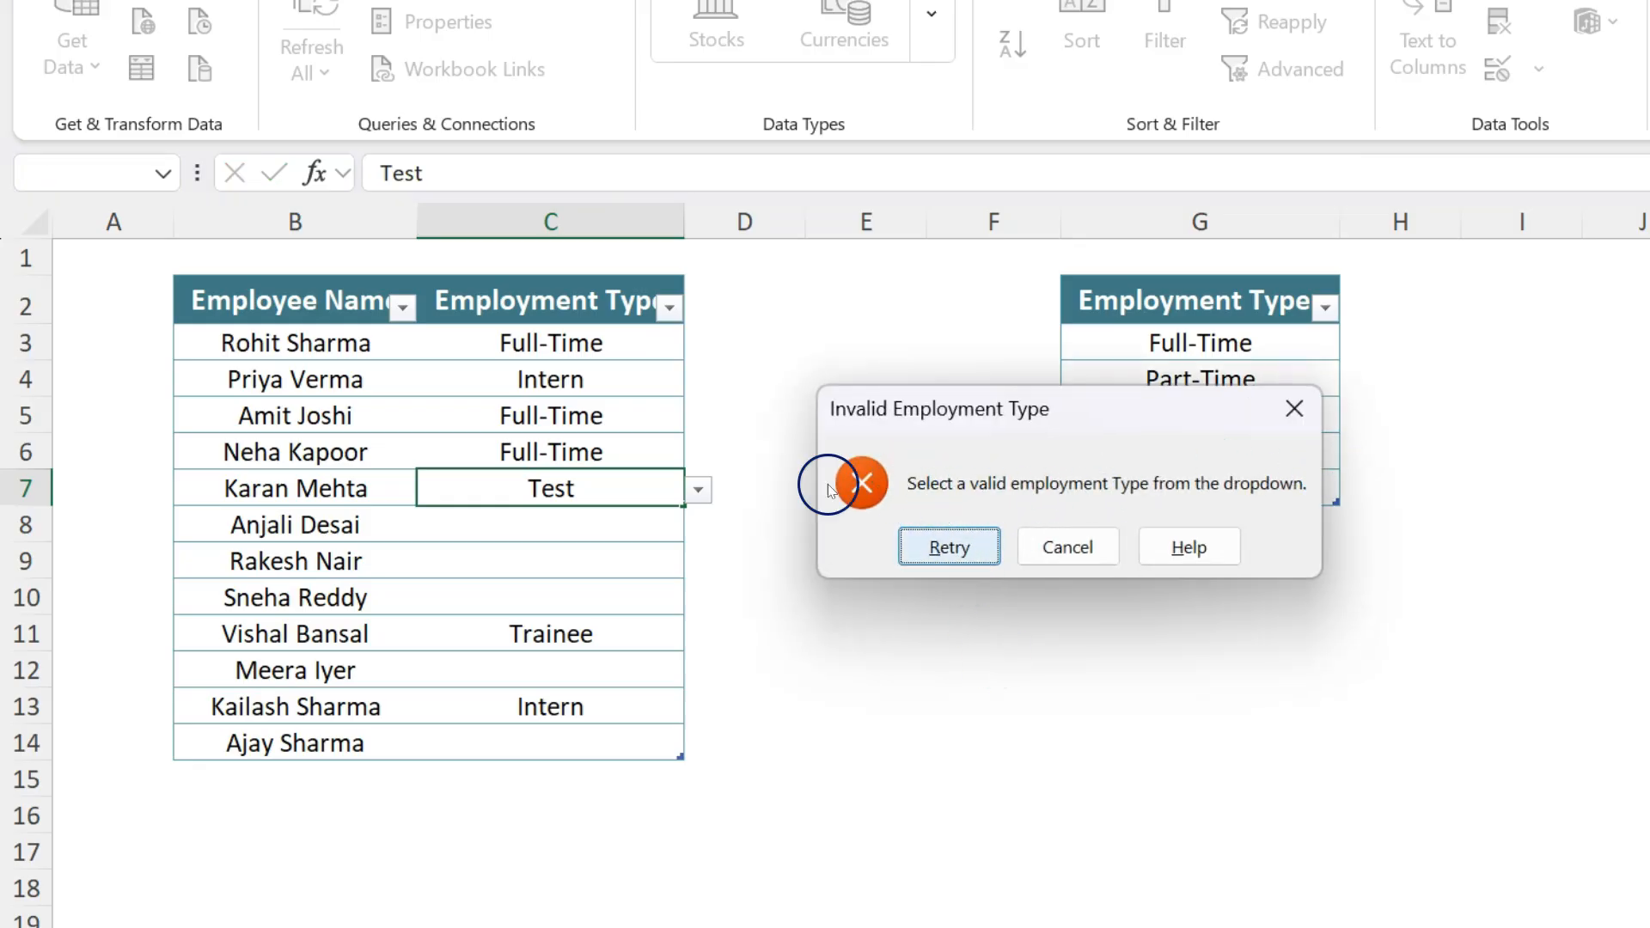
{"action": "left_click", "coordinate": [1292, 410]}
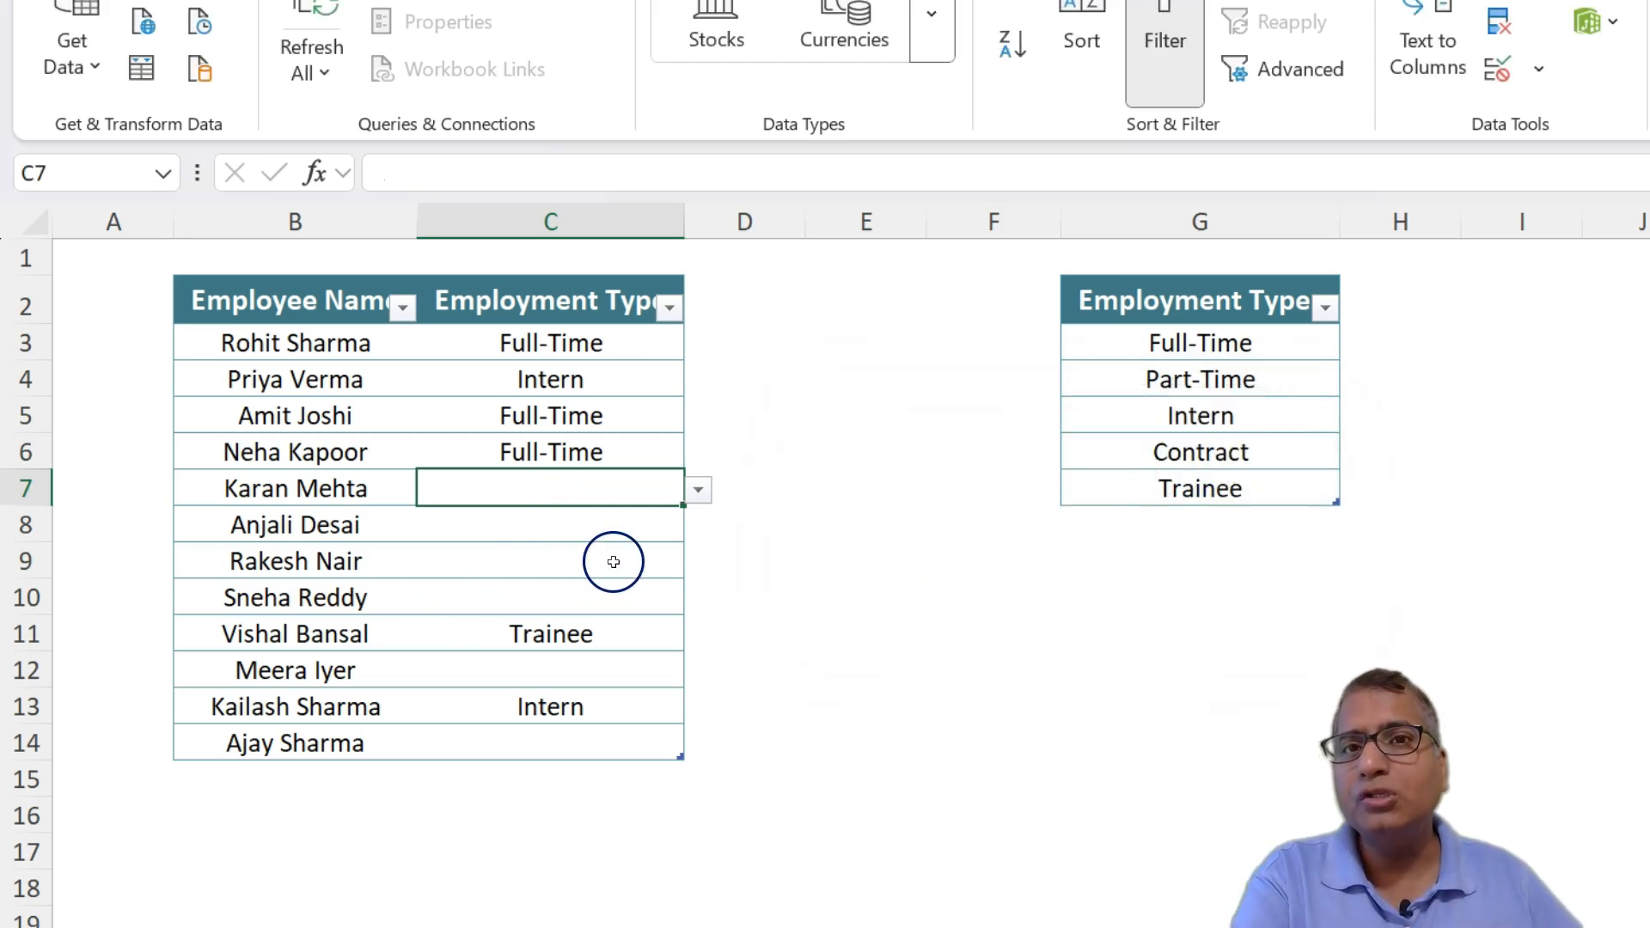
Add a validation input message to C3:C14 with the title "Employment Type" and the text "Please select from dropdown."
{"action": "left_click", "coordinate": [543, 339]}
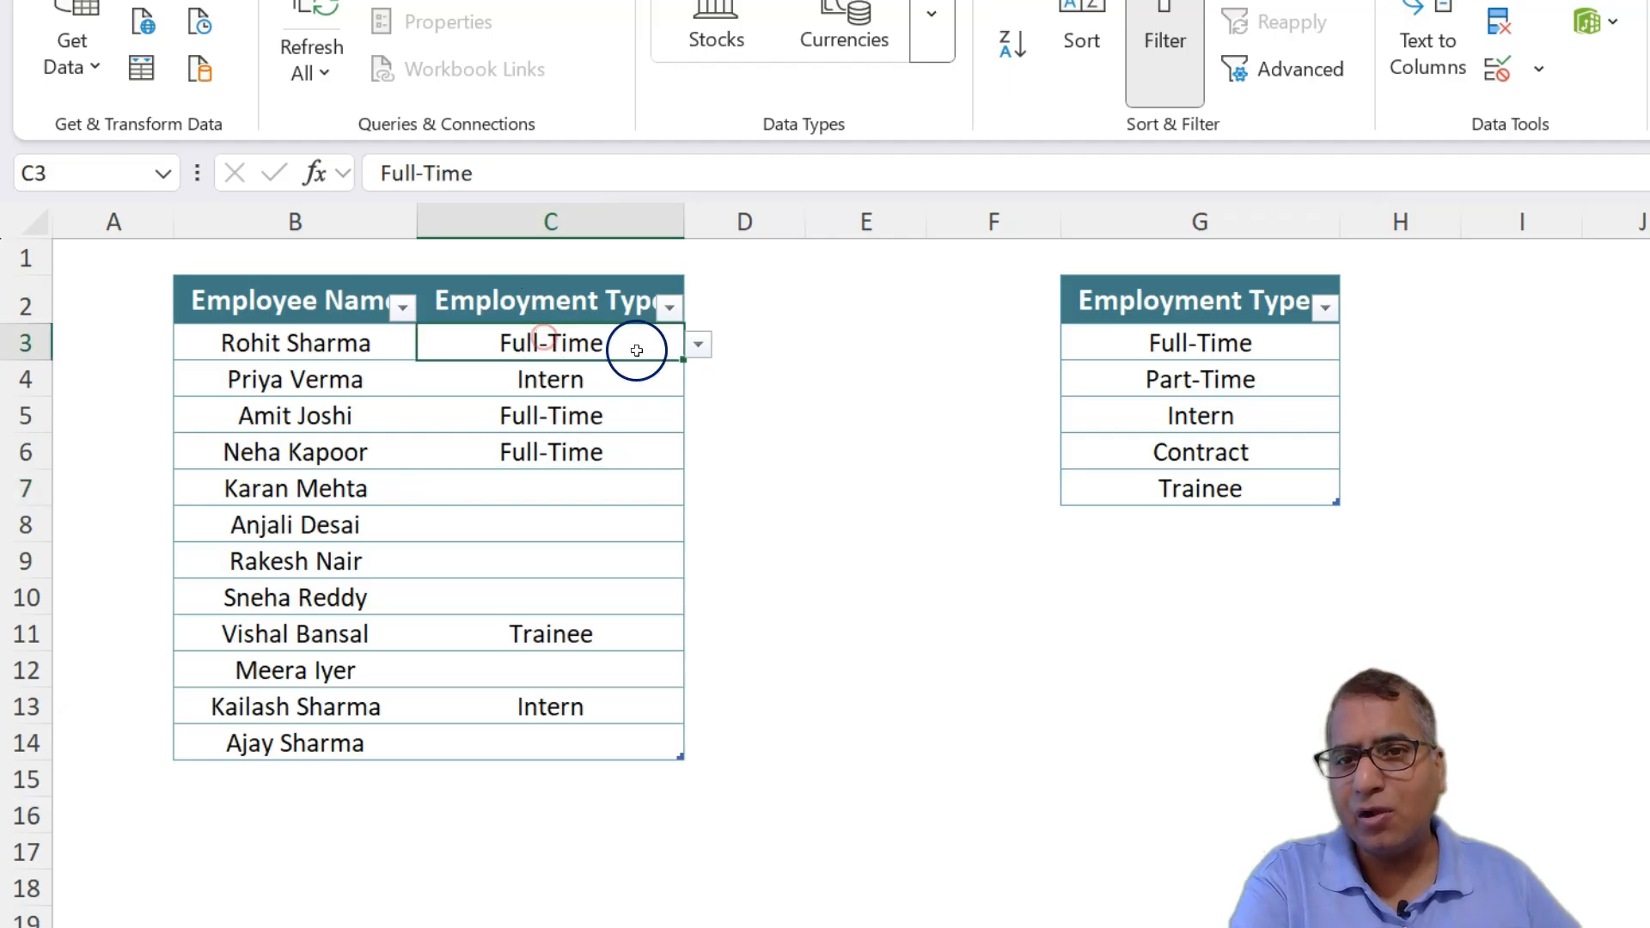
{"action": "left_click", "coordinate": [620, 742], "text": "shift"}
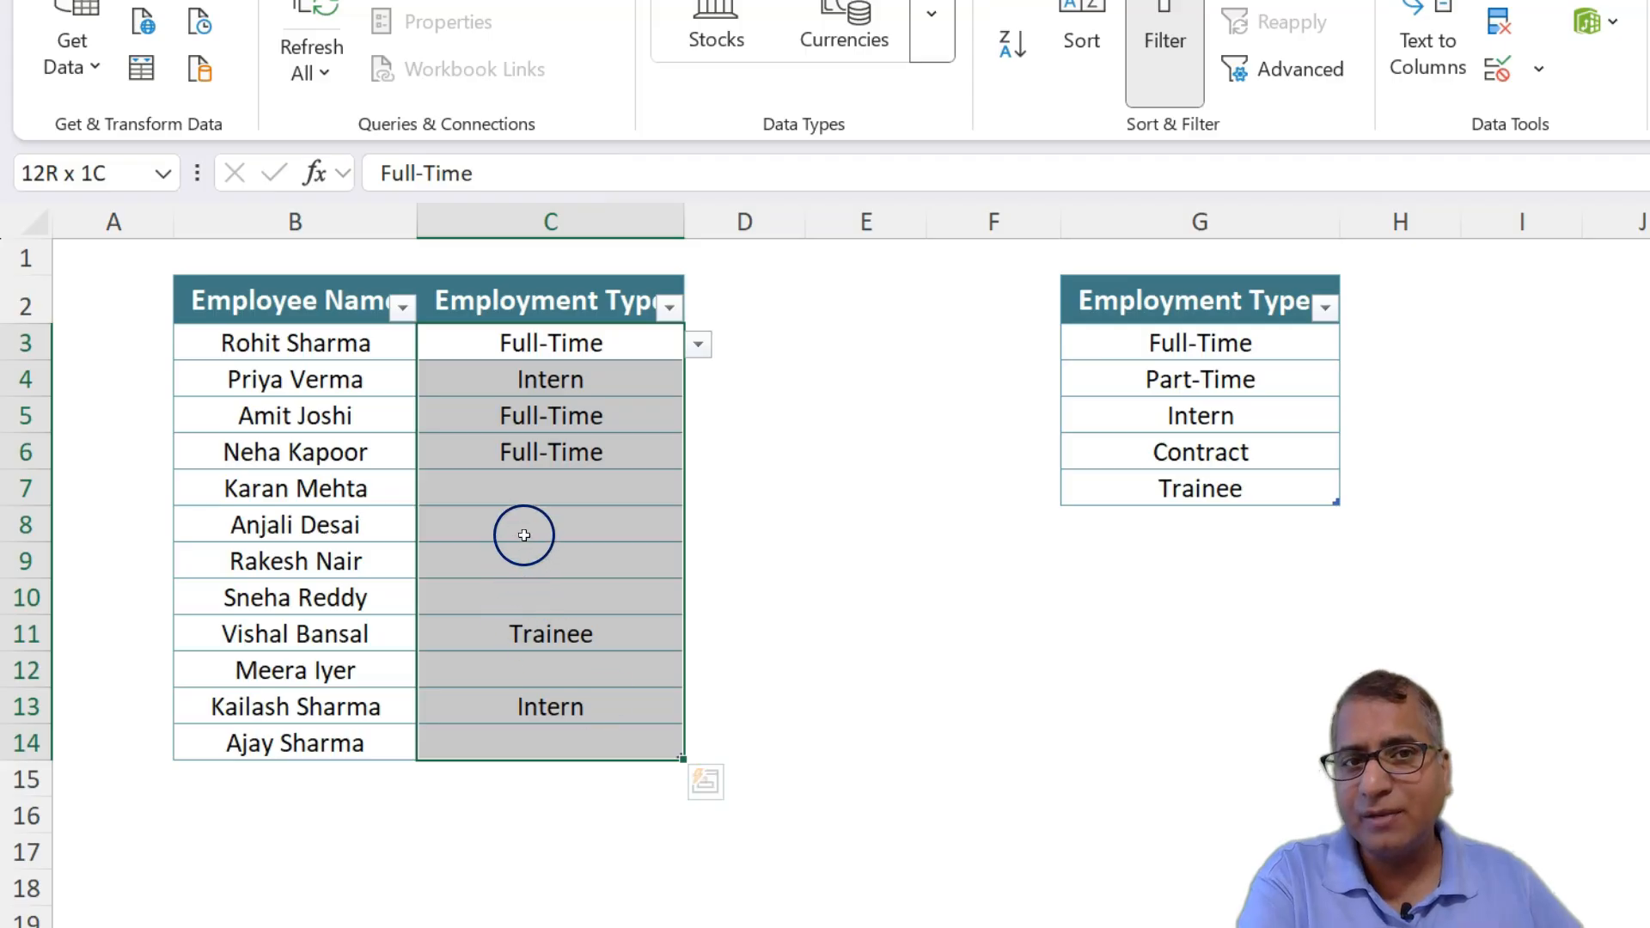
{"action": "left_click", "coordinate": [1496, 69]}
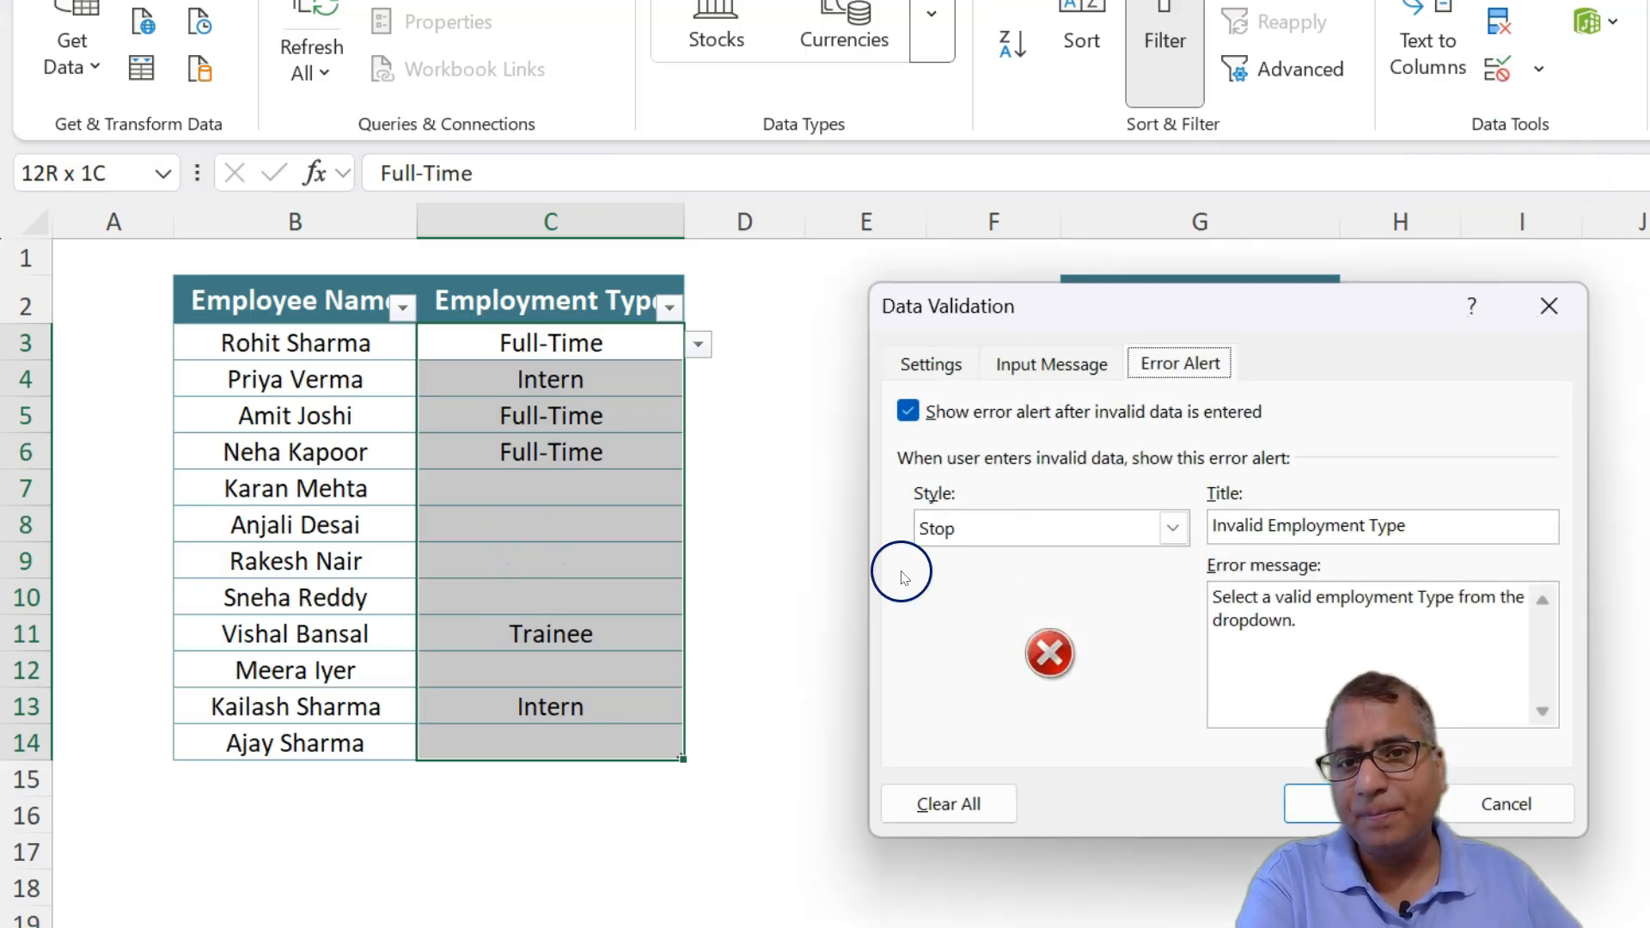
{"action": "left_click", "coordinate": [1072, 378]}
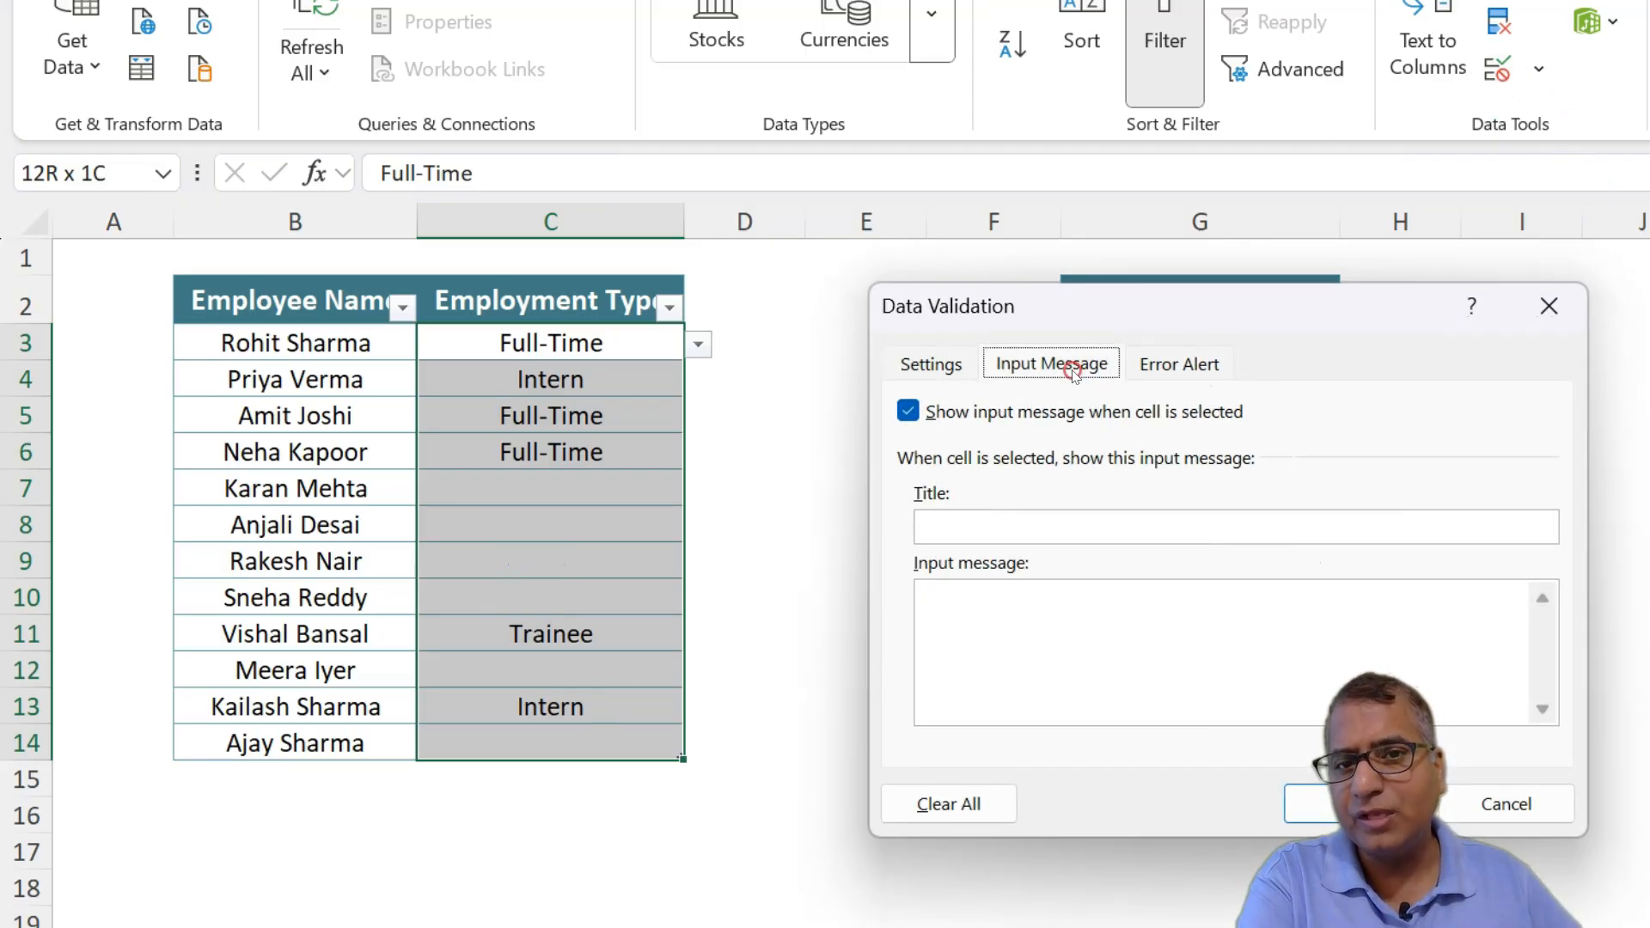
{"action": "left_click", "coordinate": [1002, 519]}
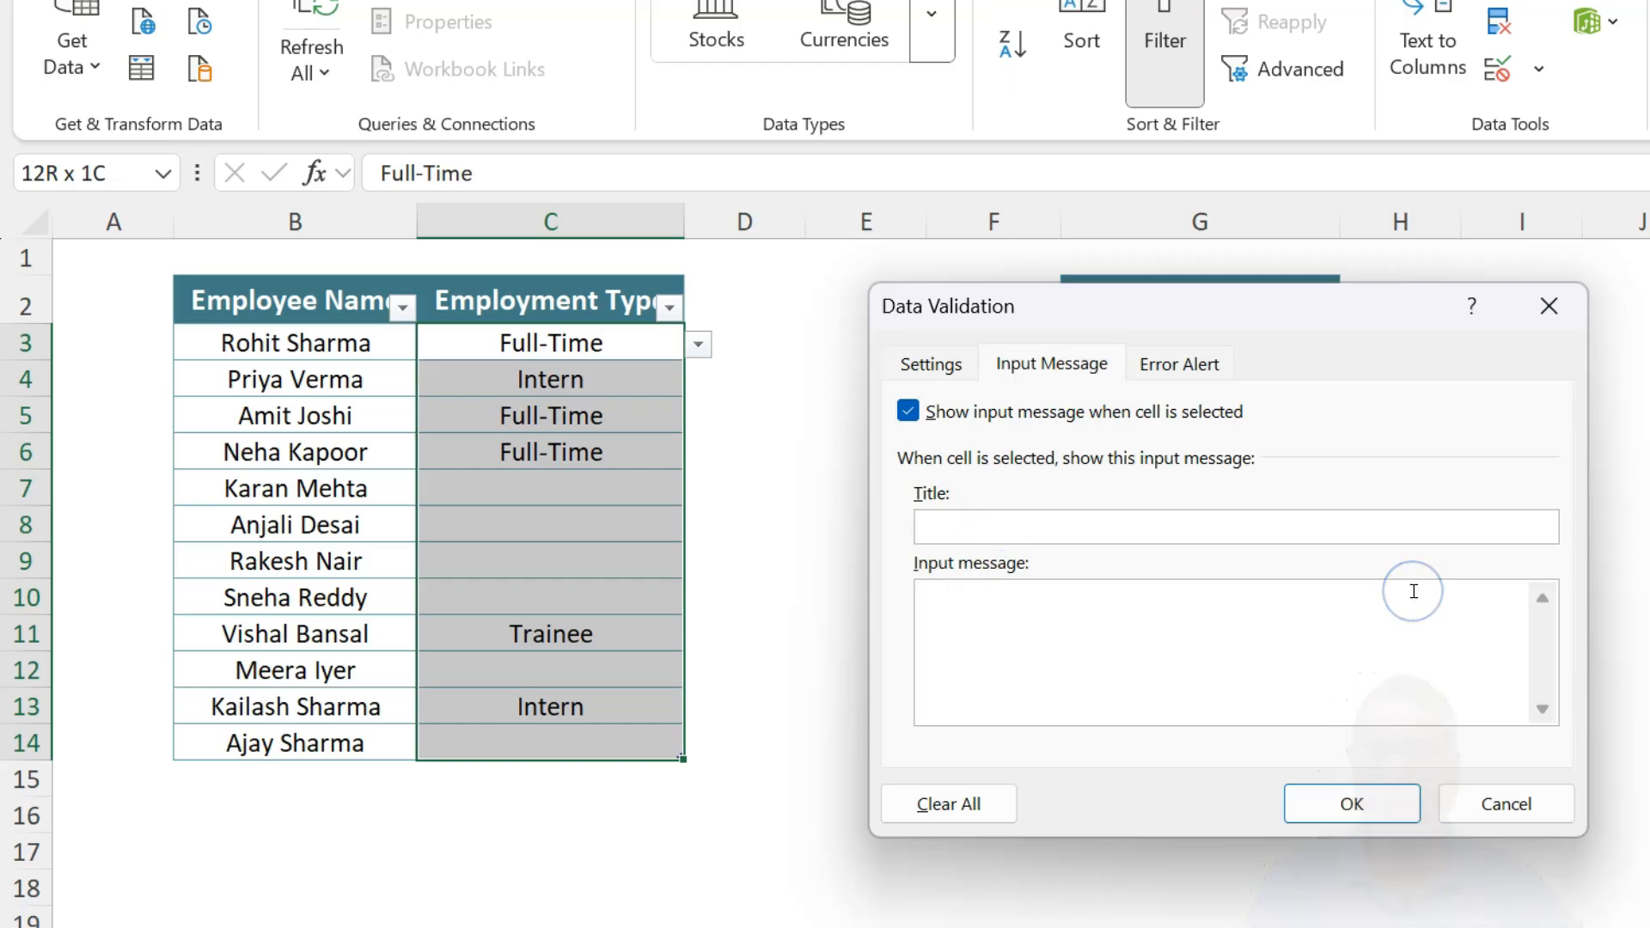
{"action": "type", "text": "Employmen"}
{"action": "type", "text": "Please select fr"}
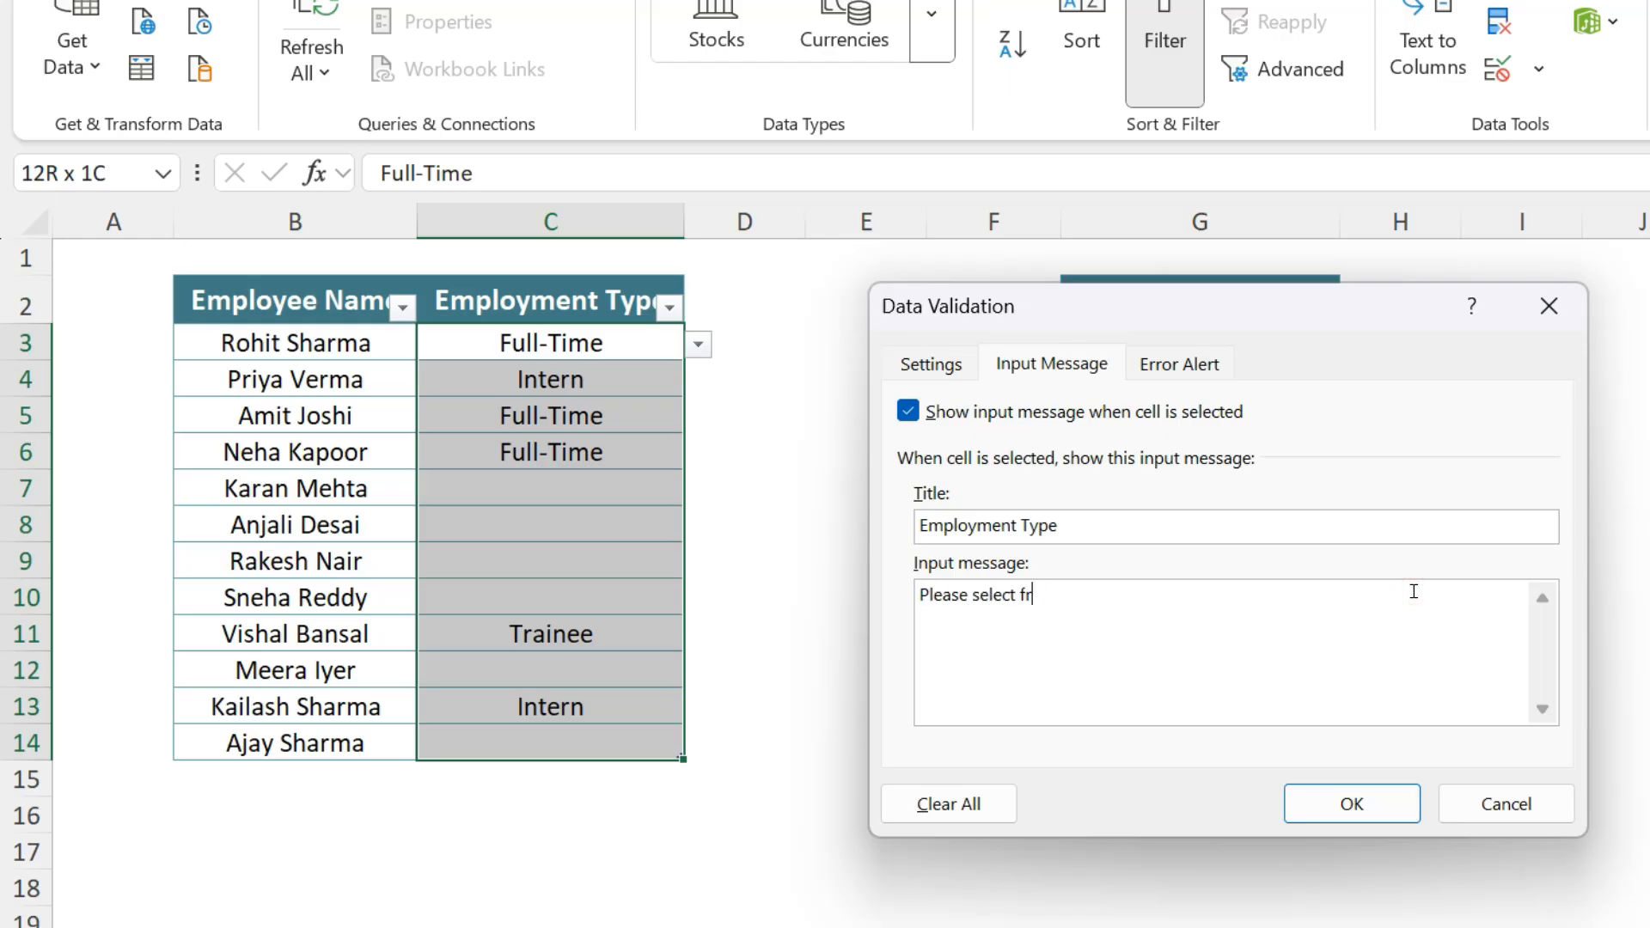
{"action": "type", "text": "om dropdown."}
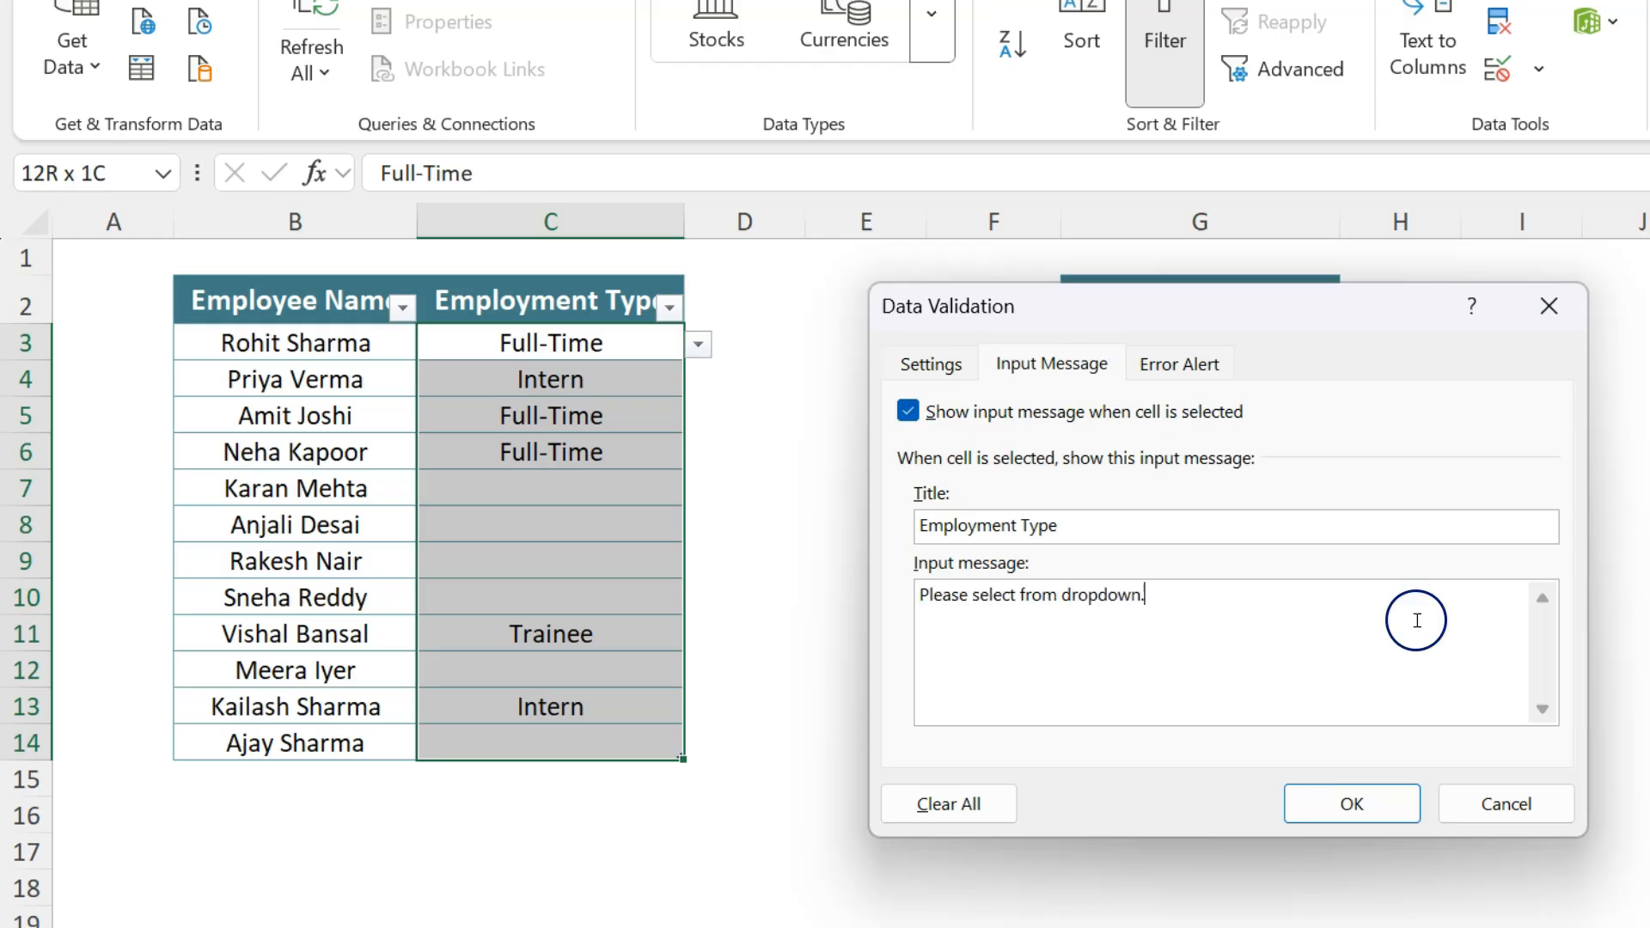
{"action": "left_click", "coordinate": [1348, 795]}
Choose Part-Time from the employment type list for both C8 and C9
{"action": "left_click", "coordinate": [490, 520]}
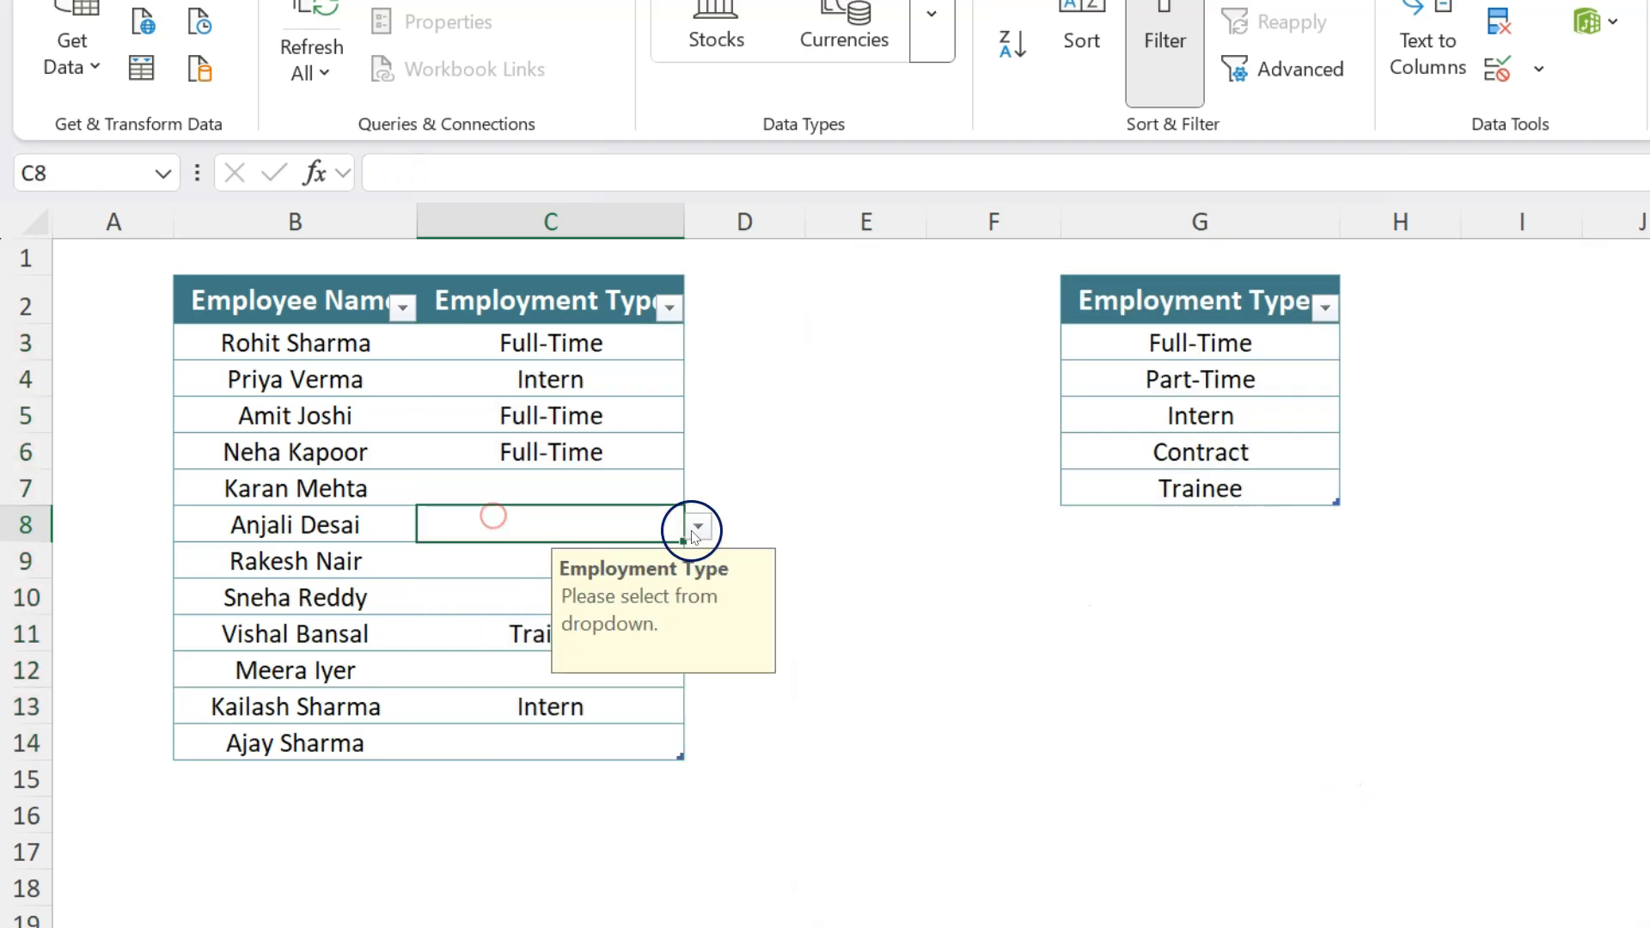
{"action": "left_click", "coordinate": [700, 523]}
{"action": "left_click", "coordinate": [578, 576]}
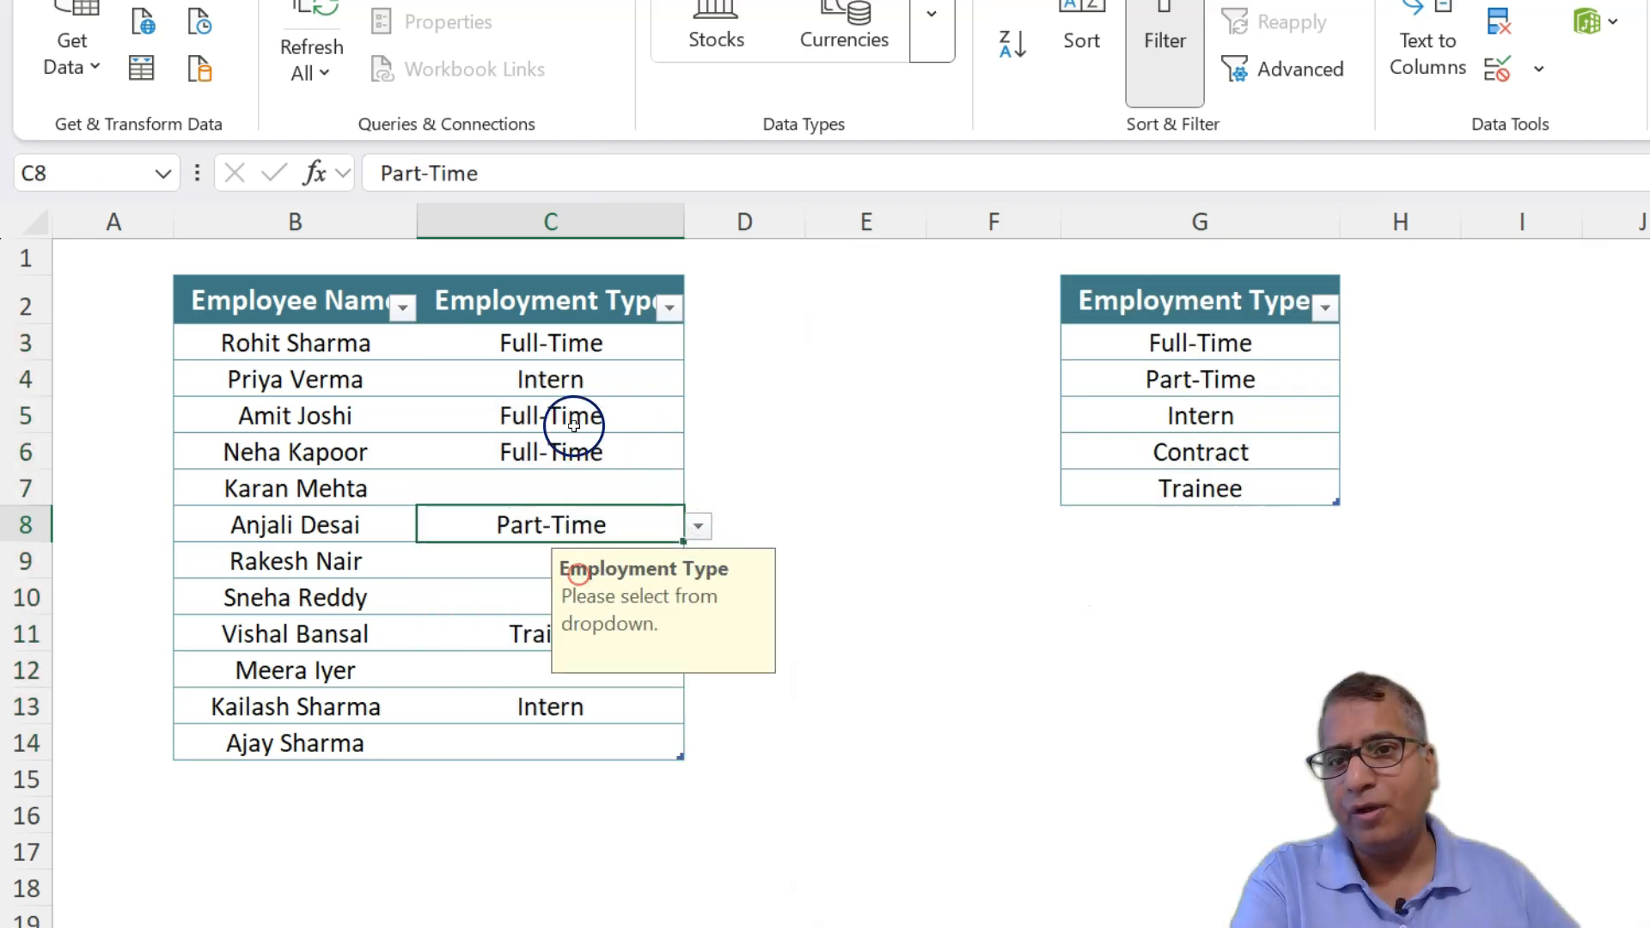
{"action": "left_click", "coordinate": [582, 380]}
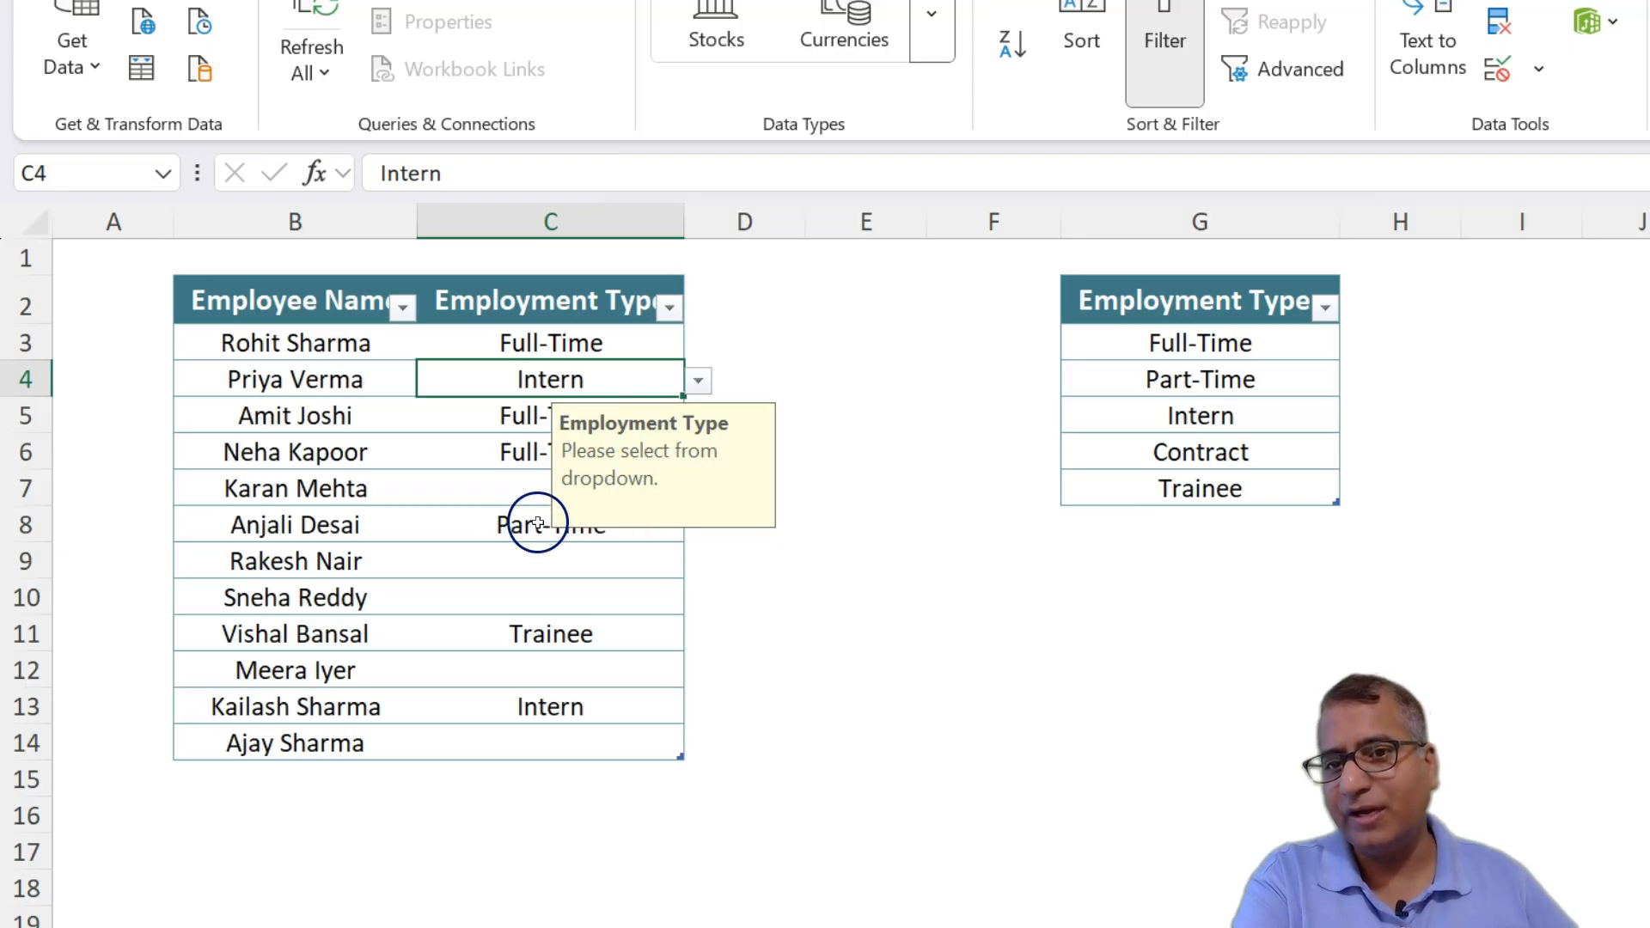
{"action": "left_click", "coordinate": [510, 556]}
{"action": "left_click", "coordinate": [697, 562]}
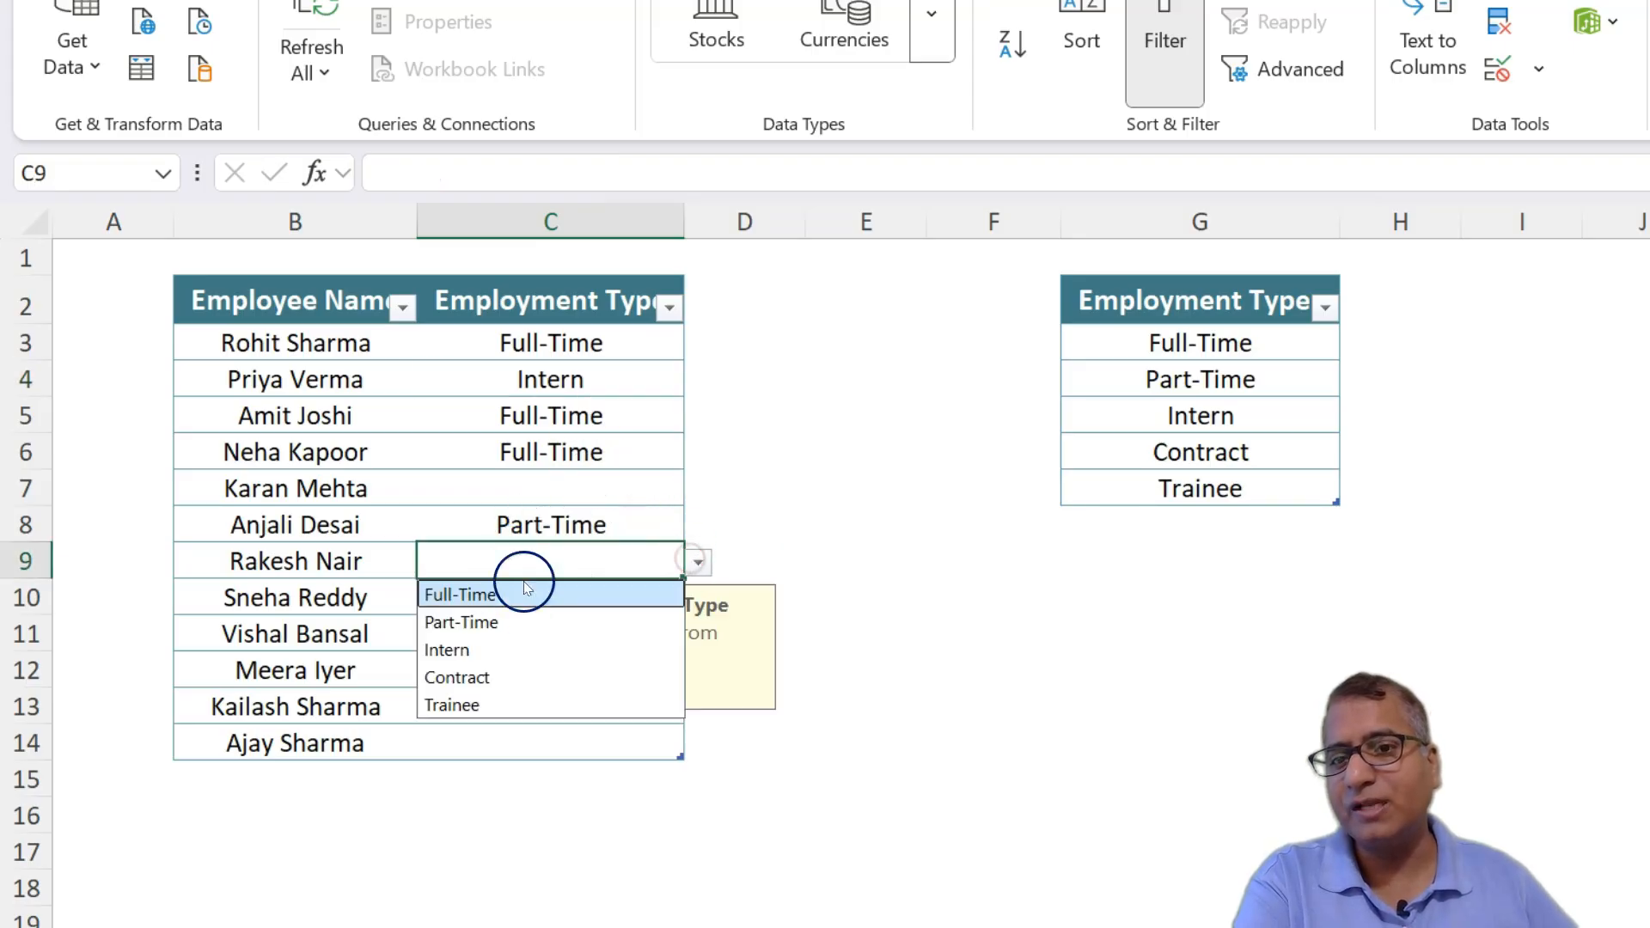
{"action": "left_click", "coordinate": [518, 617]}
Choose Full-Time from the employment type list in C7
{"action": "left_click", "coordinate": [549, 486]}
{"action": "left_click", "coordinate": [697, 488]}
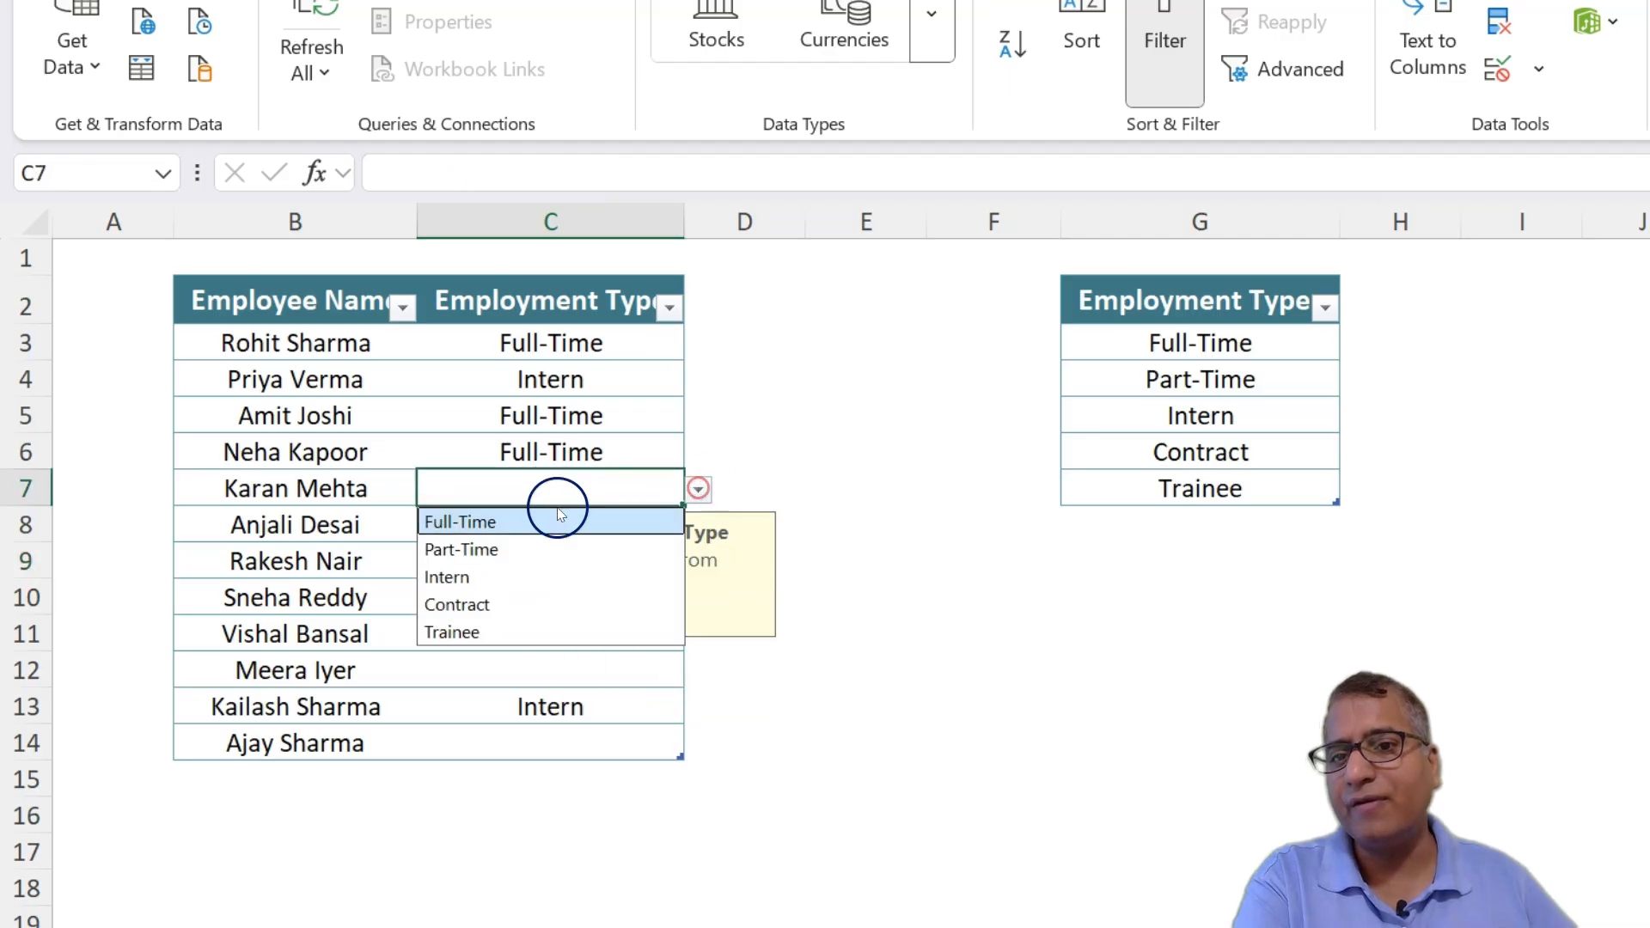
{"action": "left_click", "coordinate": [526, 523]}
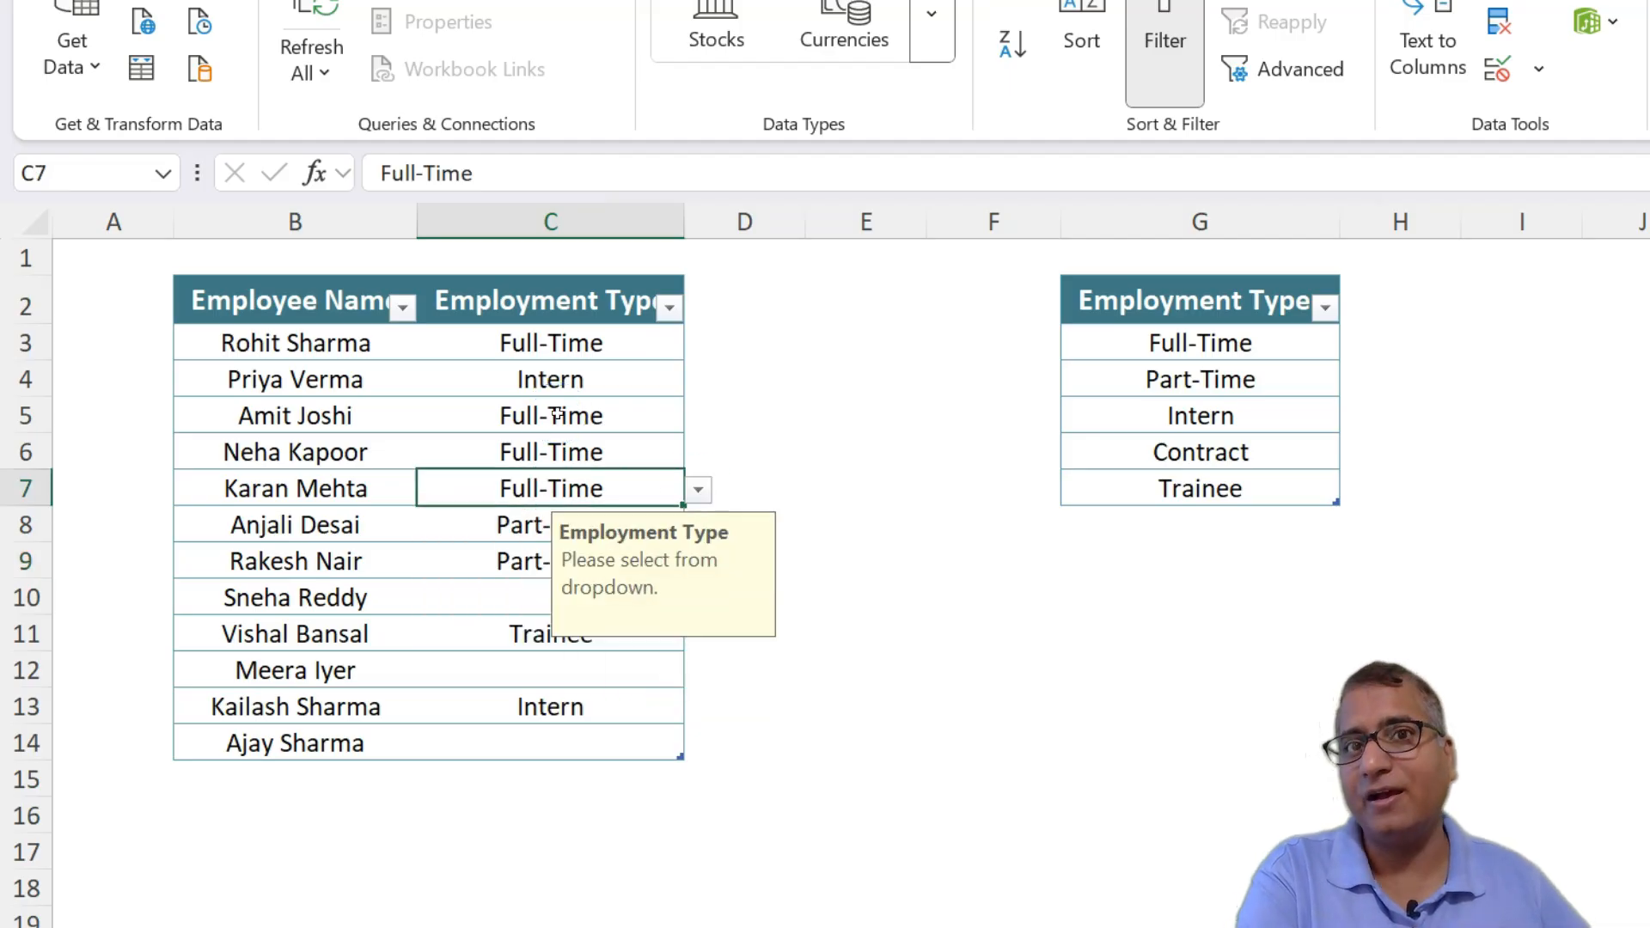